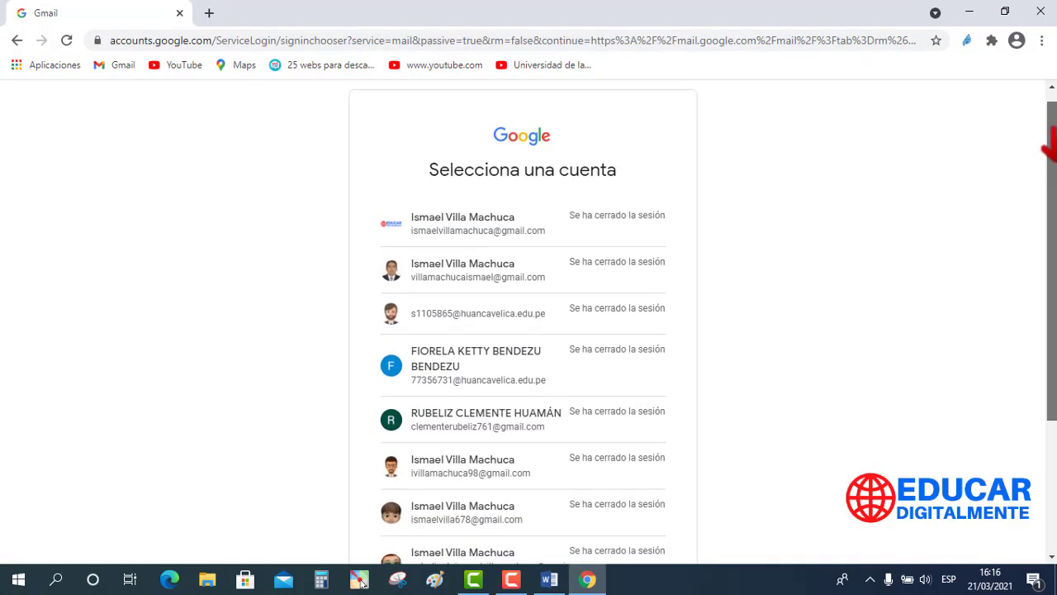
Step: Sign in to Gmail with the sixth saved account in the account list
scroll(453, 285, down, 3)
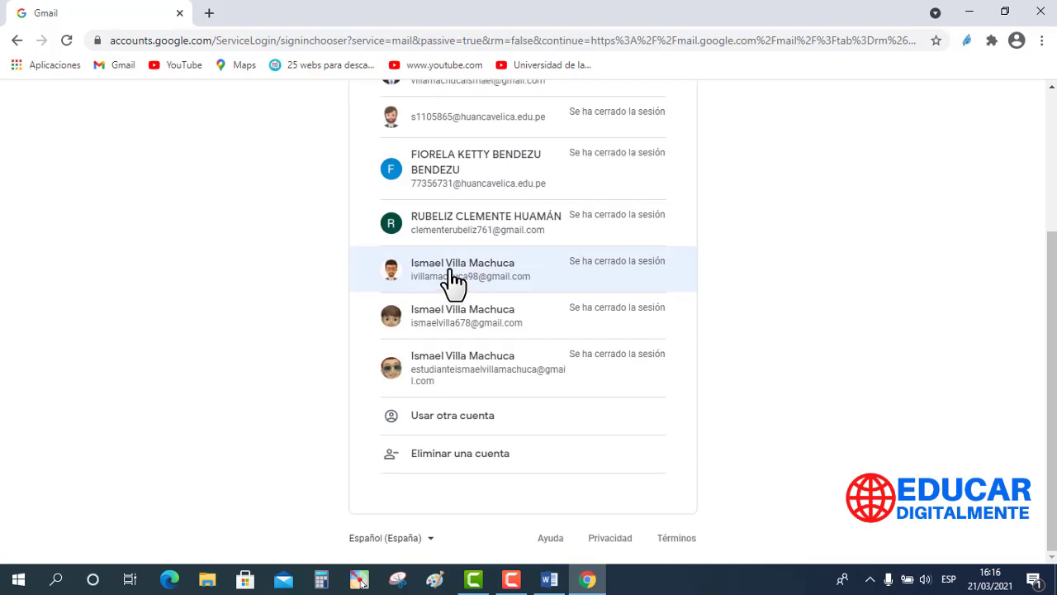
click(453, 281)
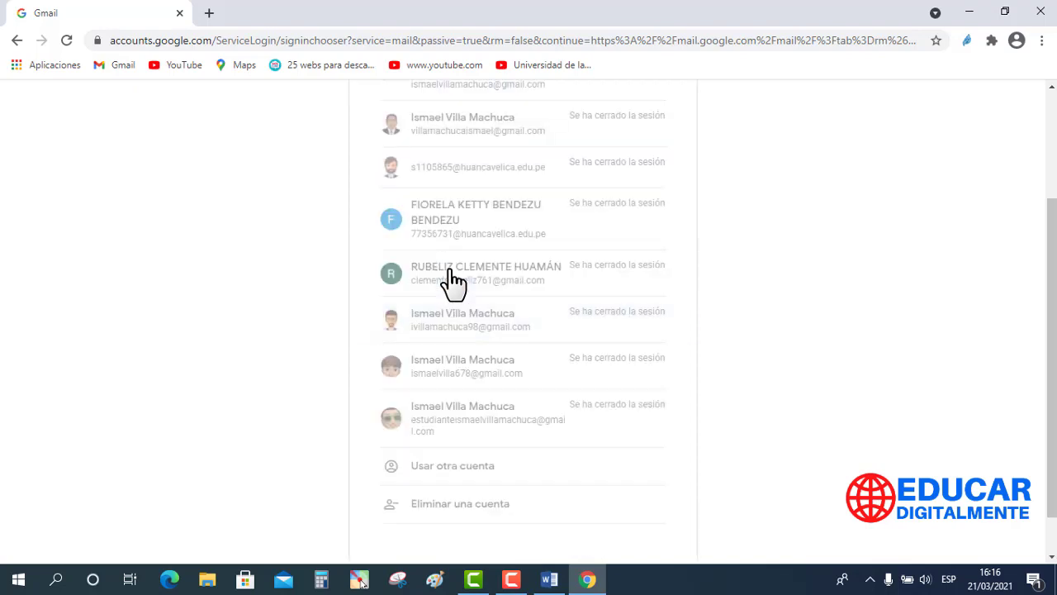
click(640, 413)
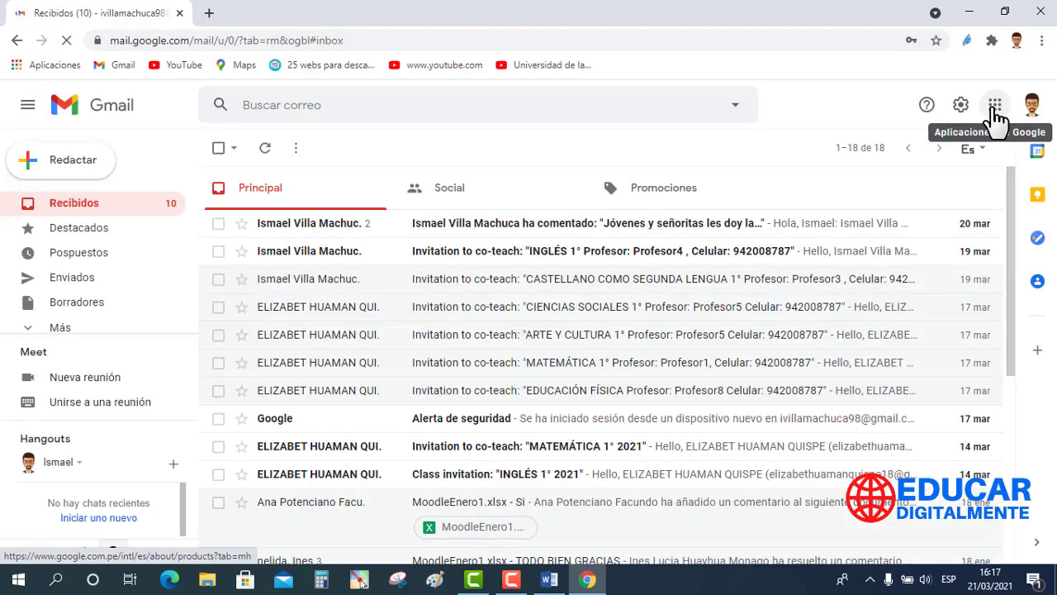
Step: Open Google Classroom from the Google apps and enter the class "CASTELLANO COMO SEGUNDA LENGUA 1°"
click(995, 112)
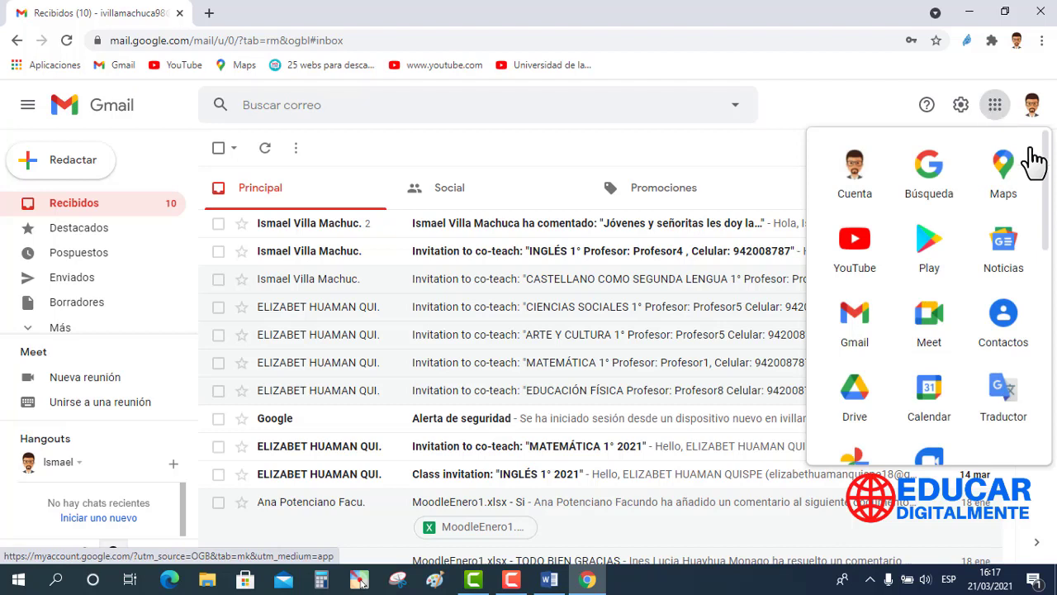
drag(1046, 184, 1038, 330)
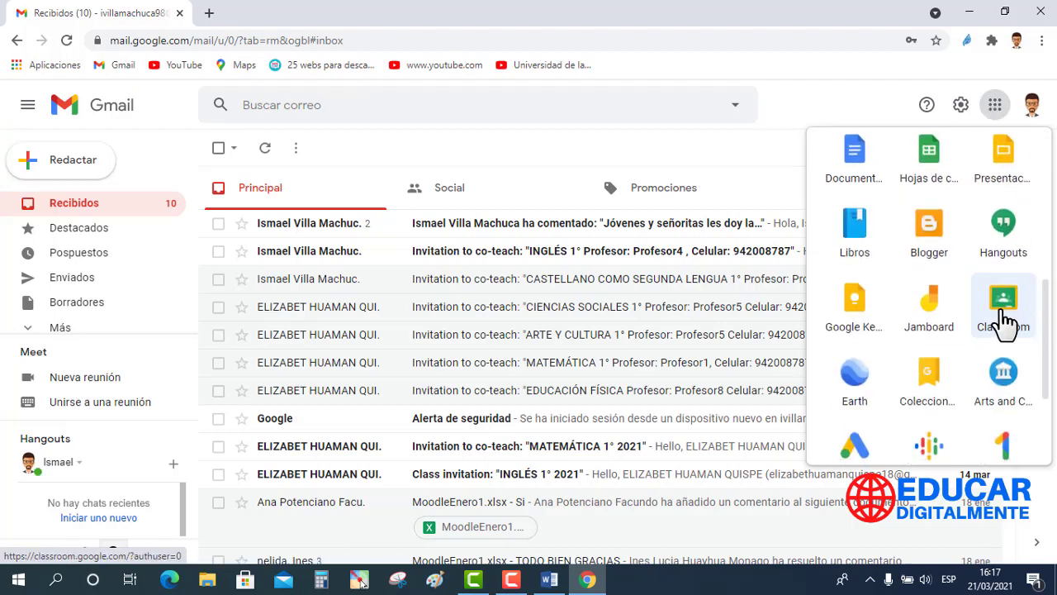
click(1004, 312)
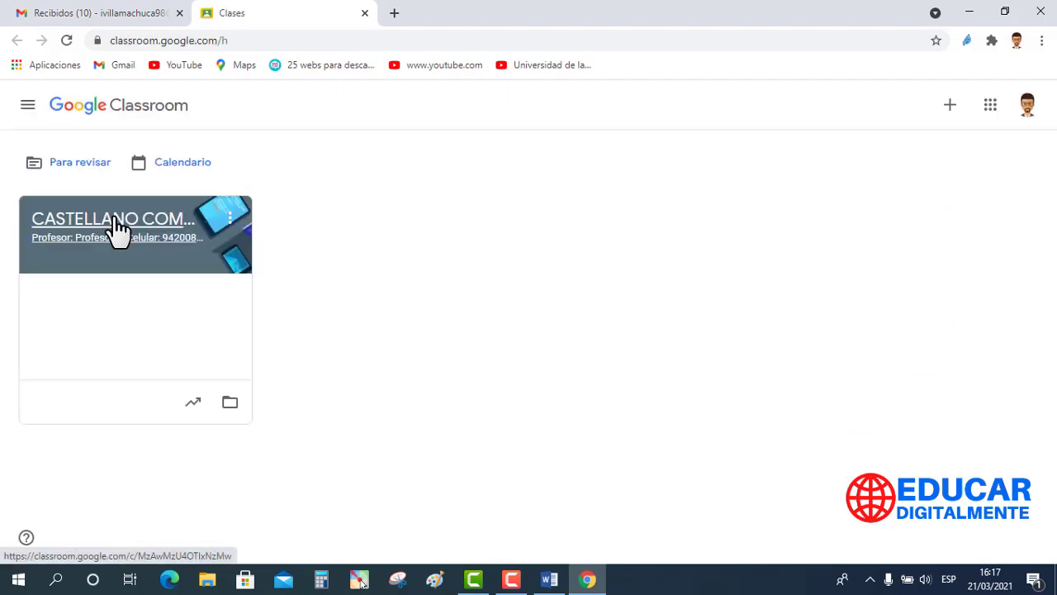
click(120, 231)
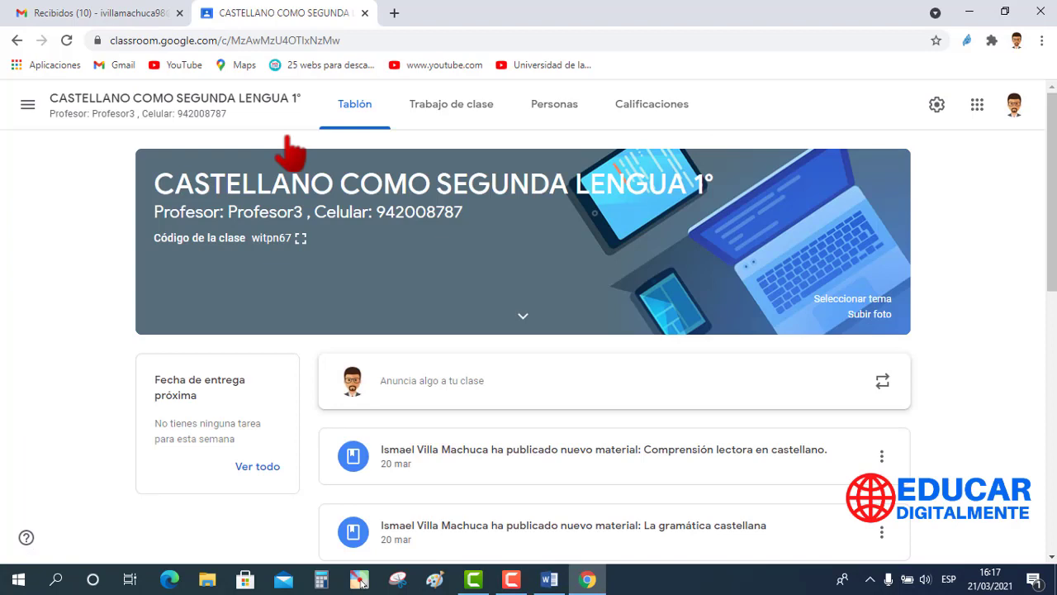
Step: Create a Tarea titled "Elabora un cuento." with the instructions "Elabora un cuento teniendo en cuenta su estructura y de manera creativa."
click(452, 124)
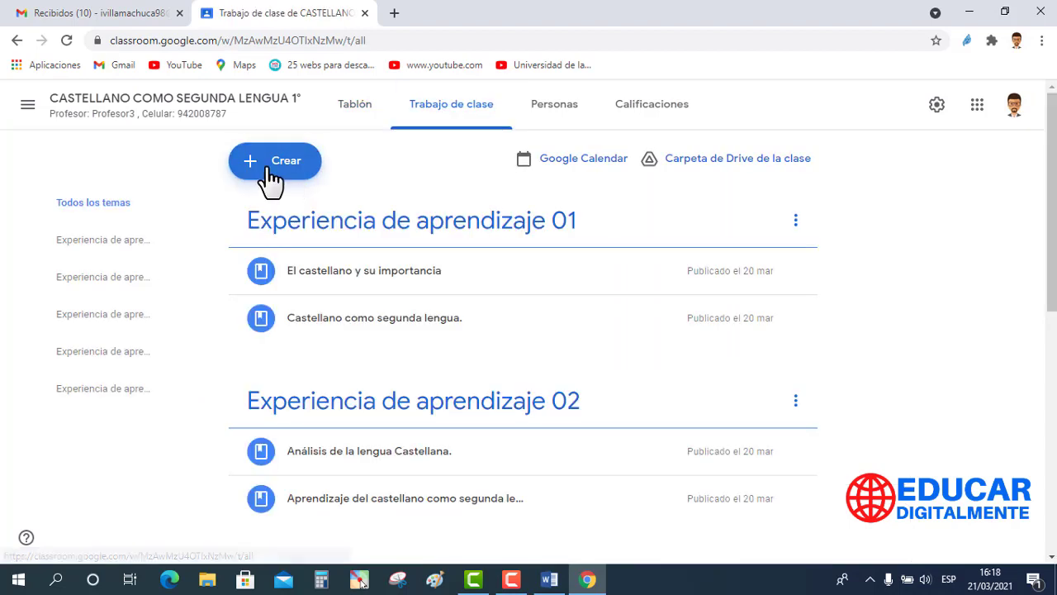
click(270, 177)
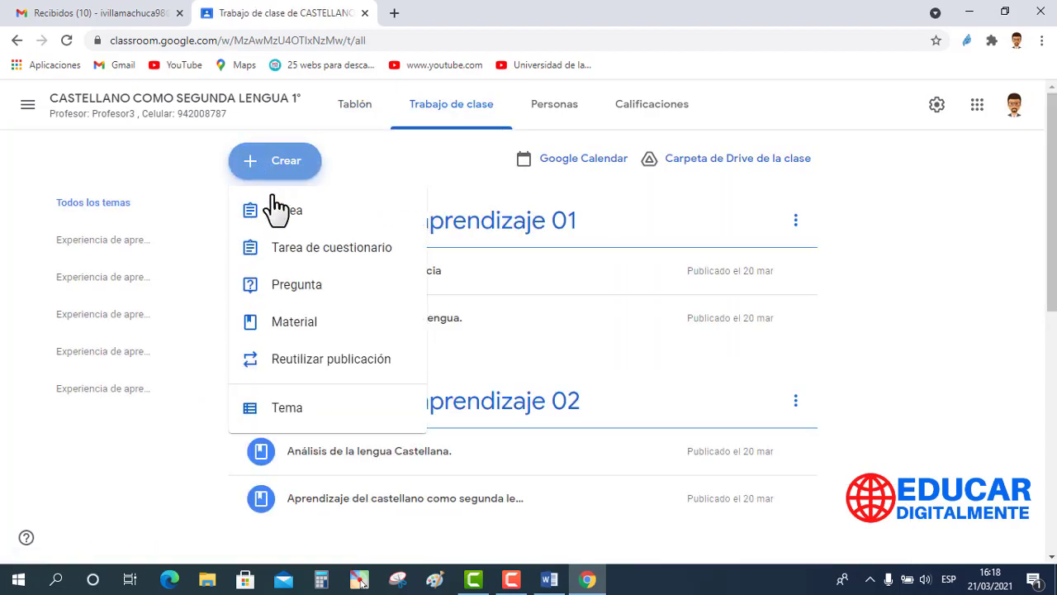
click(282, 216)
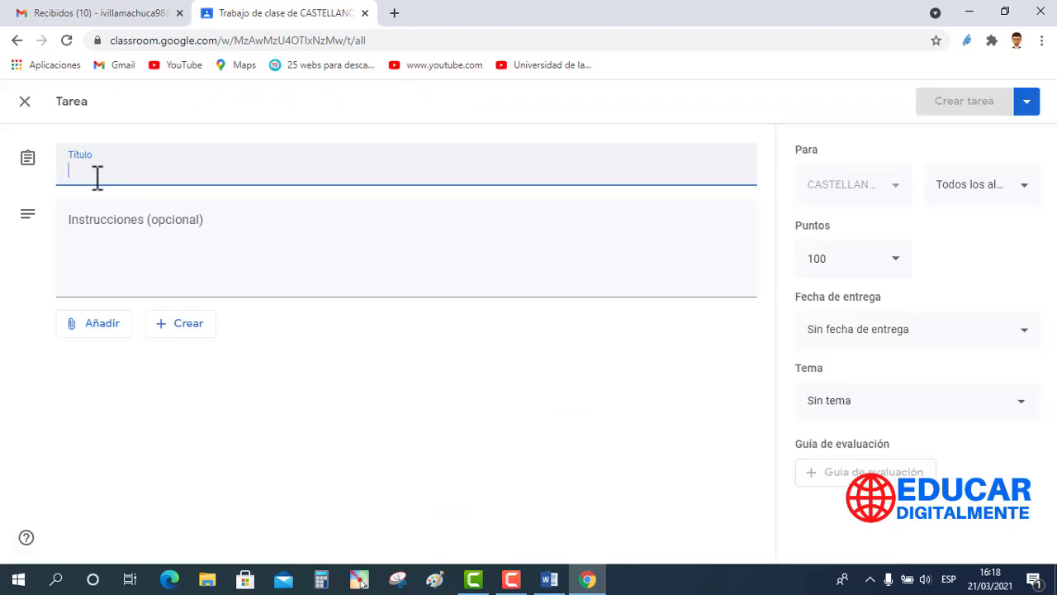
text(Elabora un cuento.)
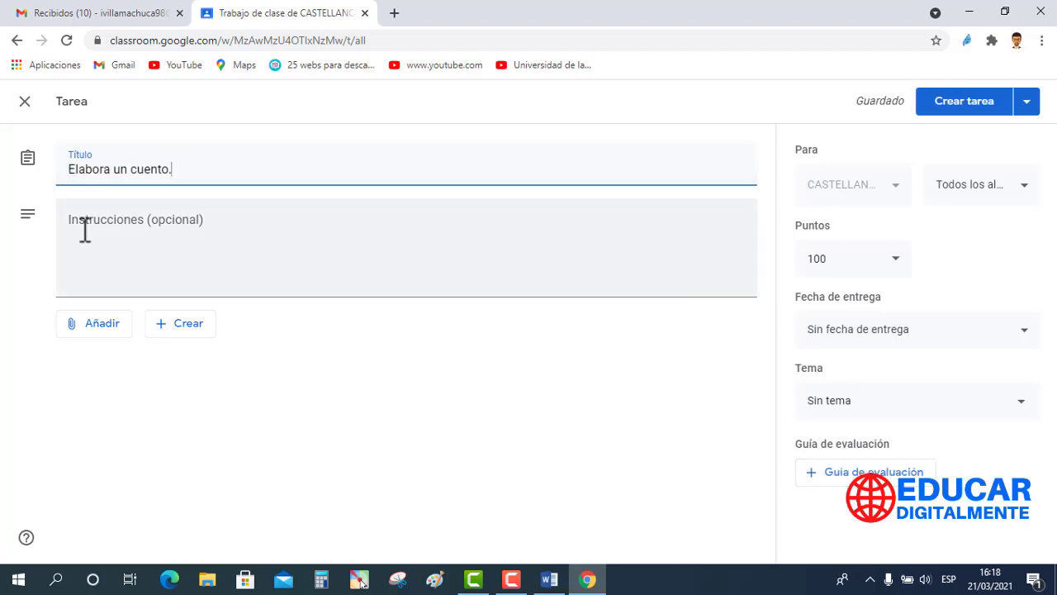
click(84, 230)
text(Elabora un cuento teniendo en cuenta su estructura y de manera creativa.)
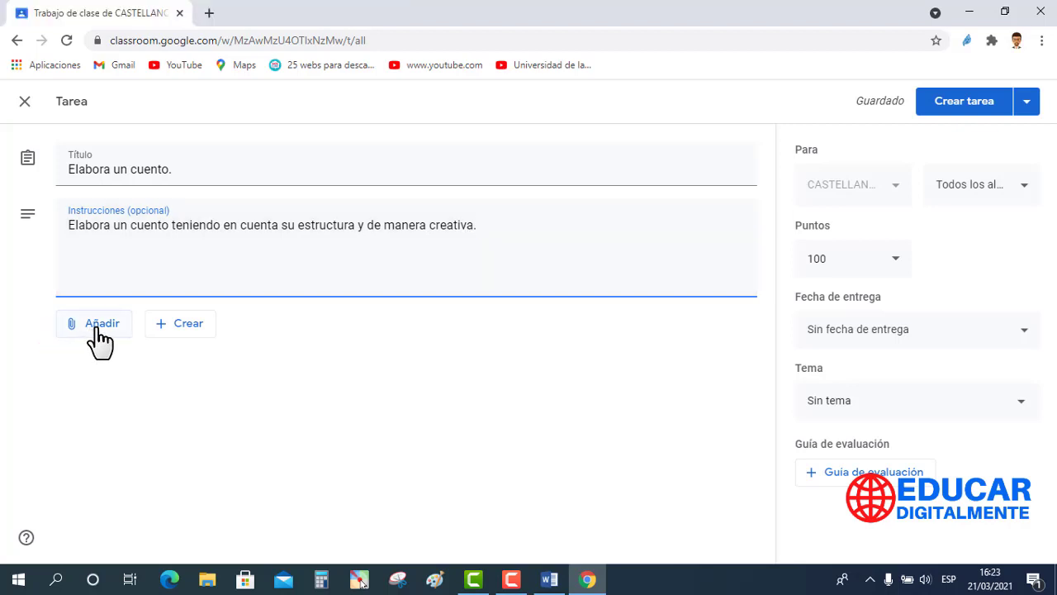
Step: Search Google for "cómo escribir un cuento ppt" in a new tab and open the Slideshare result "Cómo escribir un cuento"
click(99, 334)
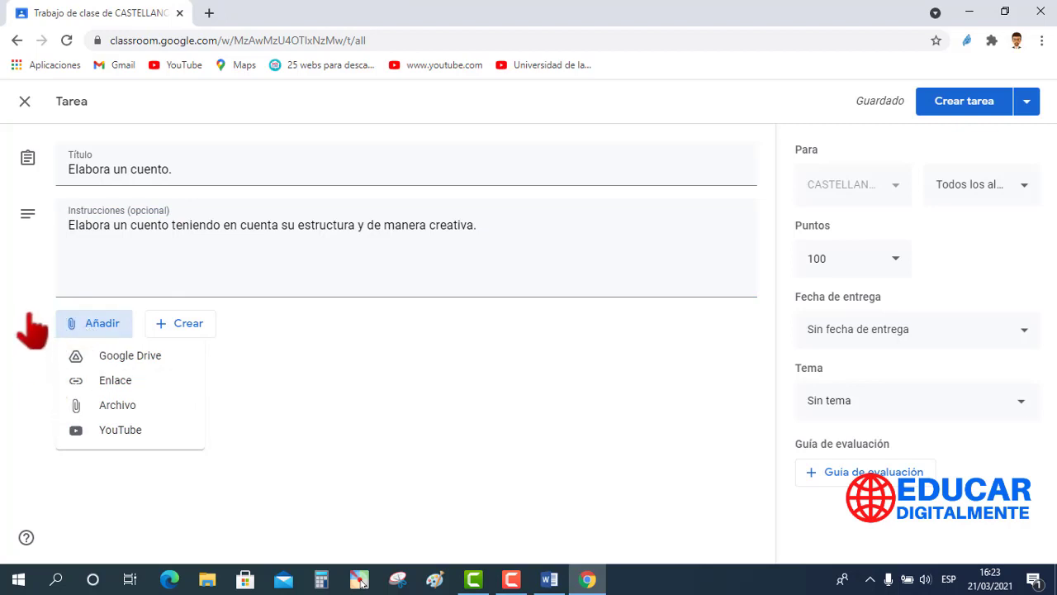
click(210, 15)
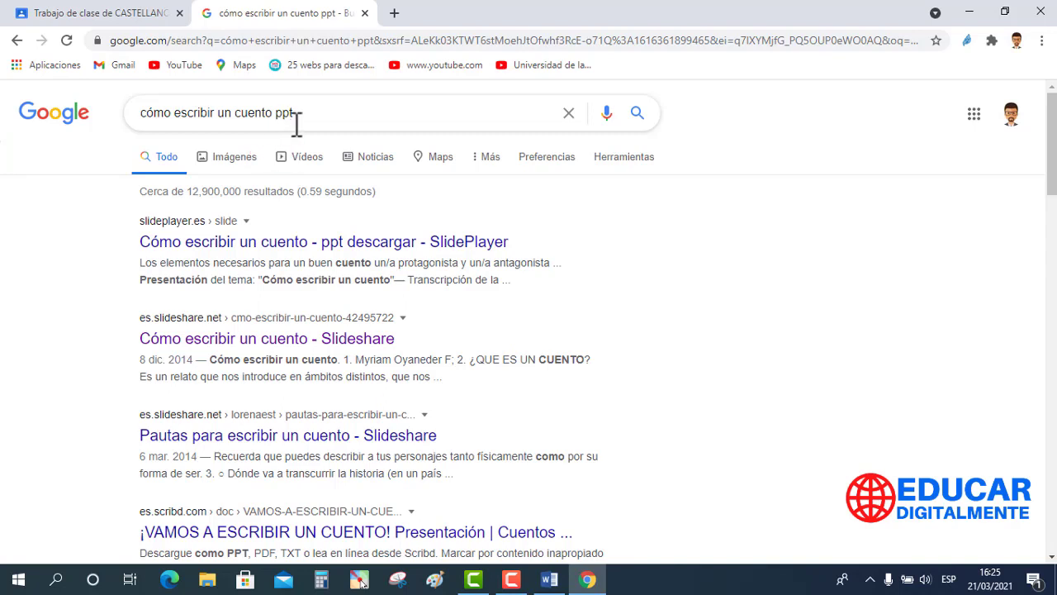
click(173, 347)
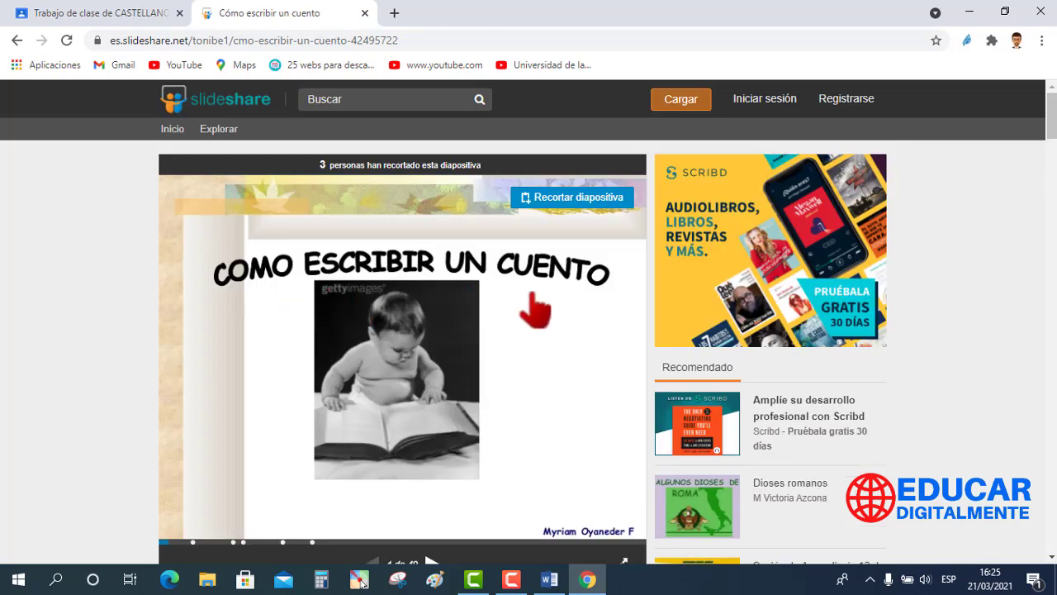
Step: Page through the presentation up to slide 9 to examine its guidance on writing a story
scroll(432, 547, down, 1)
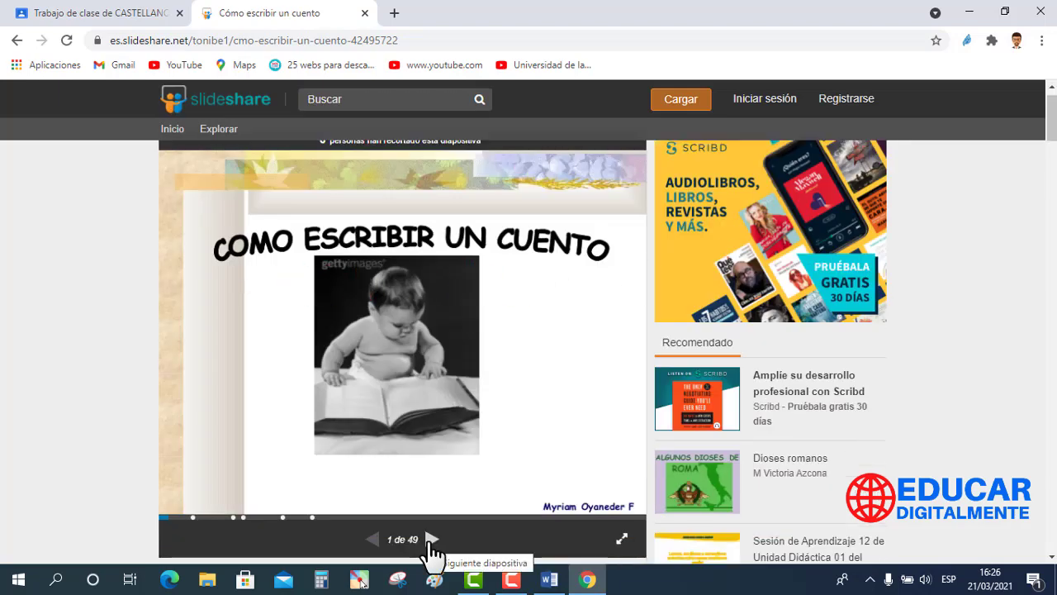
click(432, 541)
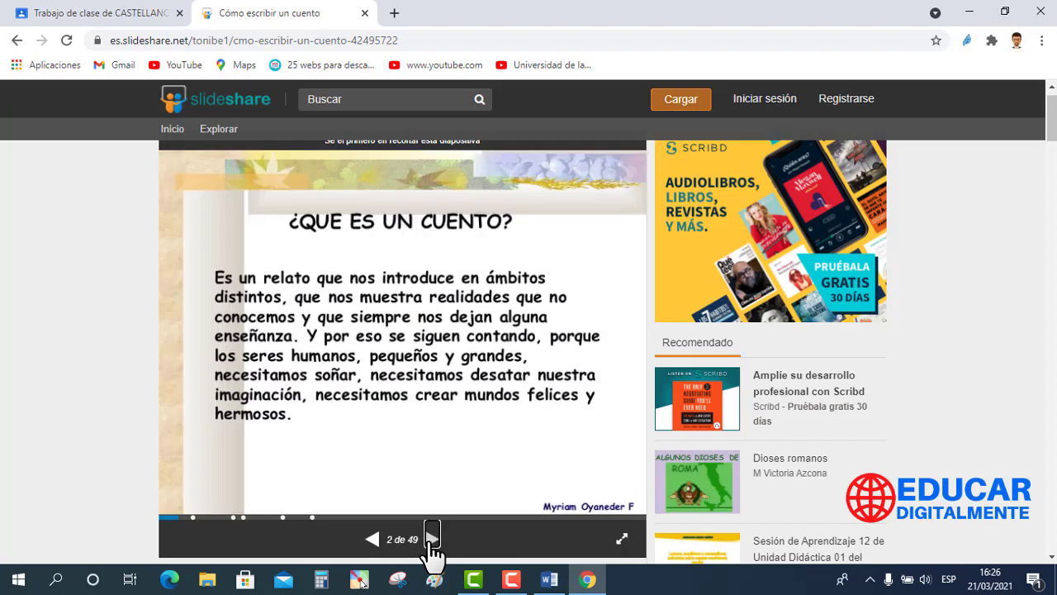
click(432, 541)
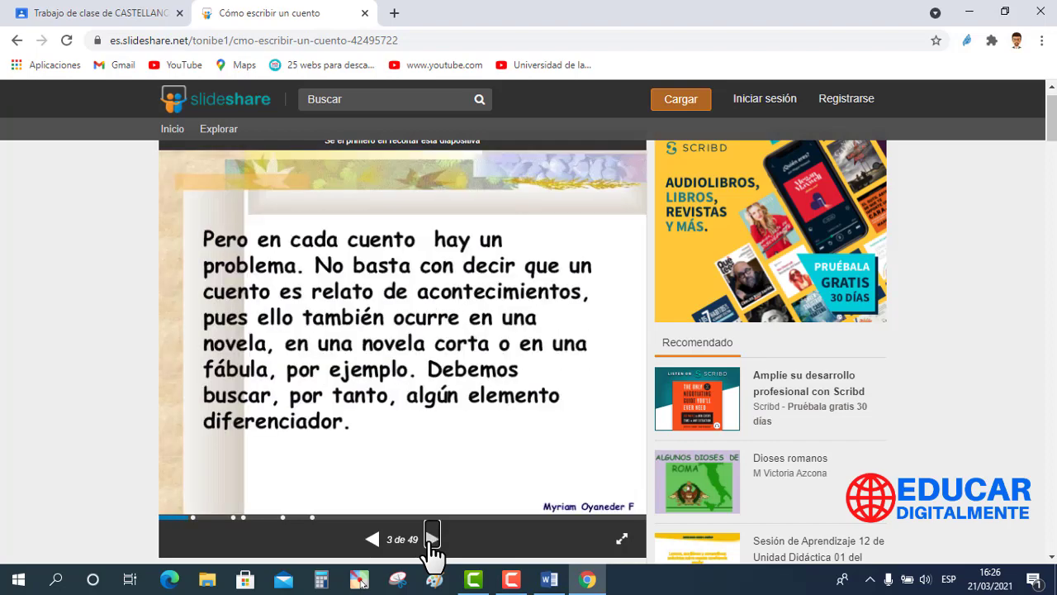
click(432, 541)
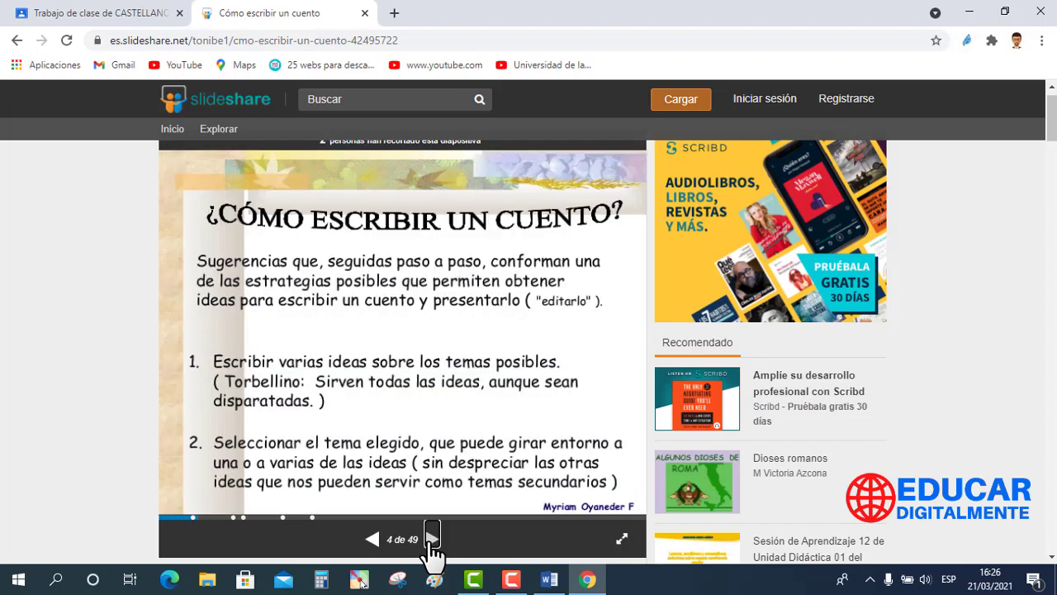
click(432, 541)
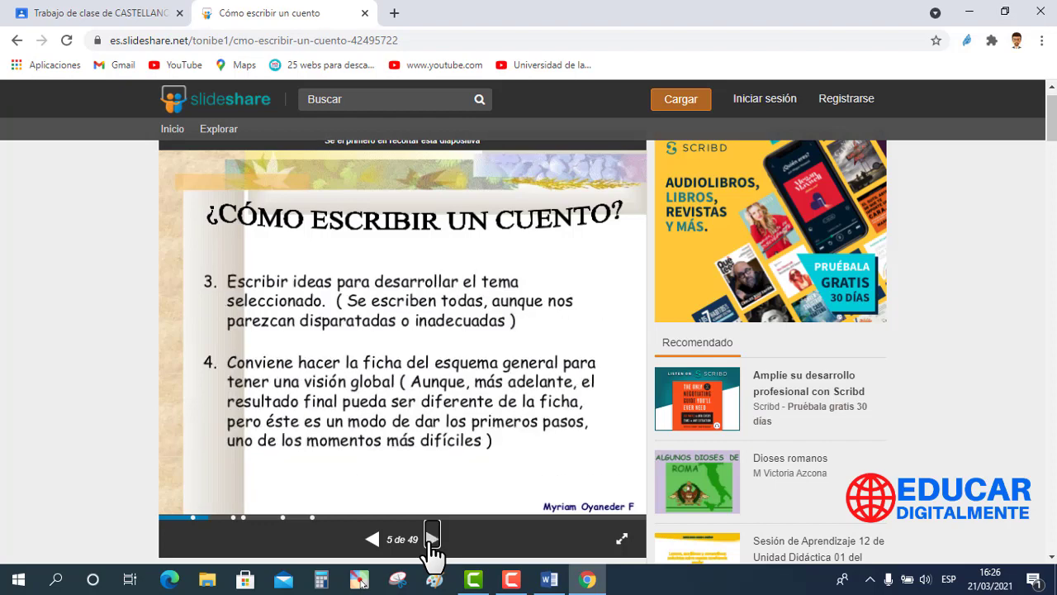
click(432, 541)
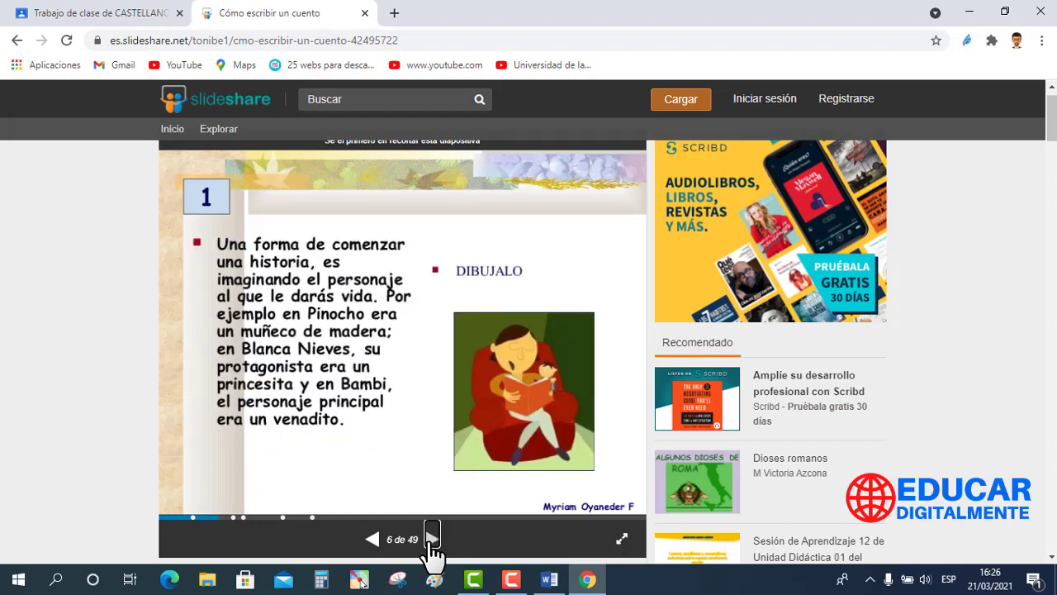
click(432, 541)
click(432, 541)
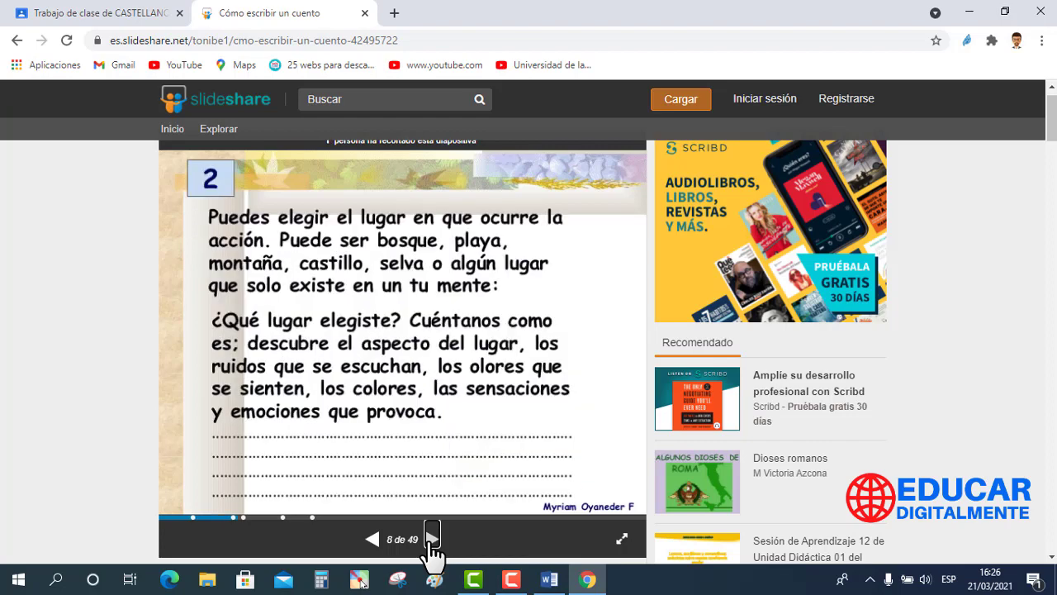
click(432, 541)
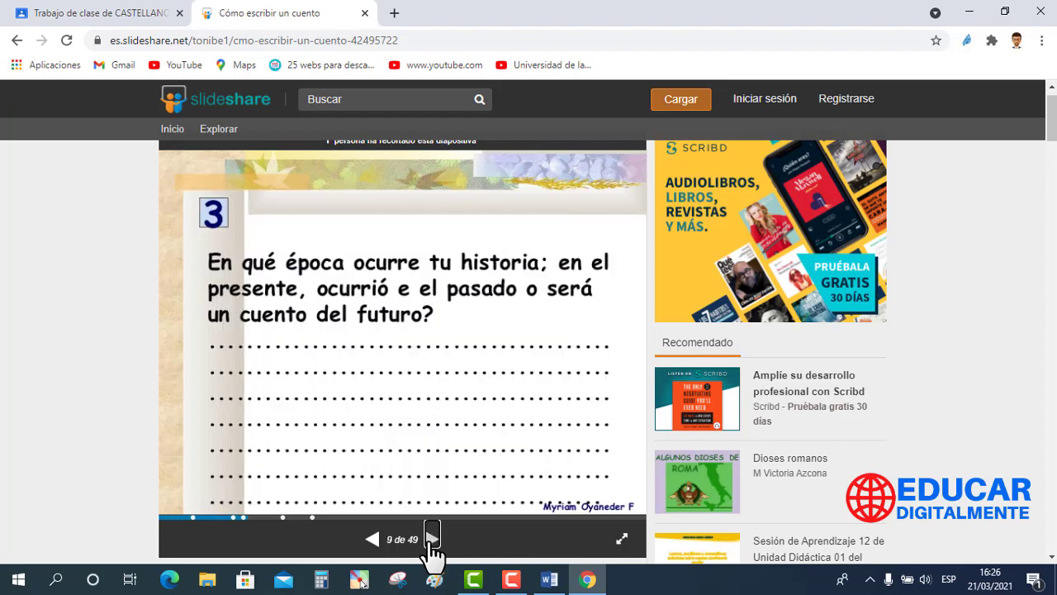
Step: Attach the address of the Slideshare presentation "Cómo escribir un cuento" to the assignment as a link
click(461, 38)
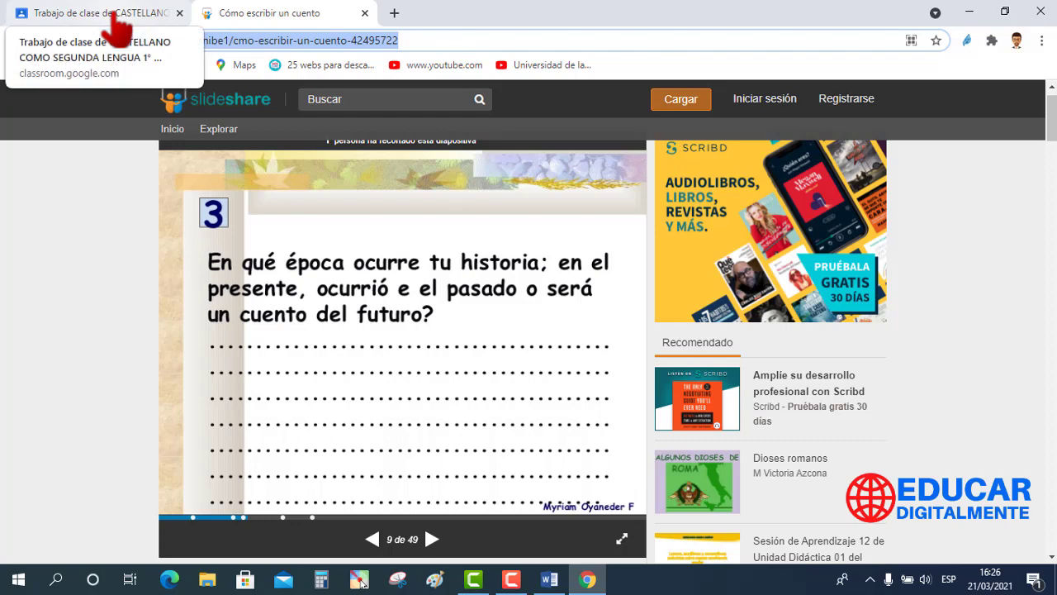
click(118, 27)
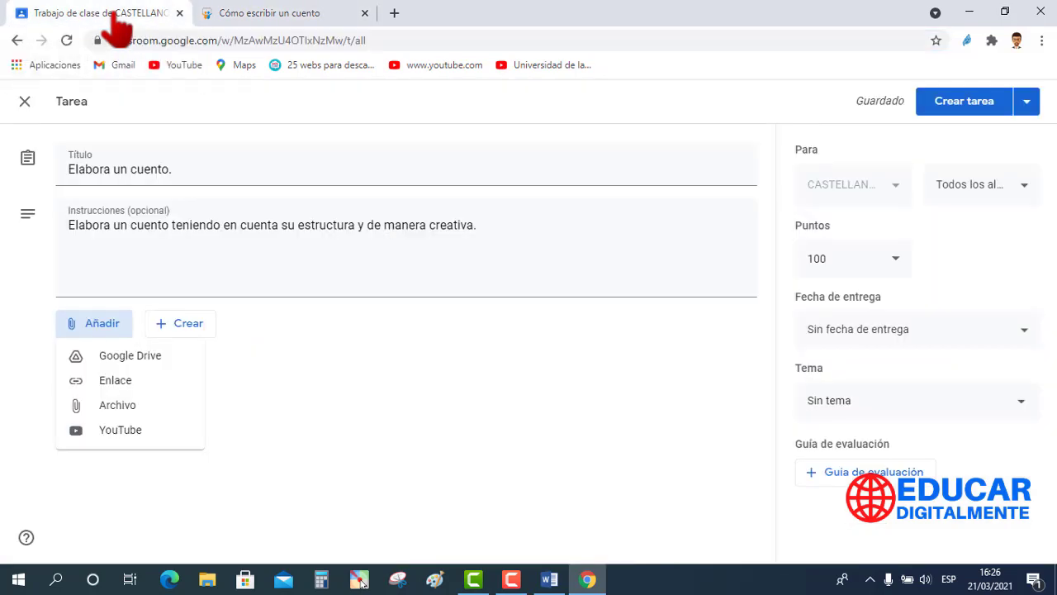
click(110, 381)
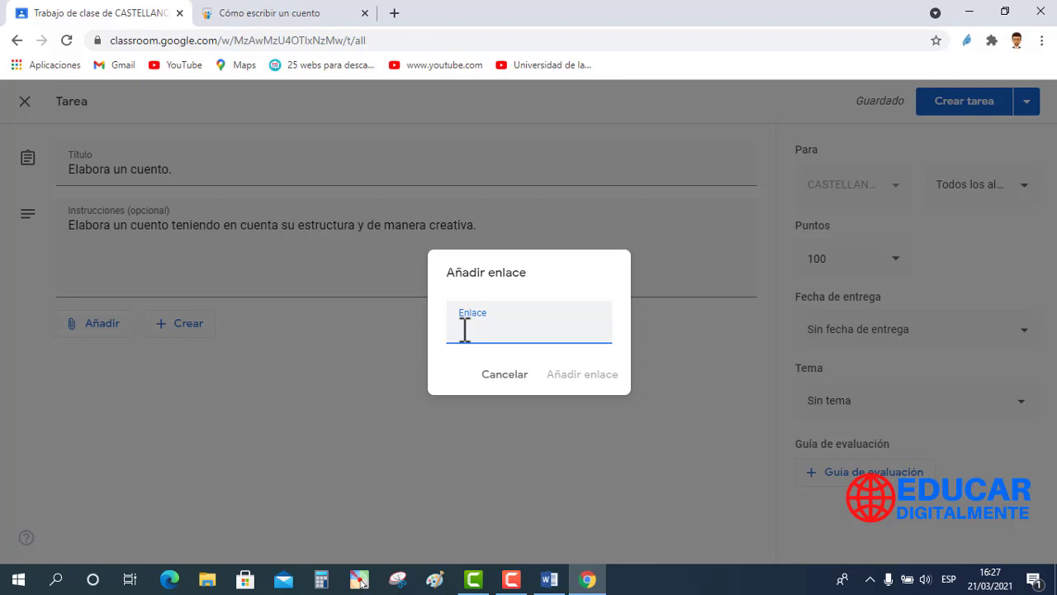
key(ctrl+v)
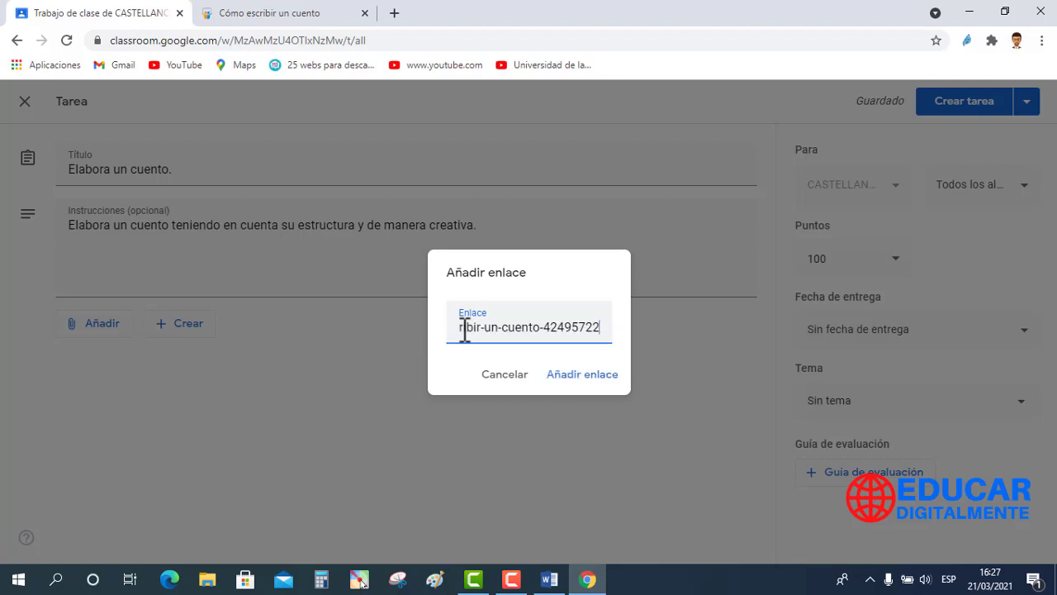
click(582, 386)
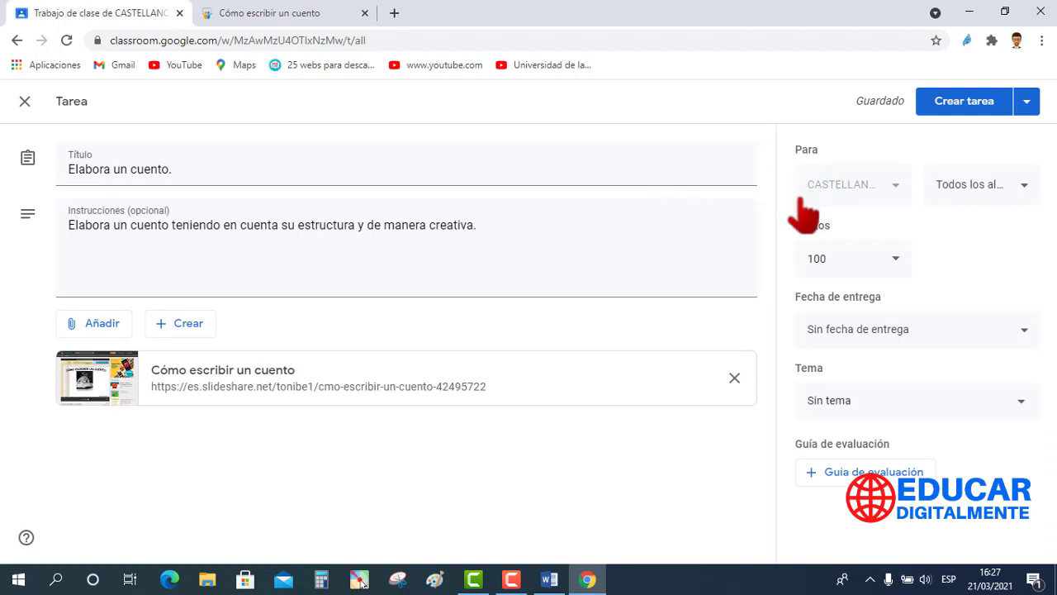
Step: Check which students the assignment is assigned to and set its points to 20
click(1025, 189)
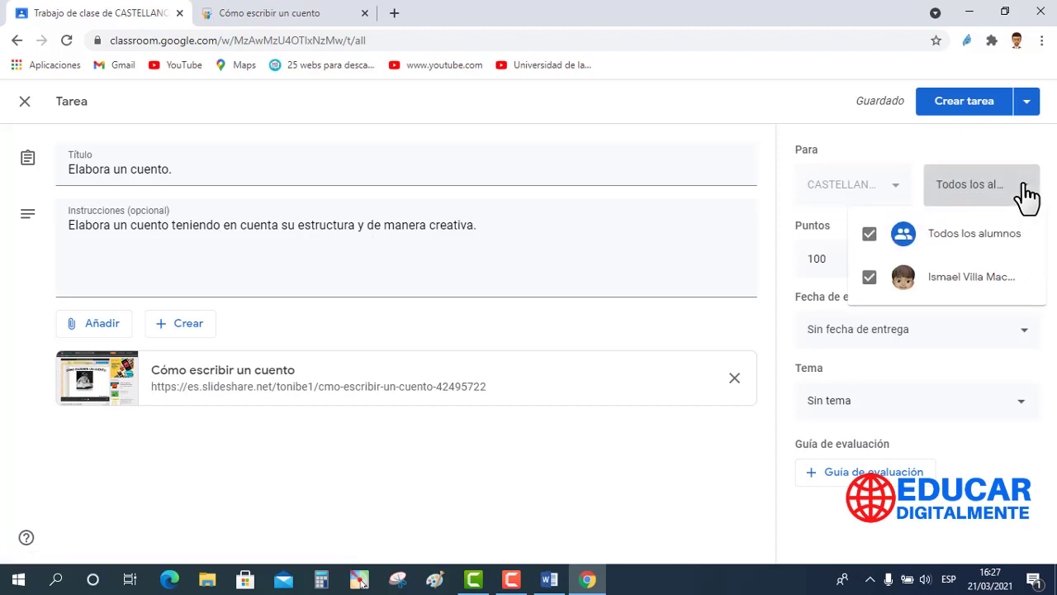
click(1025, 188)
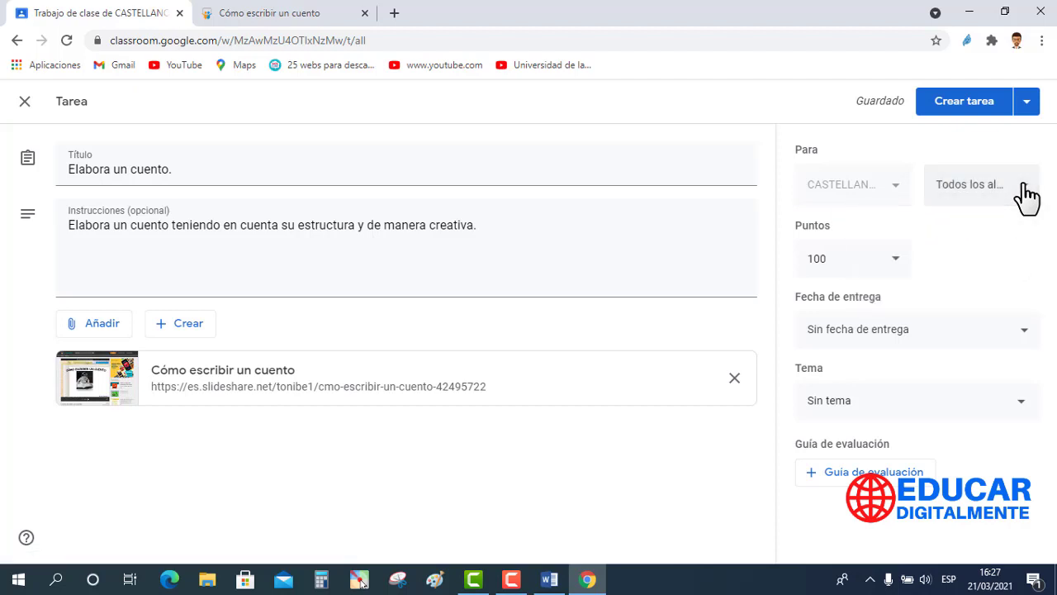
click(898, 262)
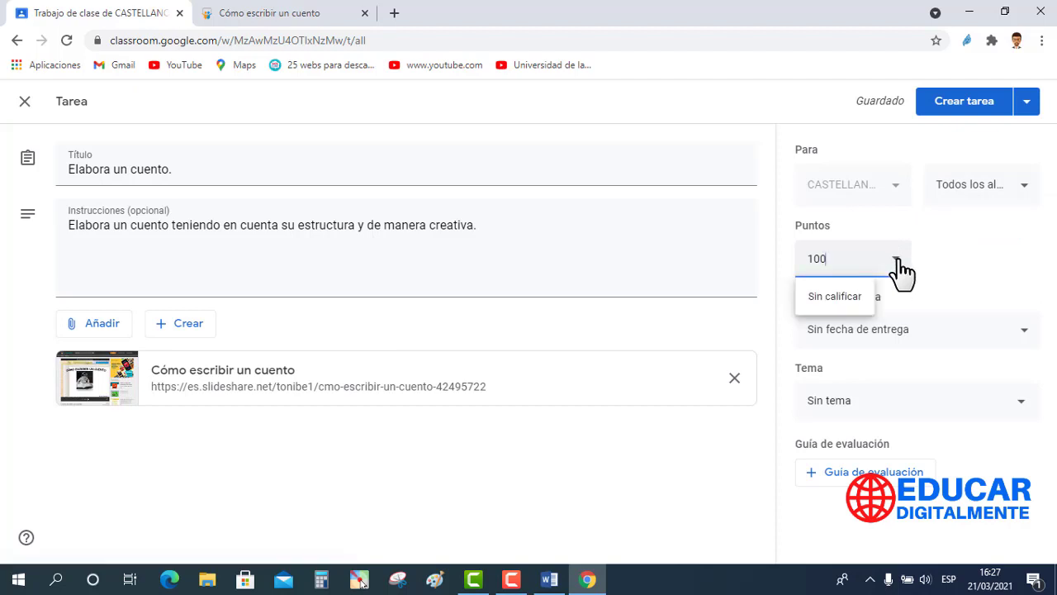
key(BackSpace)
key(BackSpace)
key(BackSpace)
text(20)
click(929, 276)
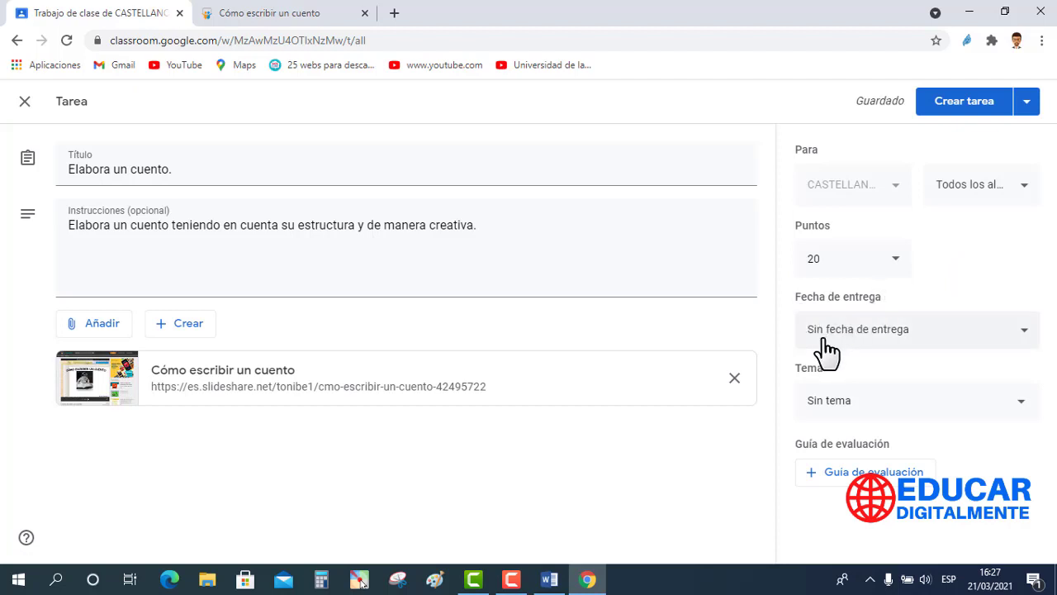
Step: Set the assignment's due date to 22 mar 2021
click(1025, 332)
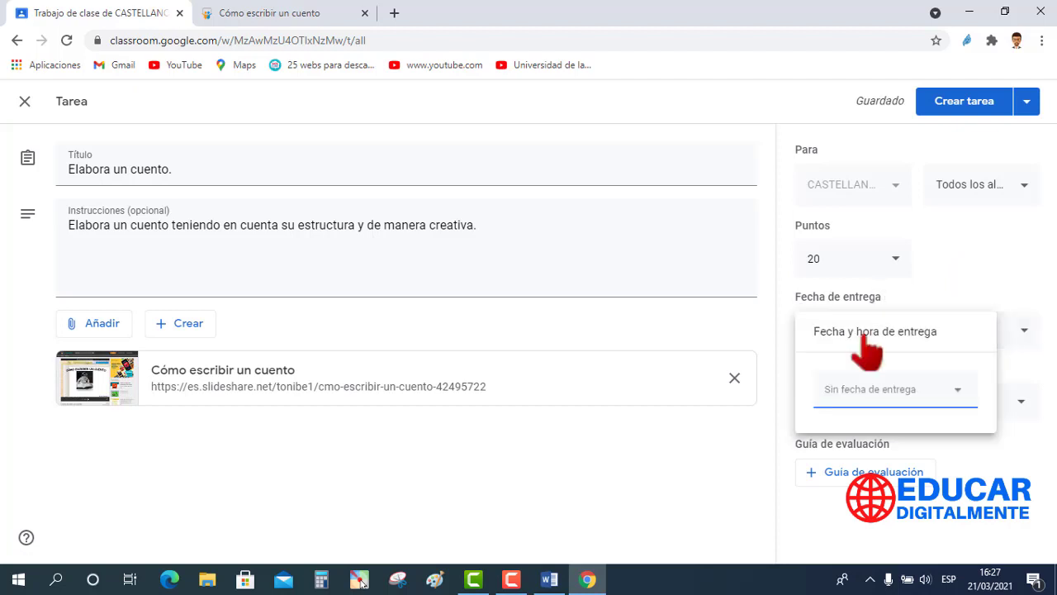
click(897, 403)
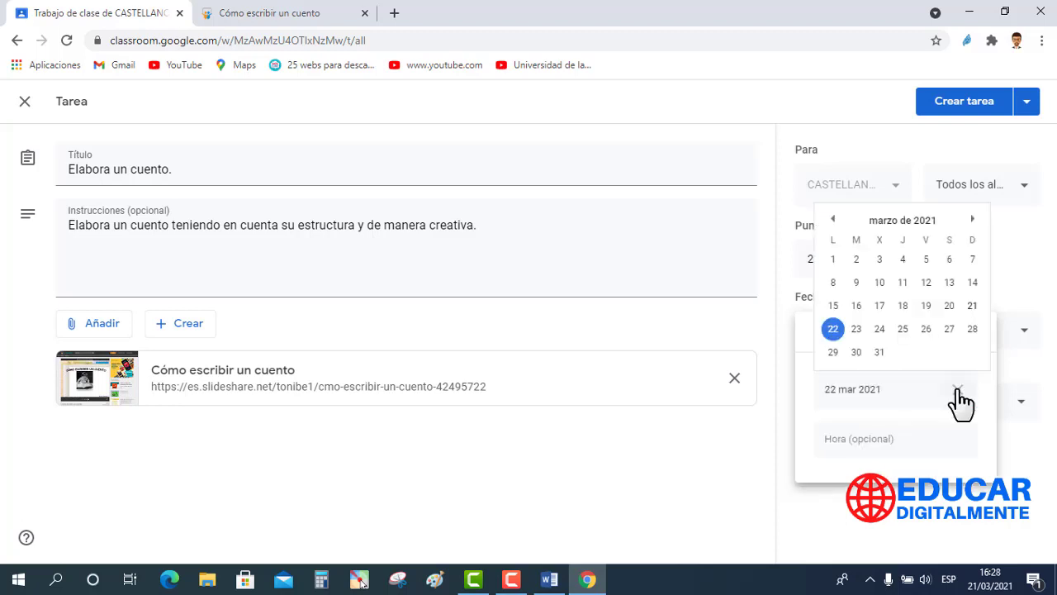
click(833, 330)
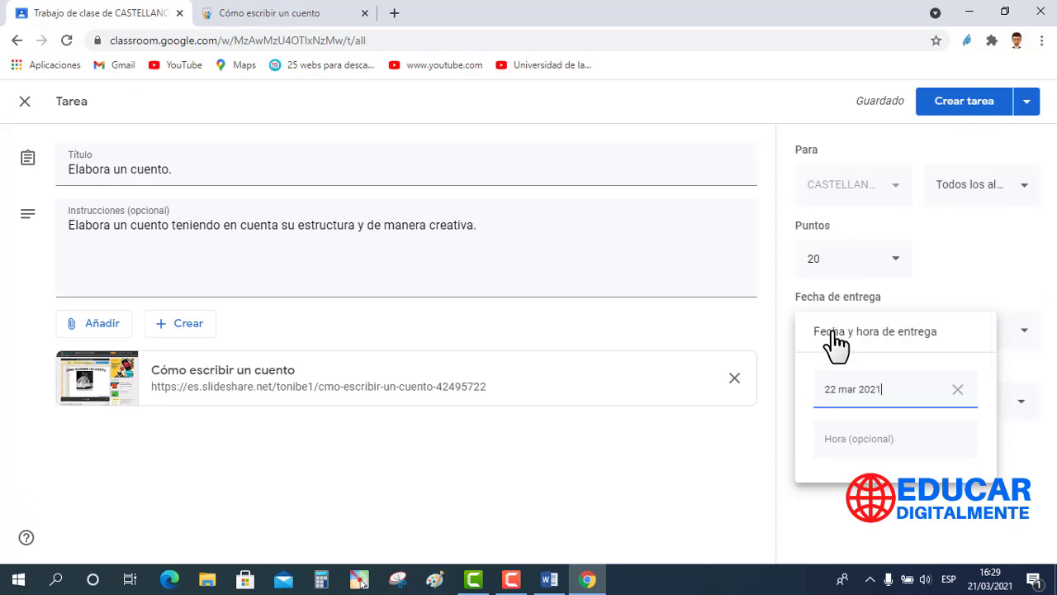
Step: Set the assignment's due time to 23:59 and assign it to the topic Experiencia de aprendizaje 01
click(834, 443)
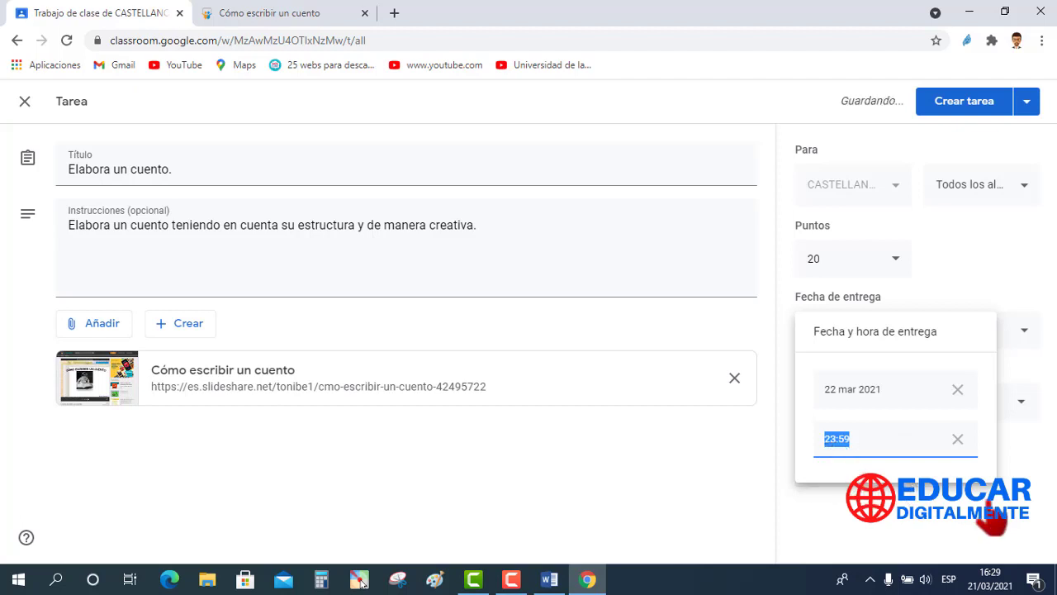
click(1022, 464)
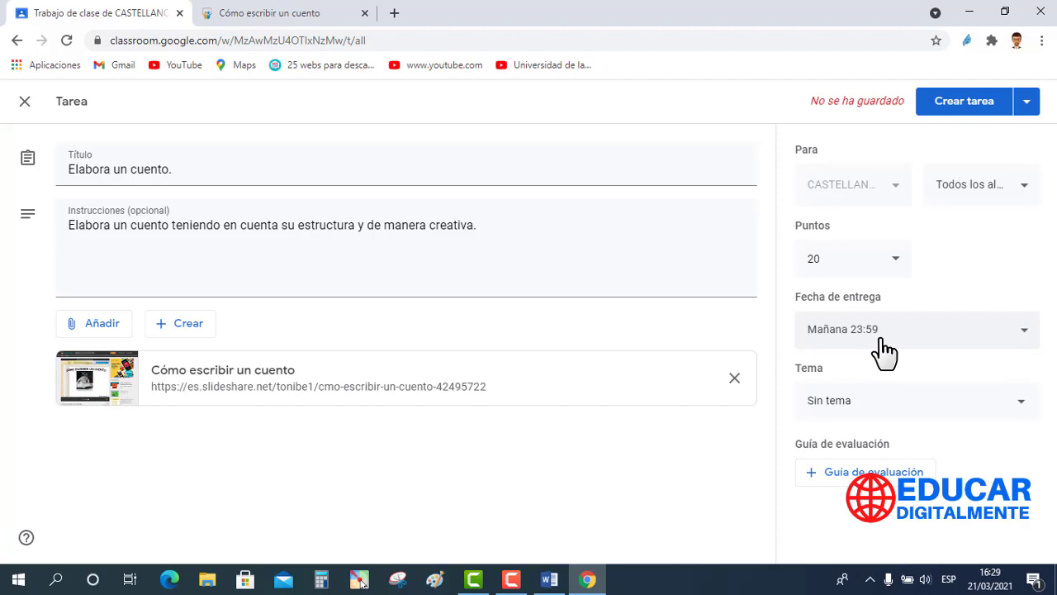
click(818, 380)
click(1024, 413)
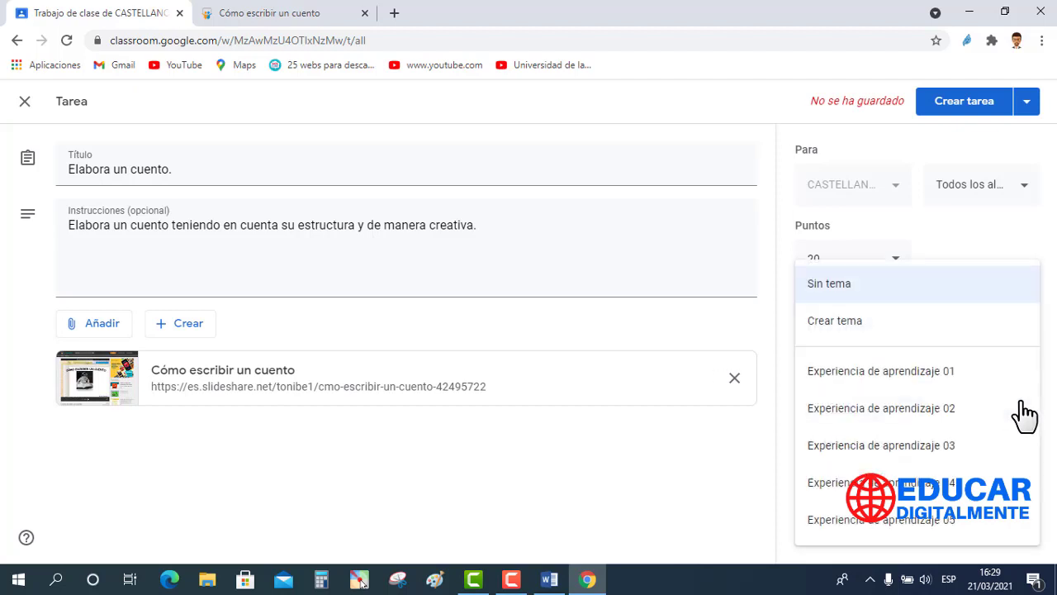
click(860, 376)
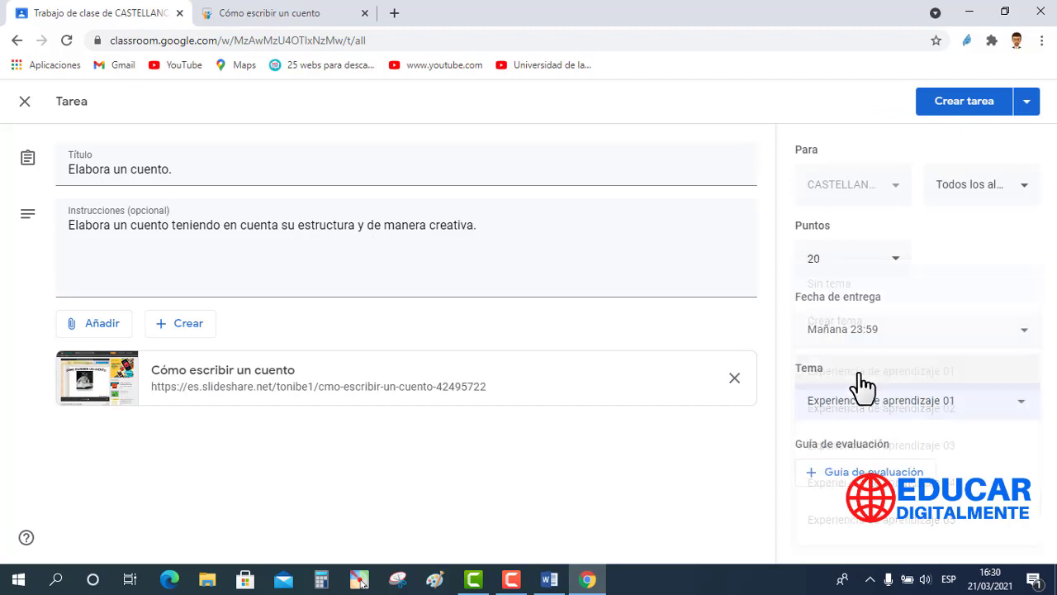
Step: Start creating a new evaluation rubric for the assignment
click(813, 478)
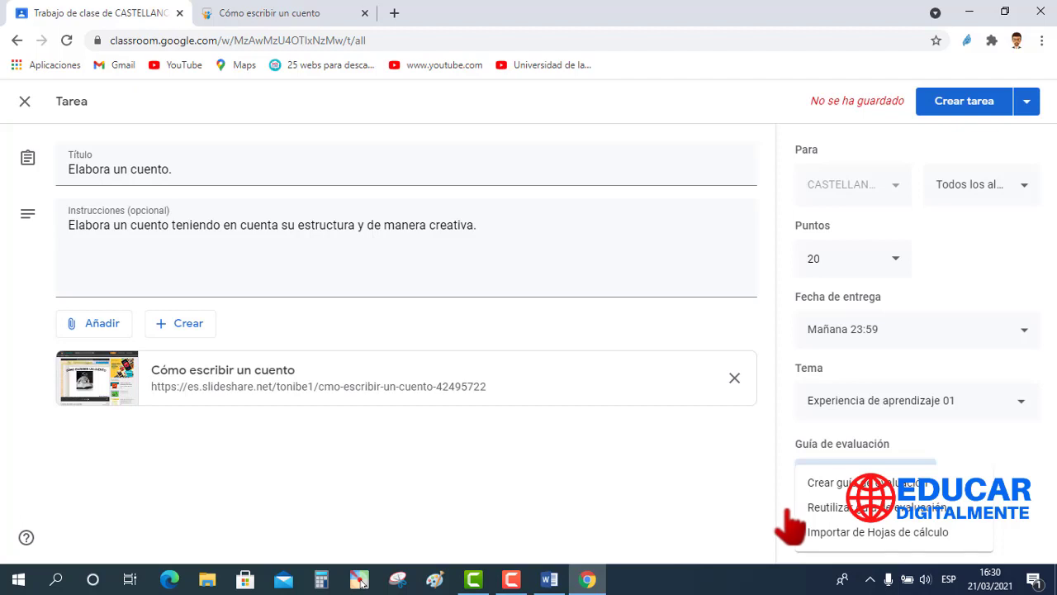
click(838, 486)
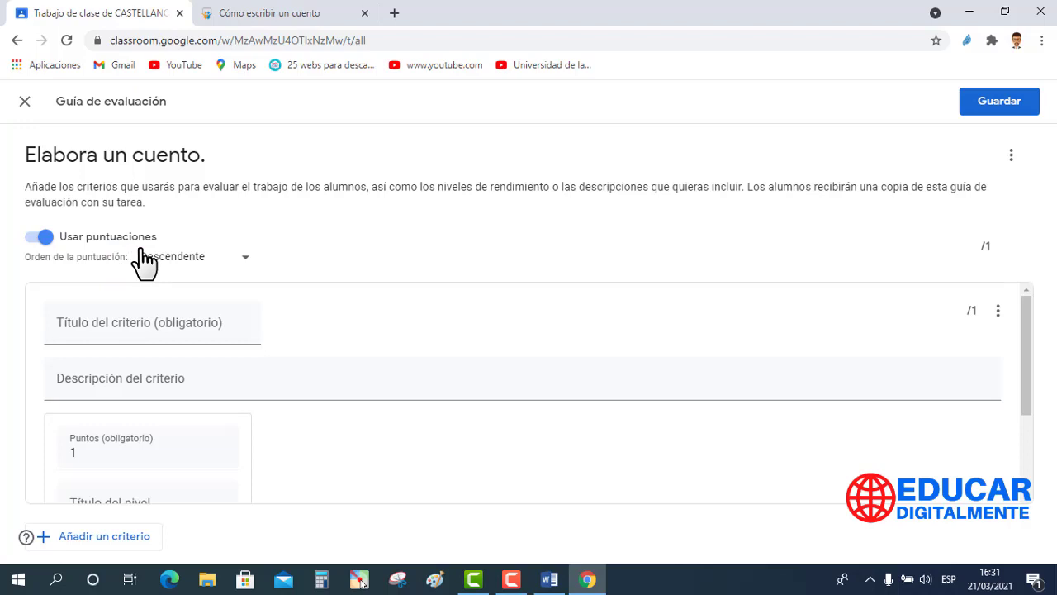
Step: Switch the rubric's use of scores off and back on
click(27, 240)
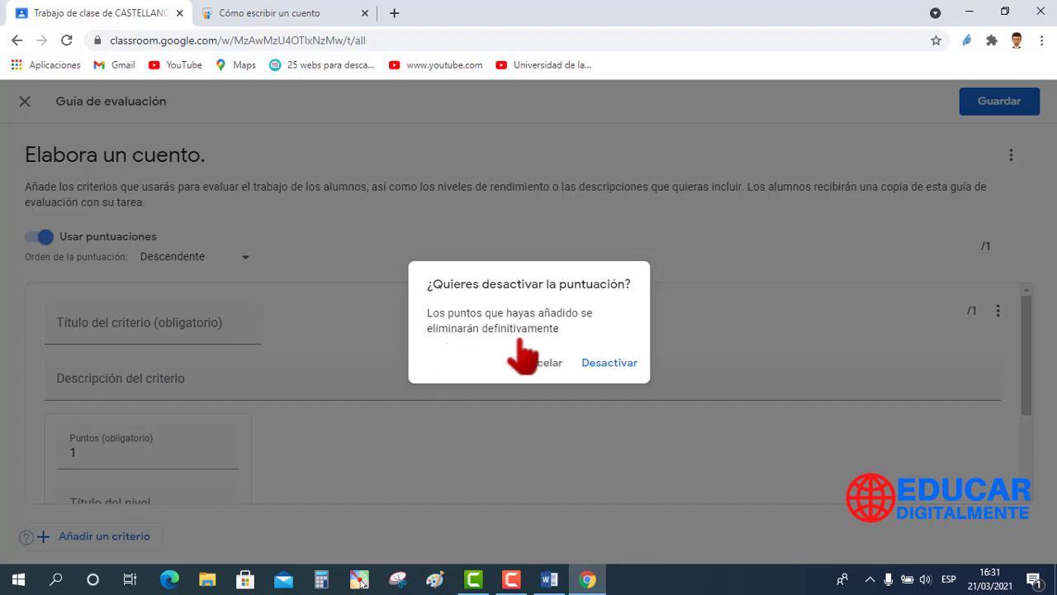
click(602, 365)
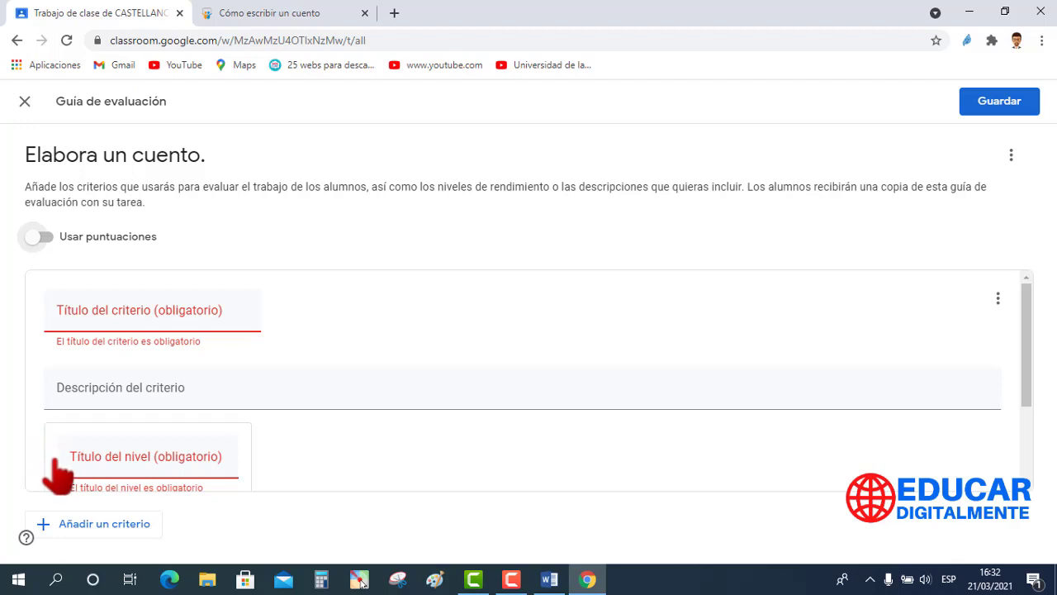
click(43, 238)
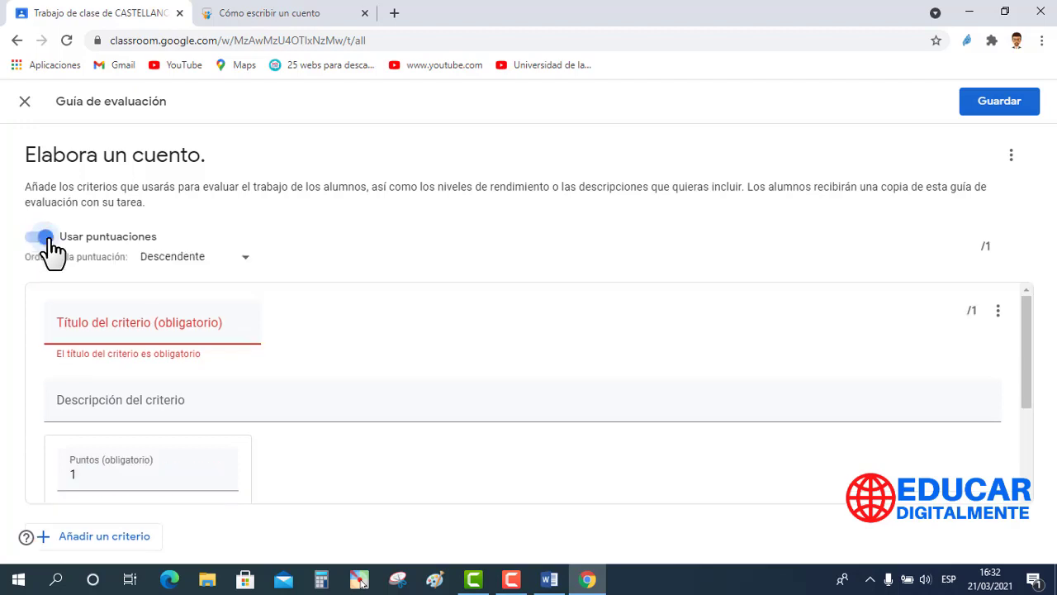
Step: Set the score order to Ascendente and title the first criterion TÍTULO, with the description "El título es lo que resume el cuento."
click(245, 258)
click(204, 222)
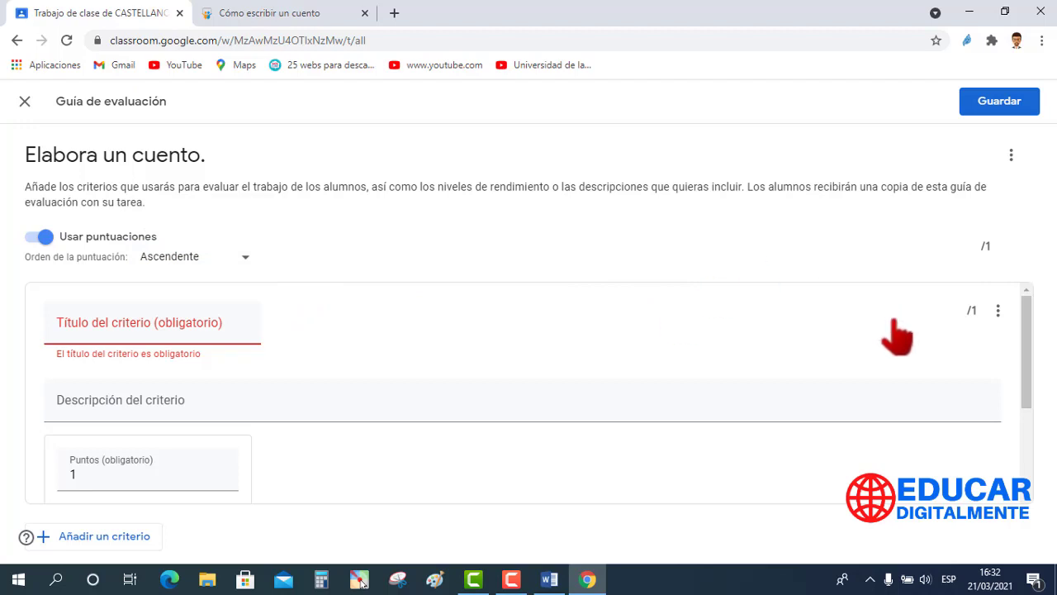
click(88, 313)
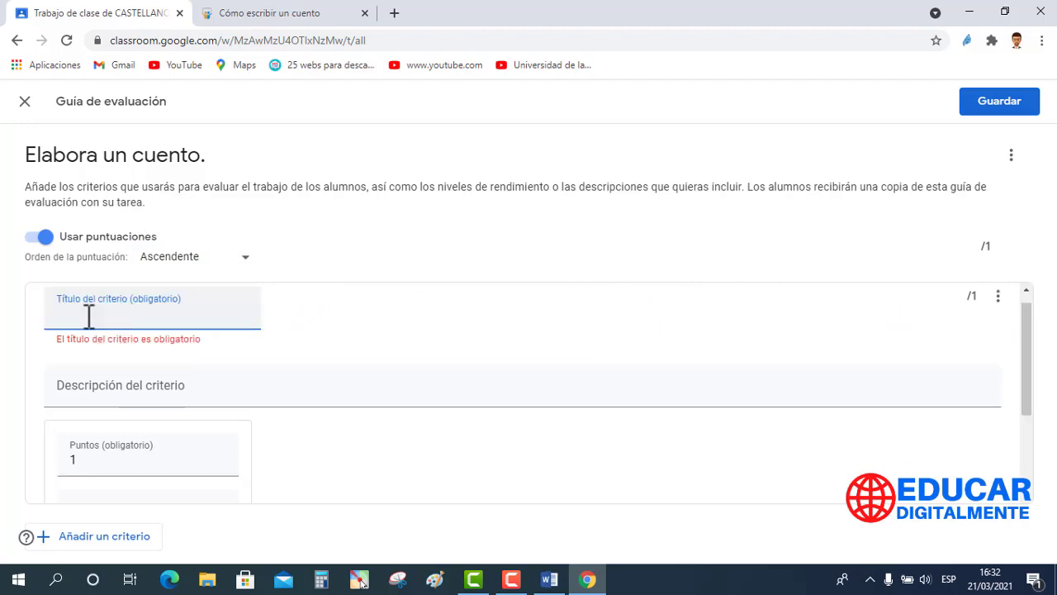
text(TÍTULO)
click(59, 384)
text(El título es lo que resume el cuento.)
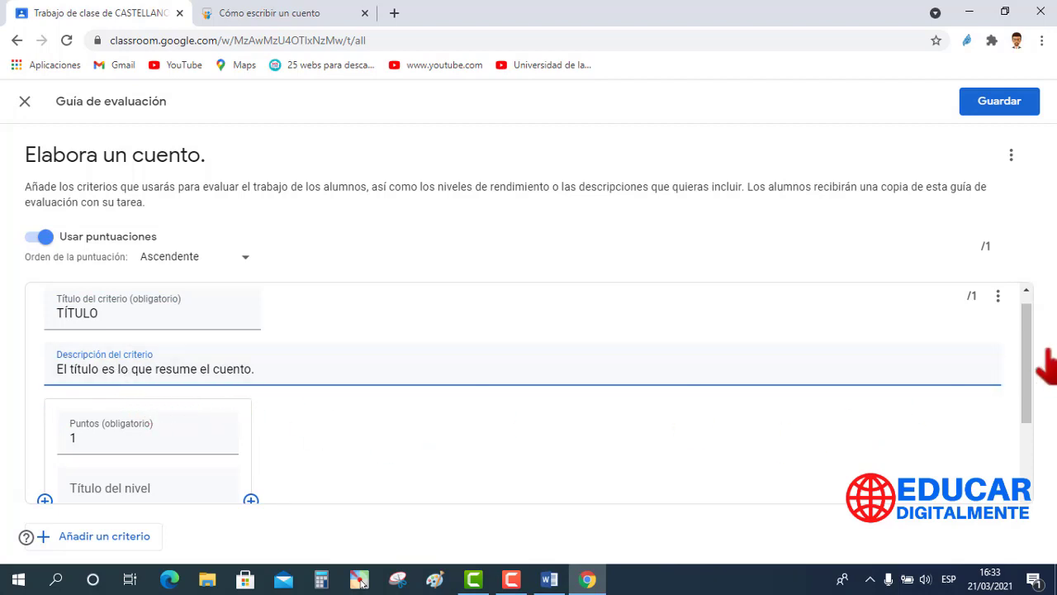
Step: Fill in the TÍTULO criterion's first level with 4 points, the title INICIO and the description "No hay un título."
drag(1028, 356, 1032, 420)
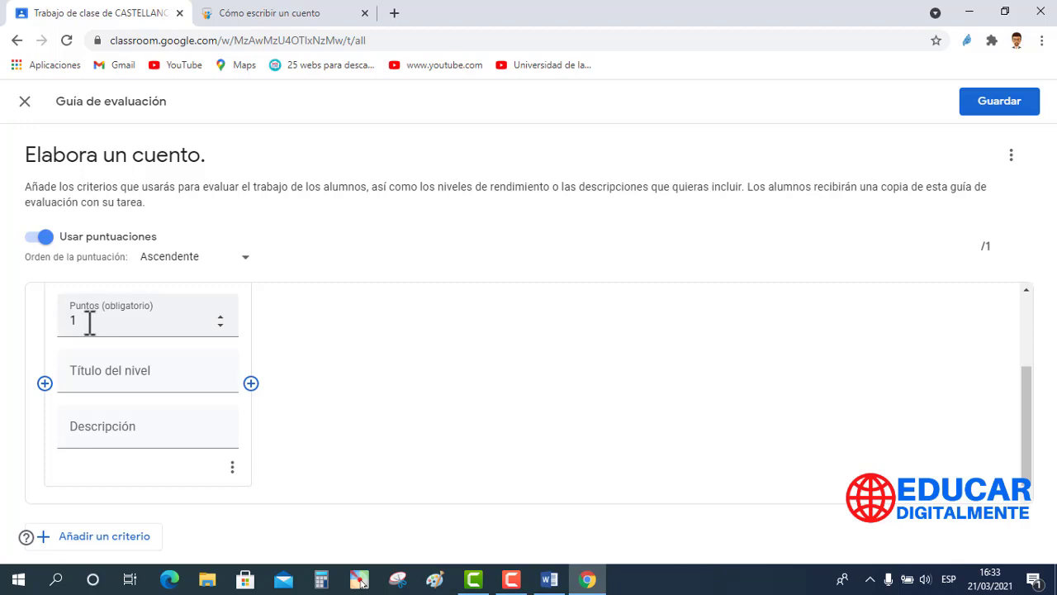
double_click(120, 330)
text(4)
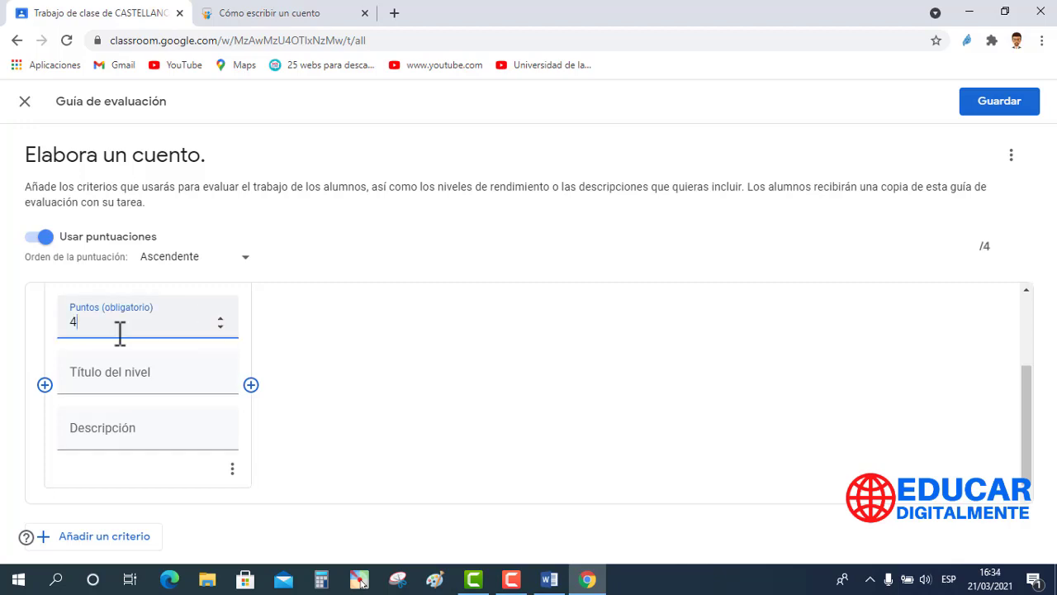
click(100, 382)
text(INICIO)
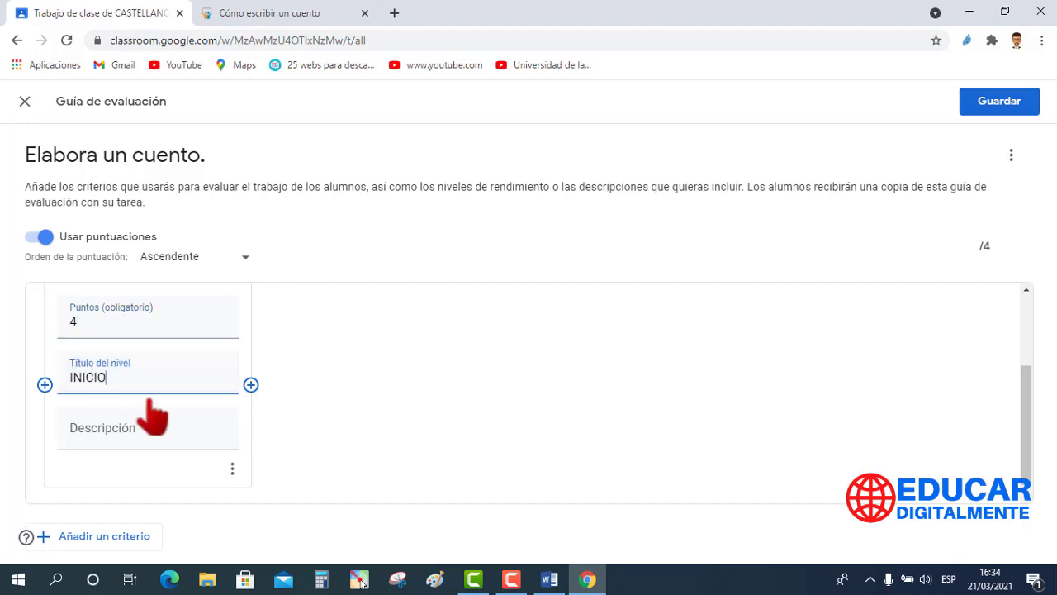
click(116, 437)
text(No hay un título.)
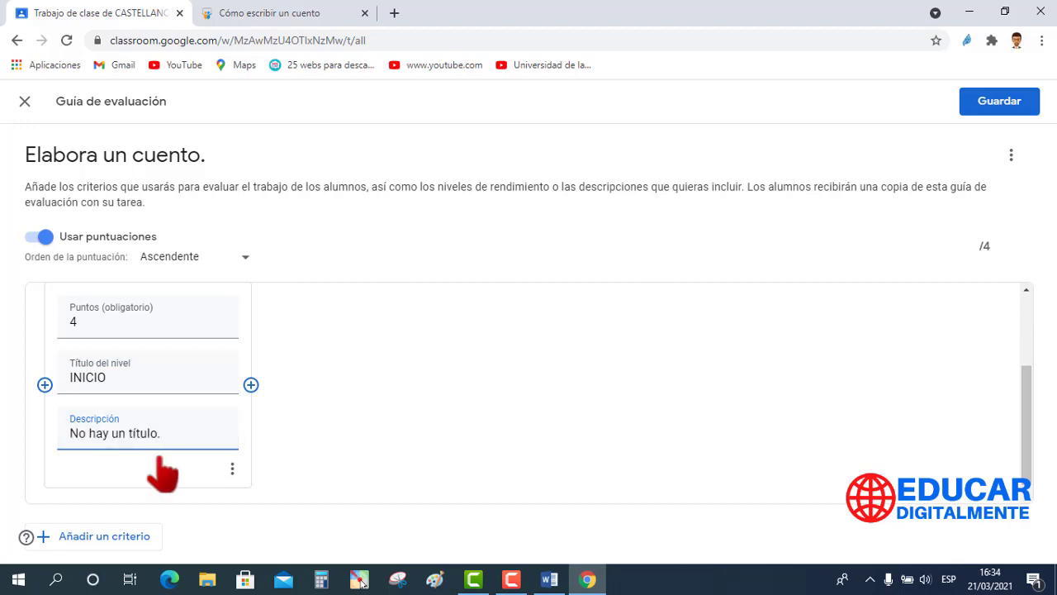
Step: Set the INICIO level to 1 point and add a 2-point PROCESO level described as "El título no está relacionado al cuento."
click(251, 386)
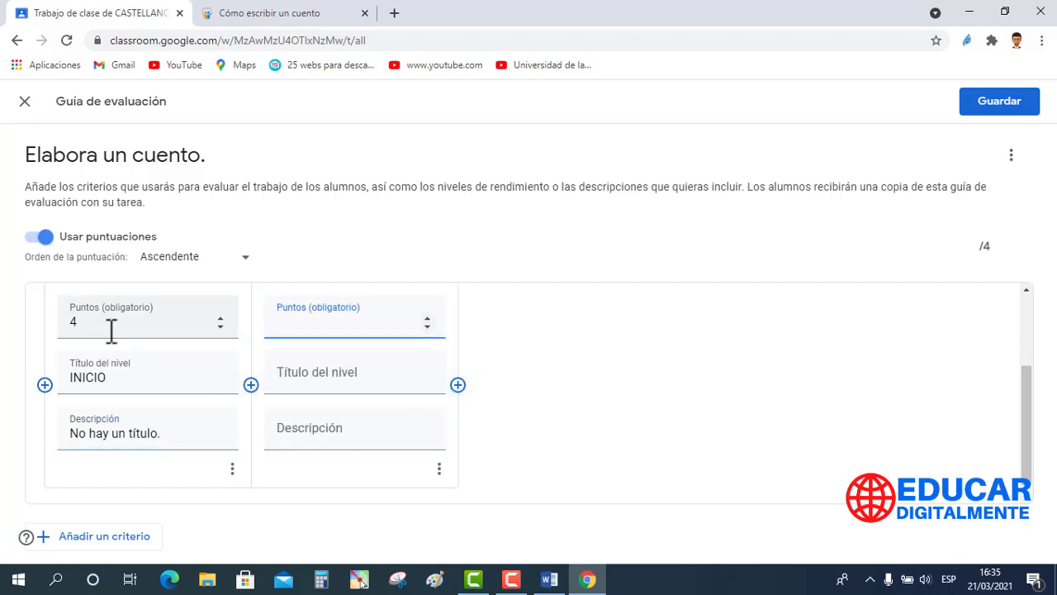
click(220, 327)
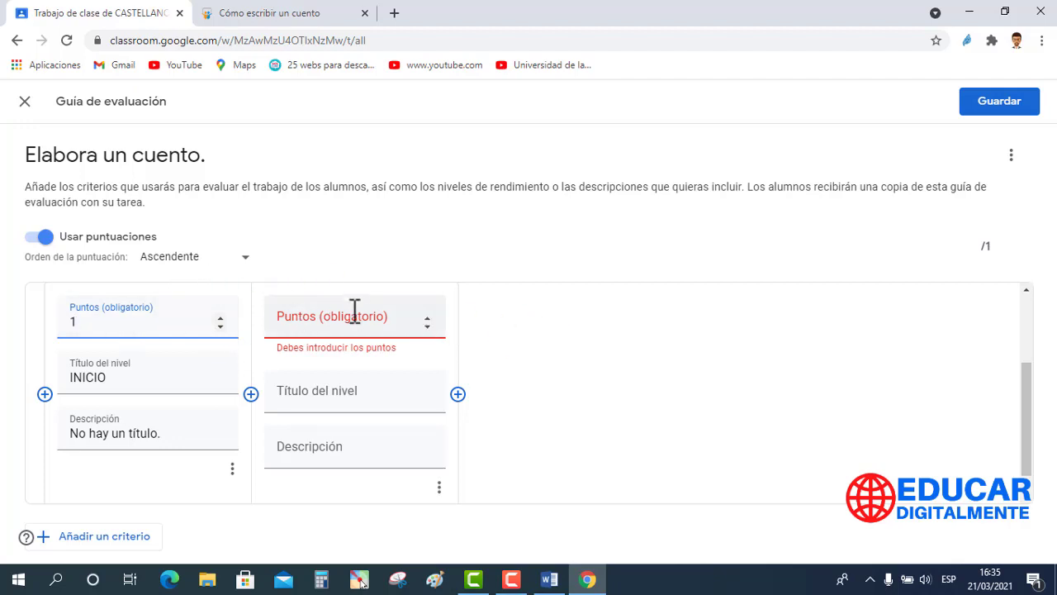
click(427, 319)
click(427, 319)
click(291, 377)
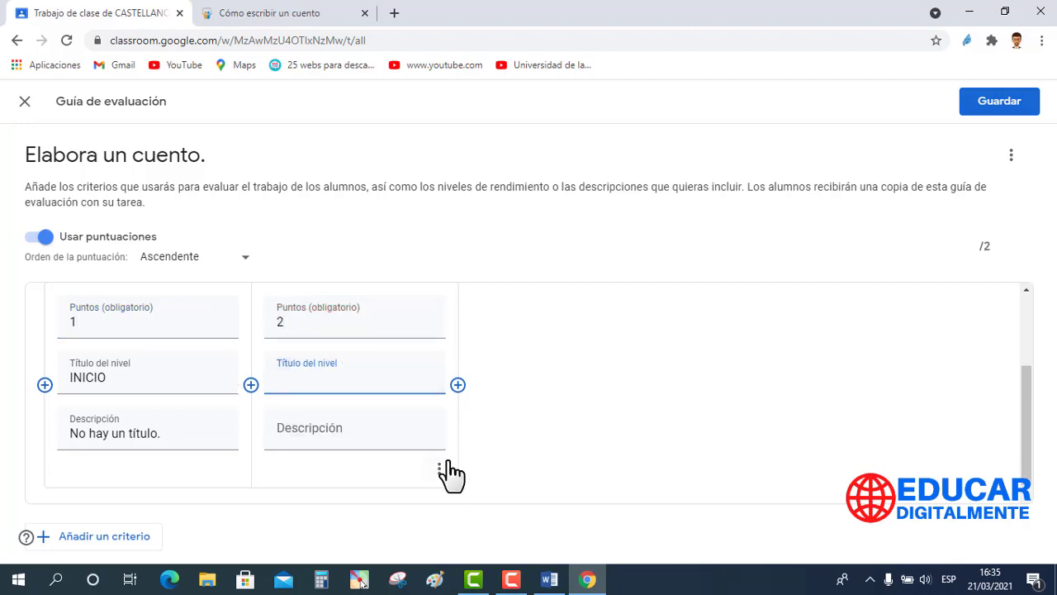
text(PROCESO)
click(297, 428)
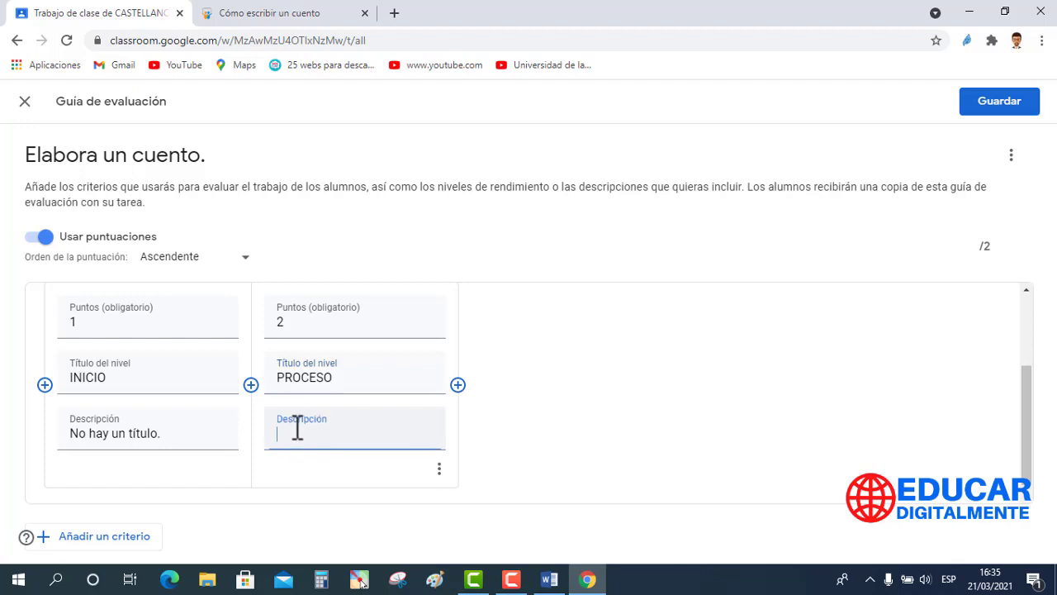
text(El título no está relacionado al cuento.)
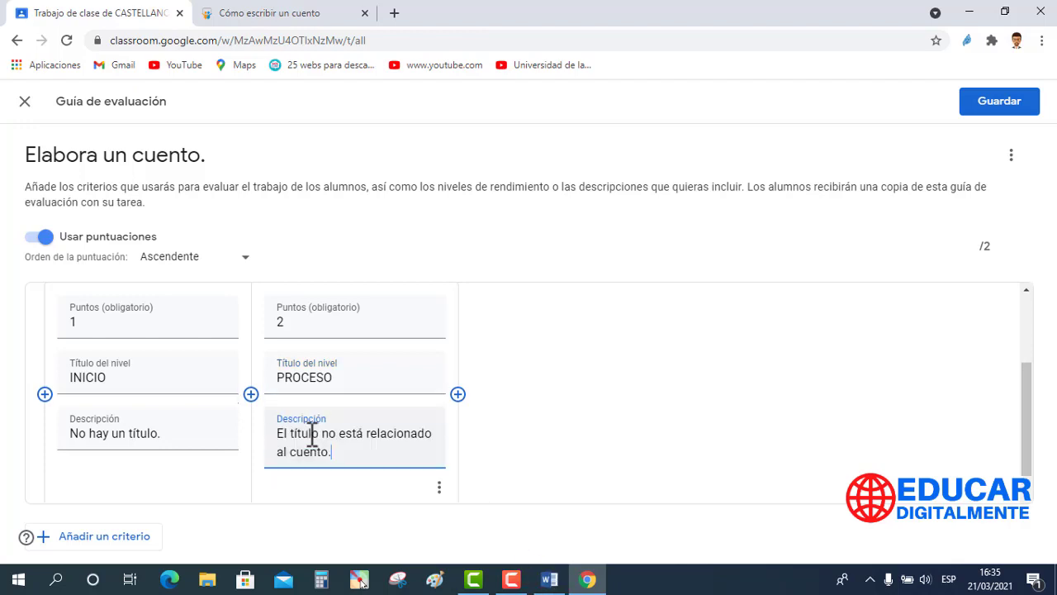
Step: Add a third level worth 3 points, titled LOGRADO and described as "El título está relacionado al cuento."
click(457, 395)
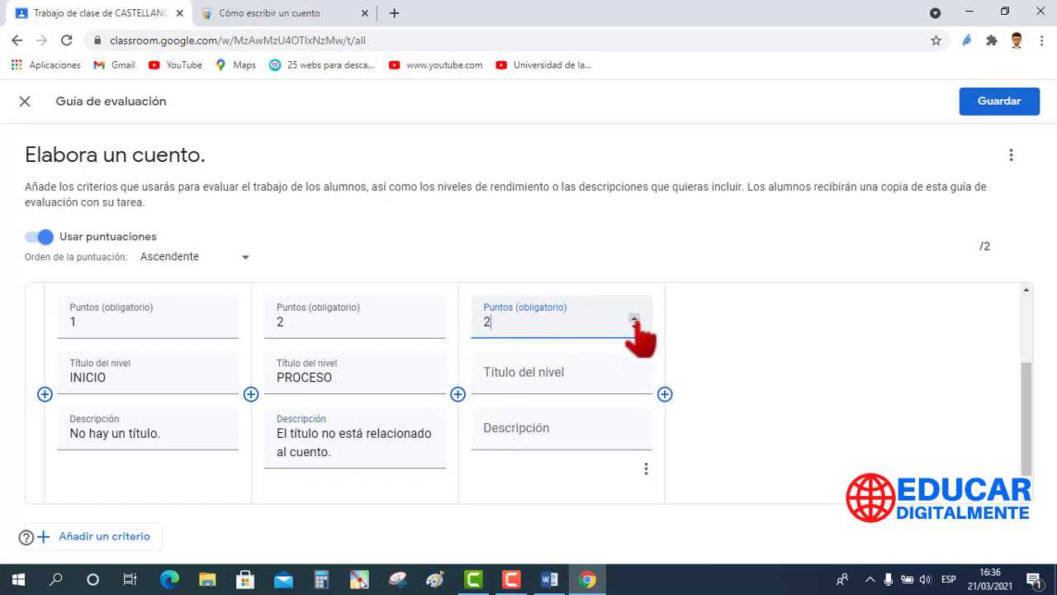
click(517, 383)
text(LOGRADO)
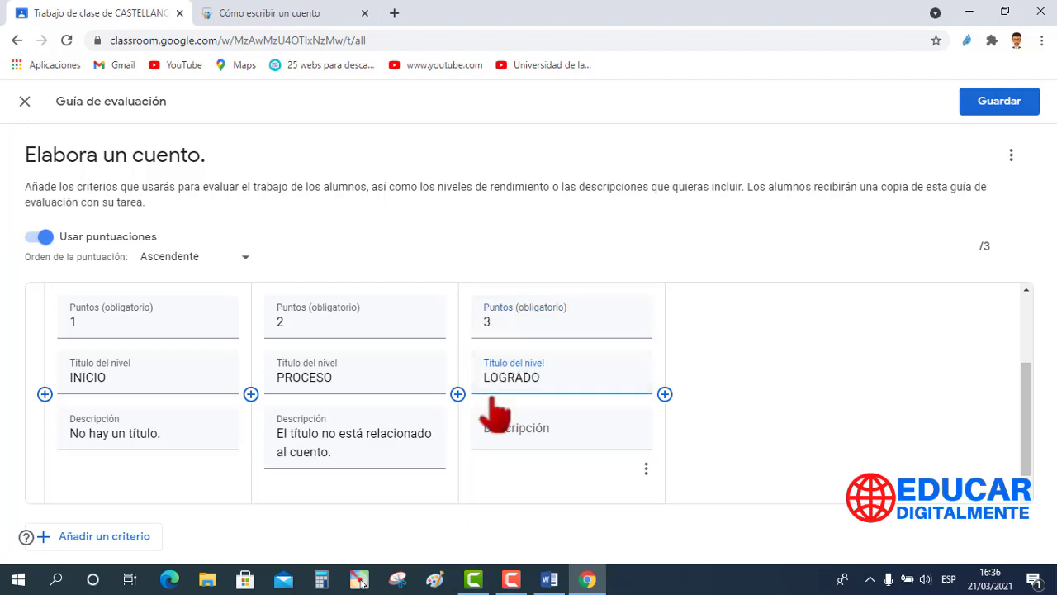
click(500, 435)
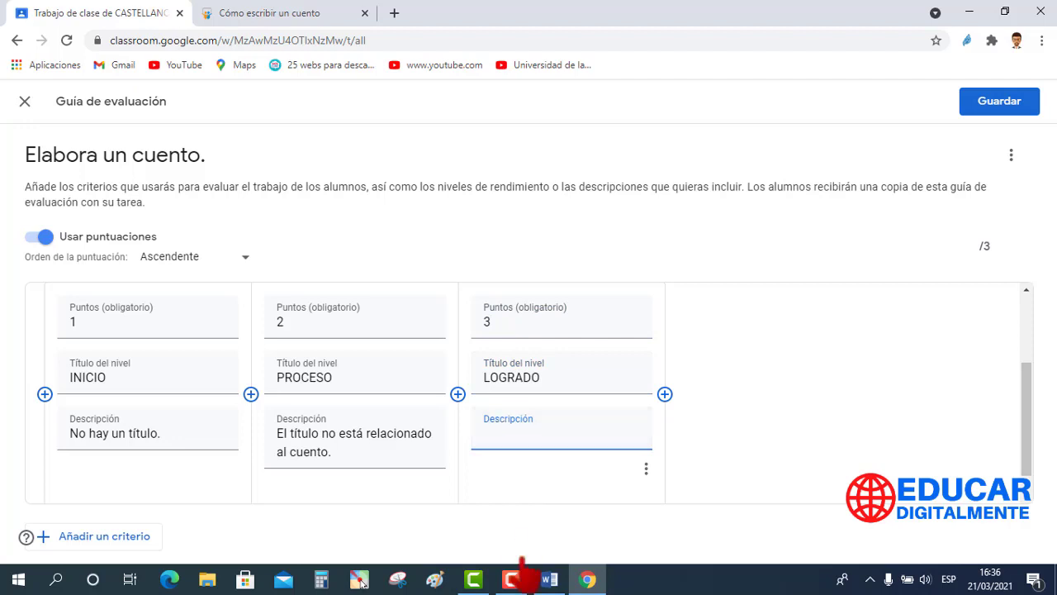
text(El título está relacionado al cuento.)
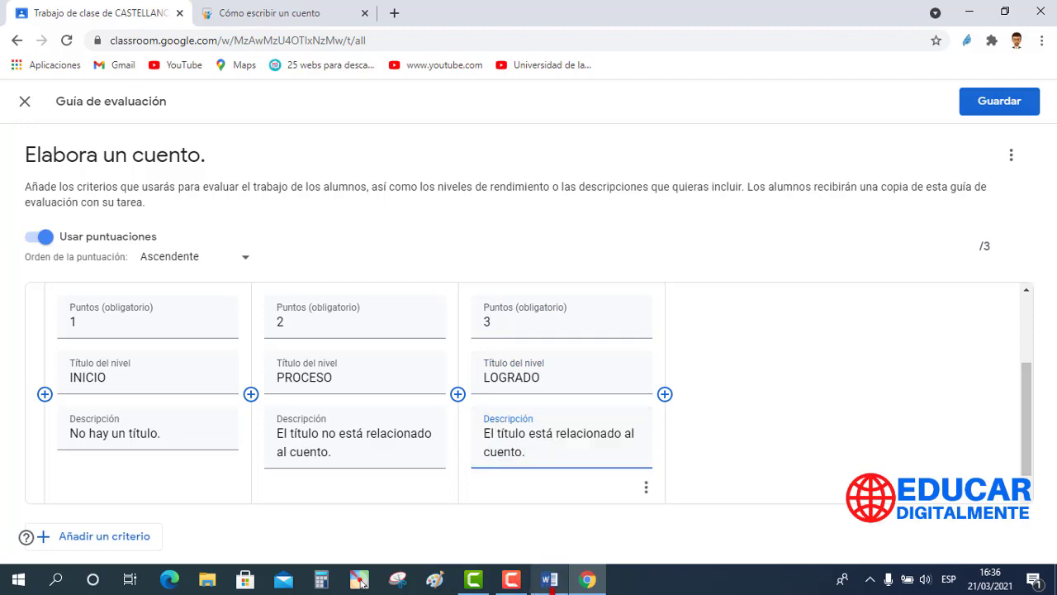
Step: Add a fourth level worth 4 points, titled DESTACADO and described as "El título es creativo y está relacionado al cuento."
click(664, 395)
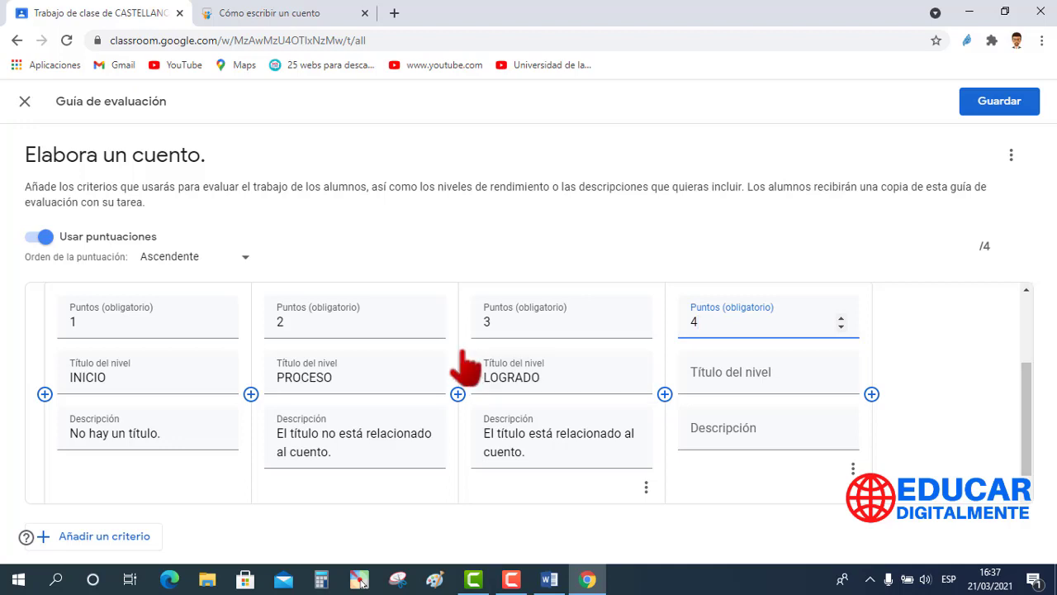
click(696, 382)
text(DESTACADO)
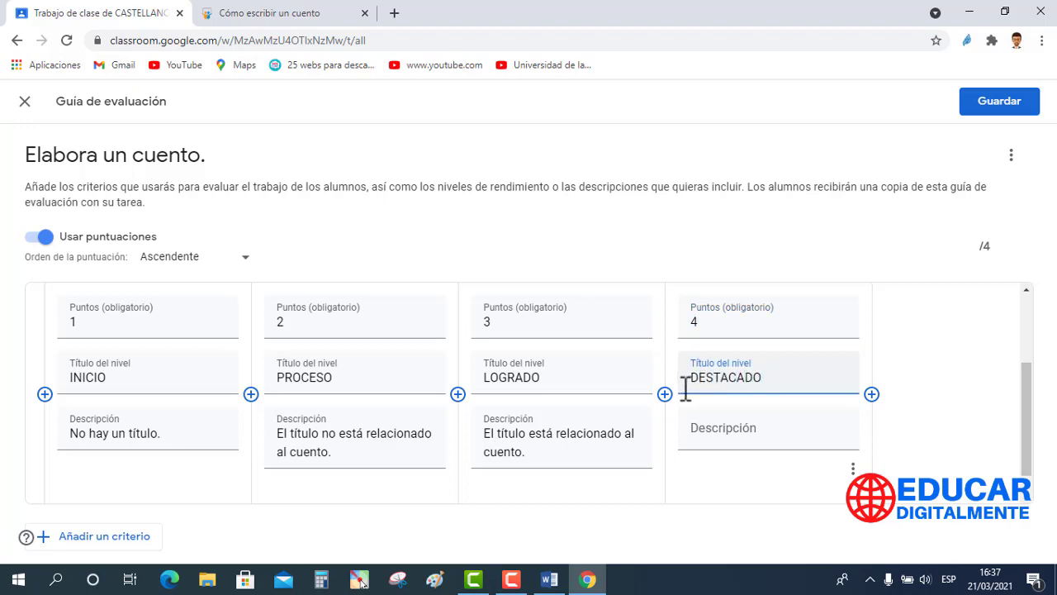
click(702, 436)
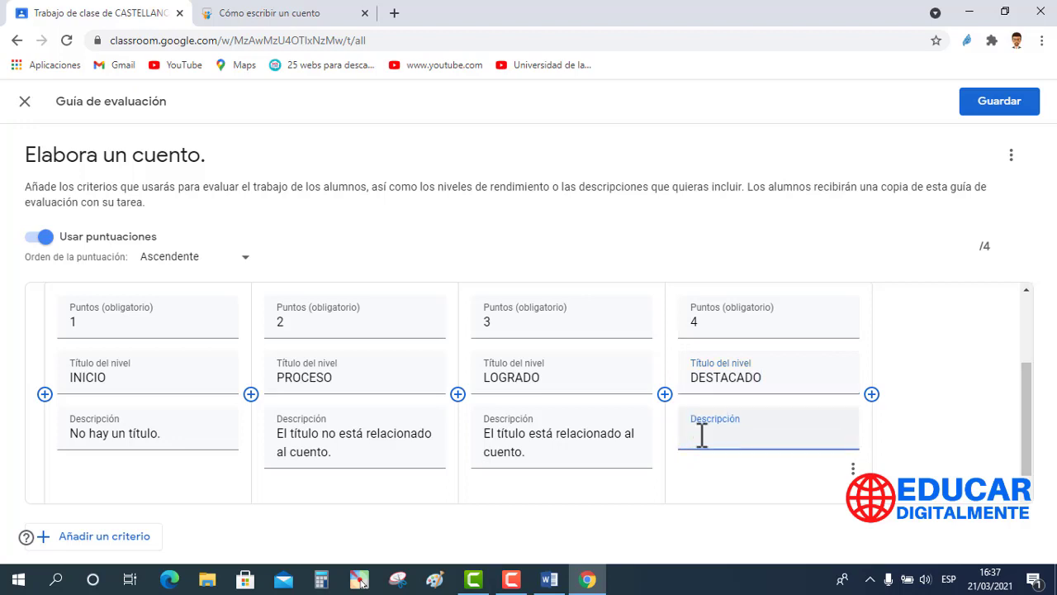
text(El título es creativo y está relacionado al cuento.)
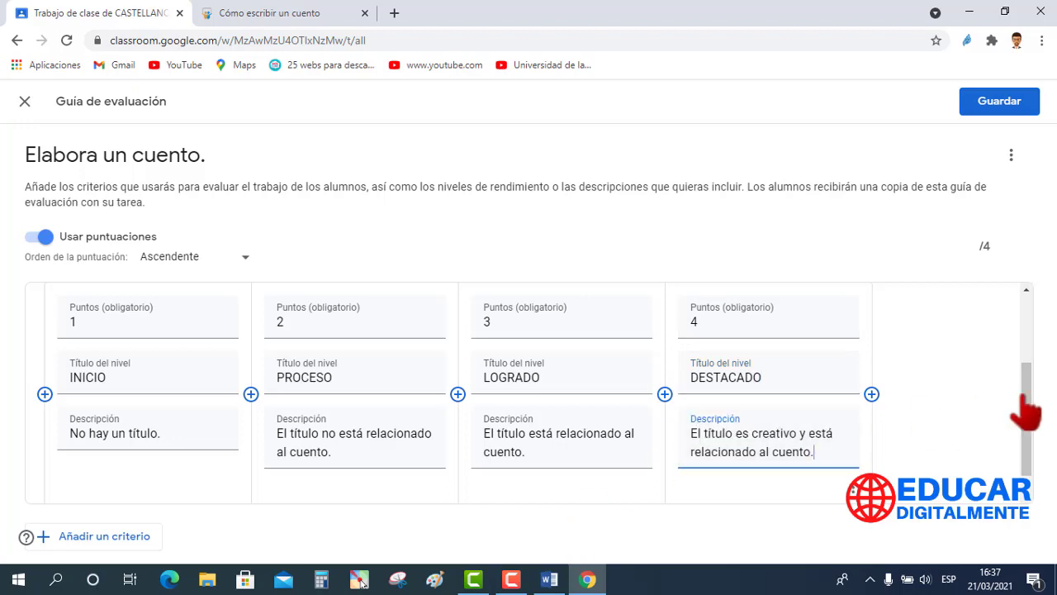
Step: Add a criterion ESTRUCTURA described as "La estructura en el cuento es muy importante para que se entienda el mensaje del cuento."
drag(1026, 406, 1027, 441)
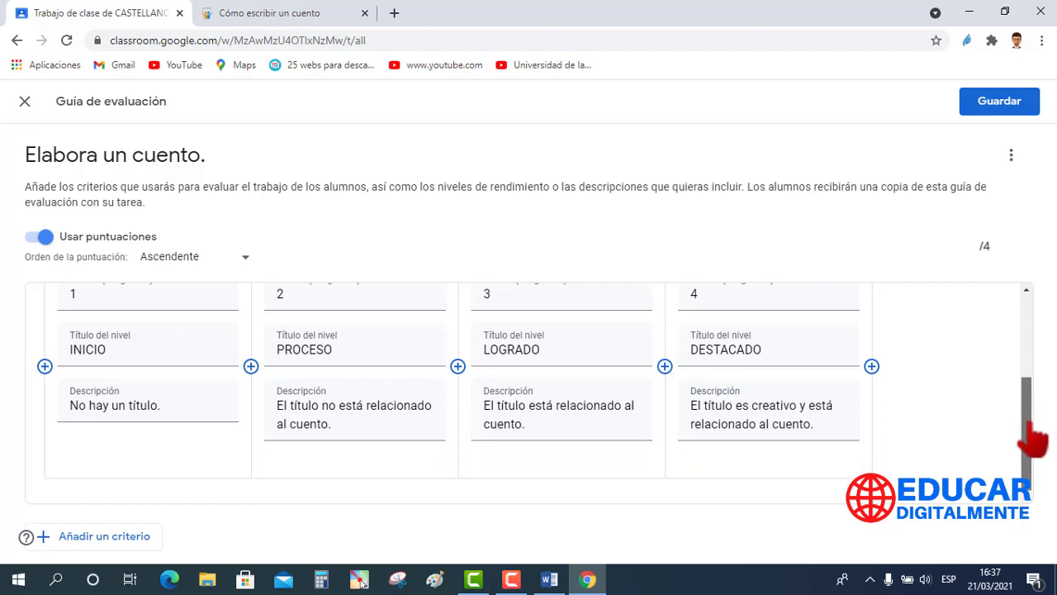
click(68, 541)
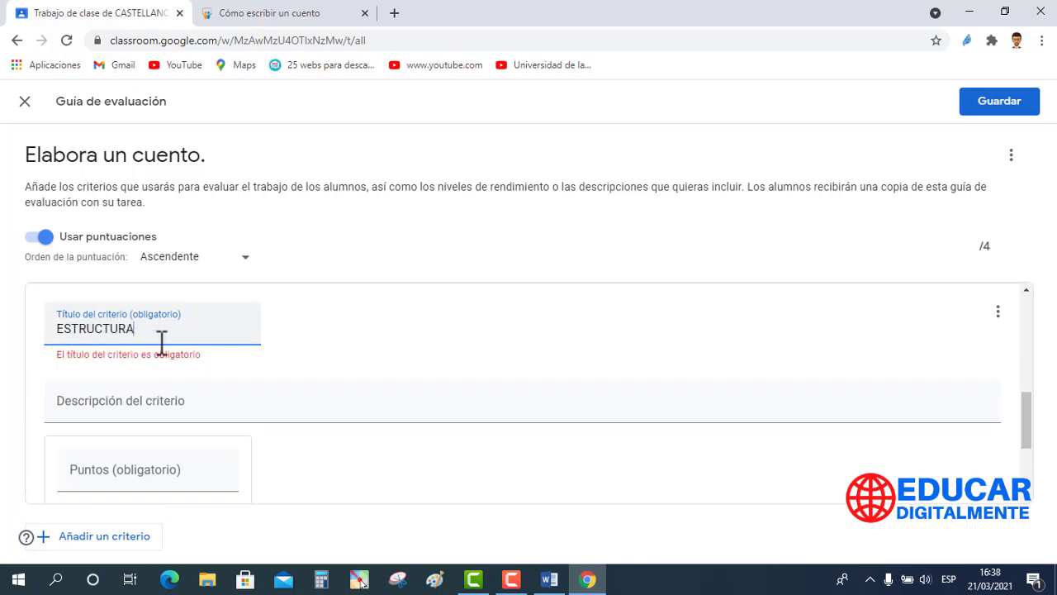
click(87, 405)
text(La estructura en el cuento es muy importante para que se entienda el mensaje del cuento.)
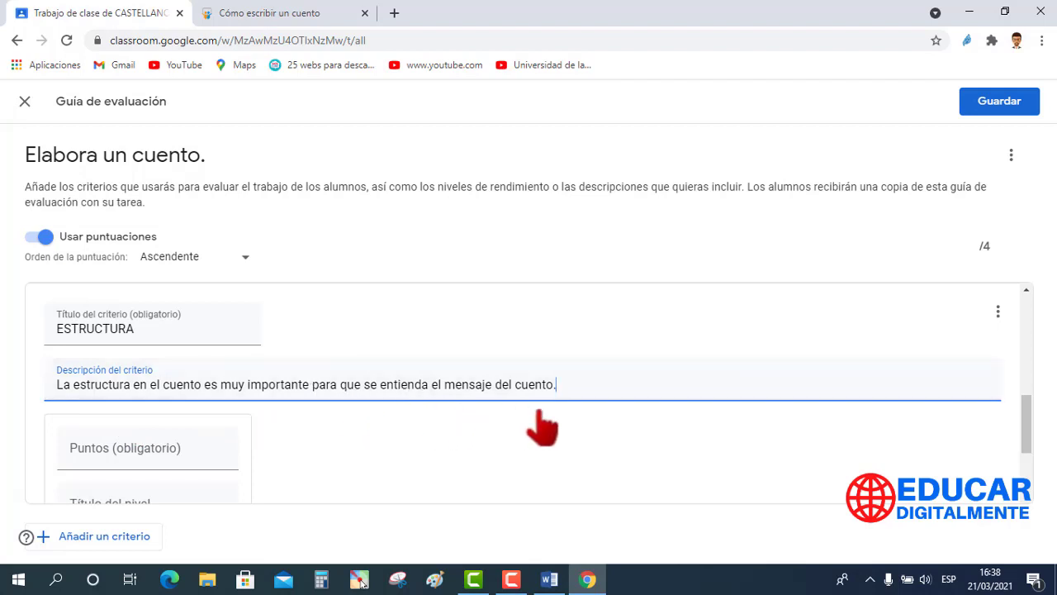
Step: Set the ESTRUCTURA criterion's first level to 1 point and add three more levels after it
scroll(1029, 460, down, 2)
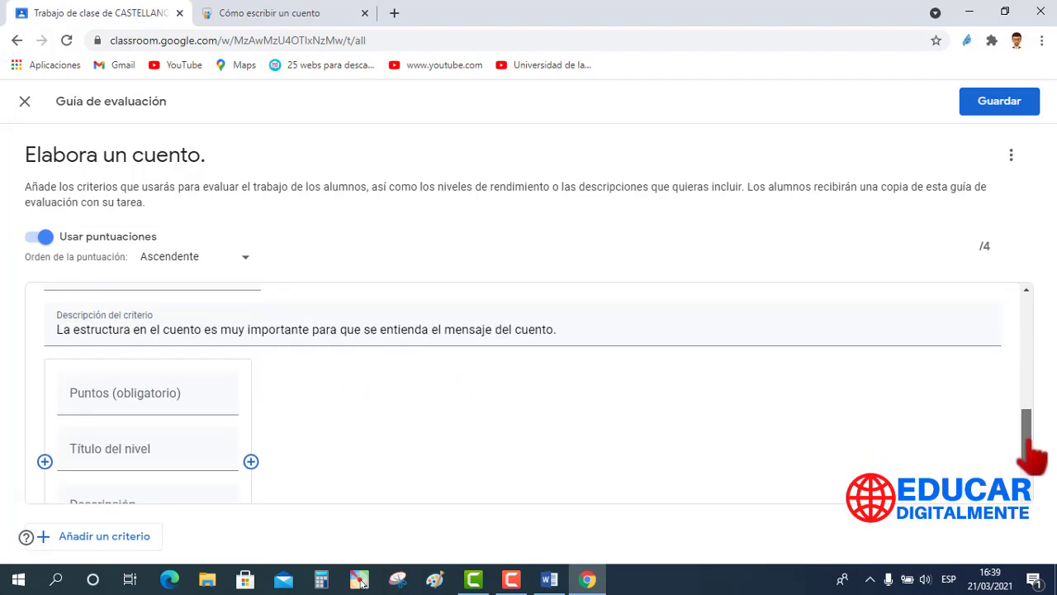
scroll(1029, 460, down, 1)
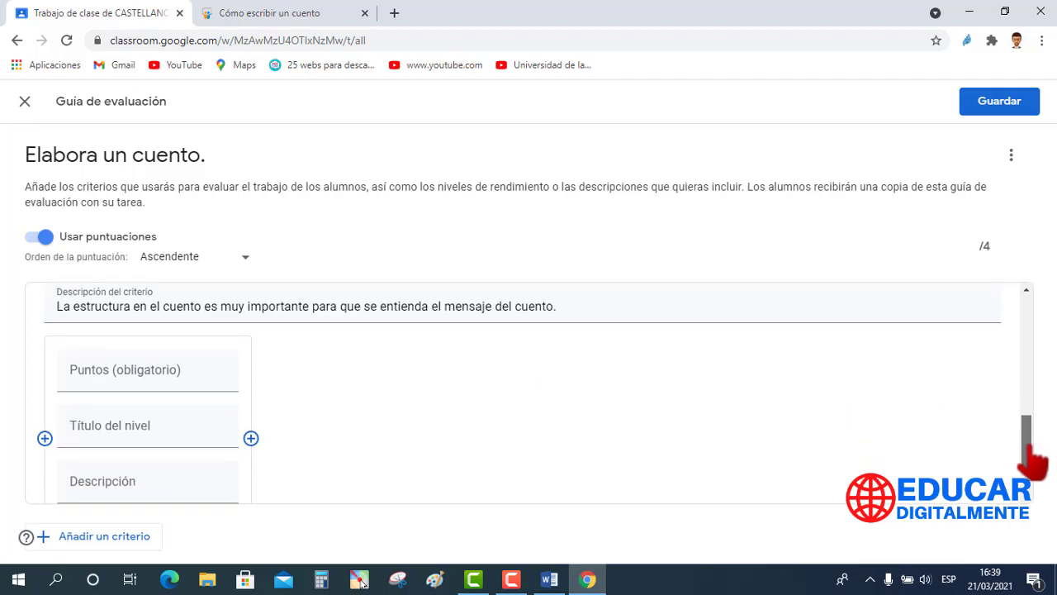
click(99, 372)
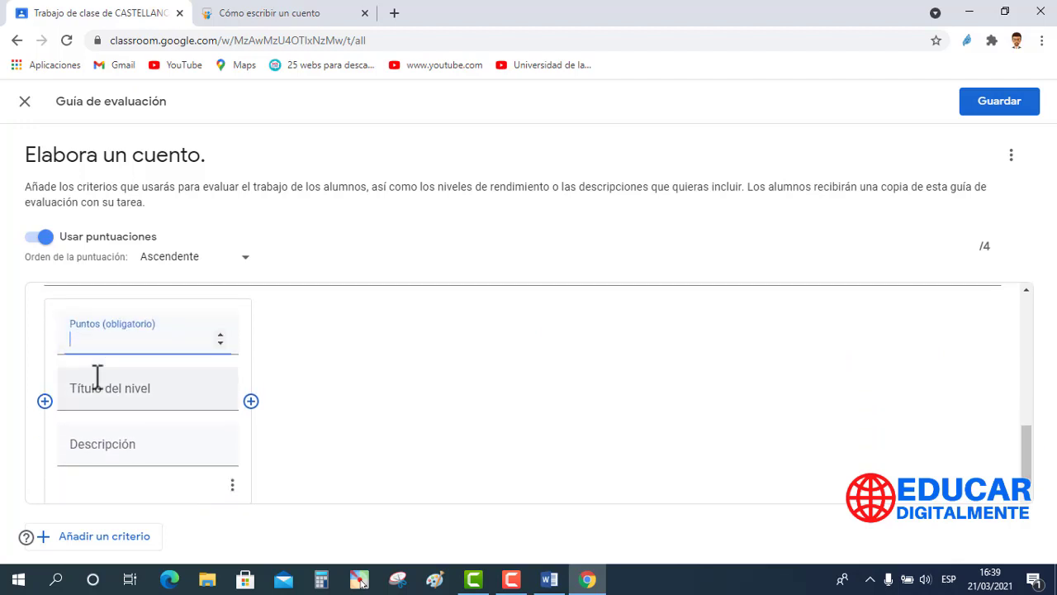
click(220, 334)
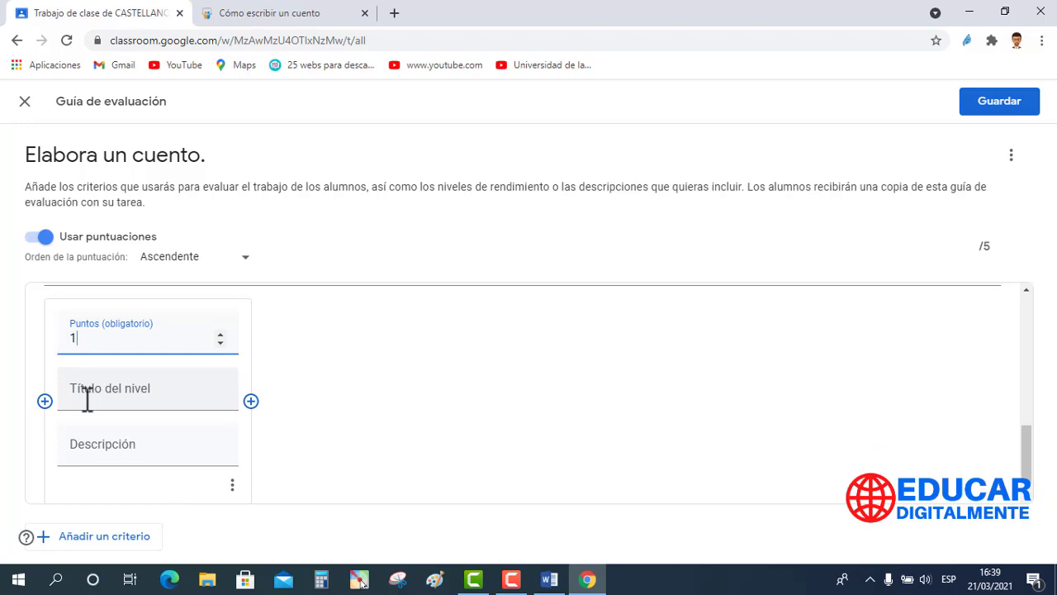
click(250, 401)
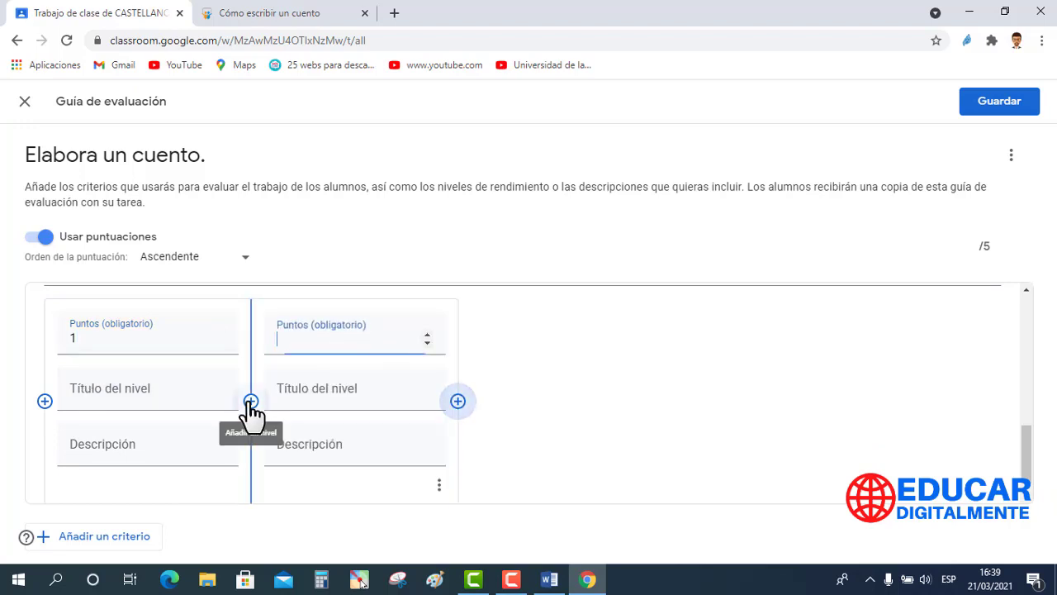
click(458, 403)
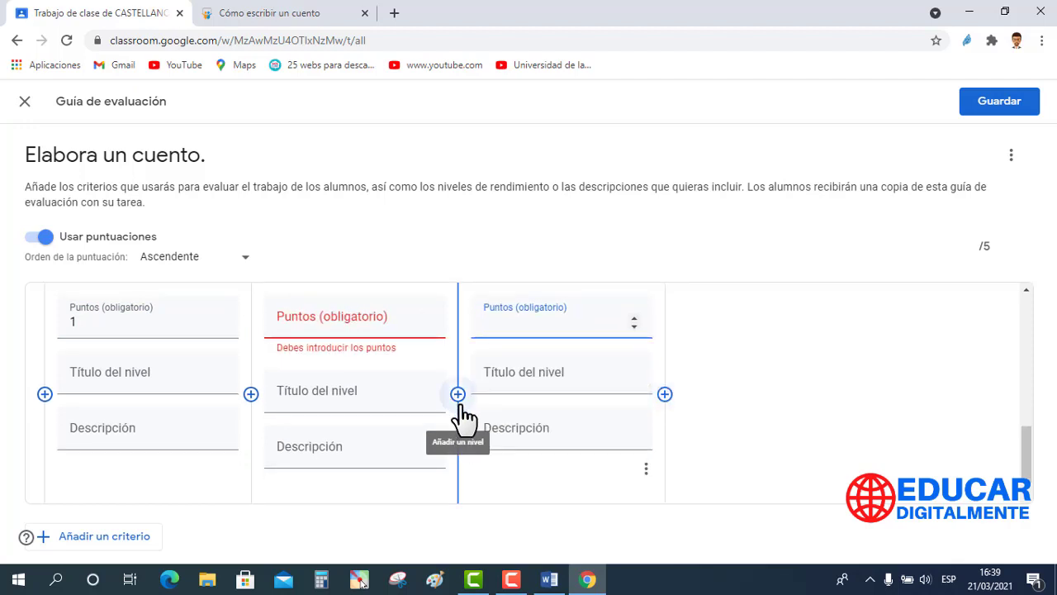
click(664, 396)
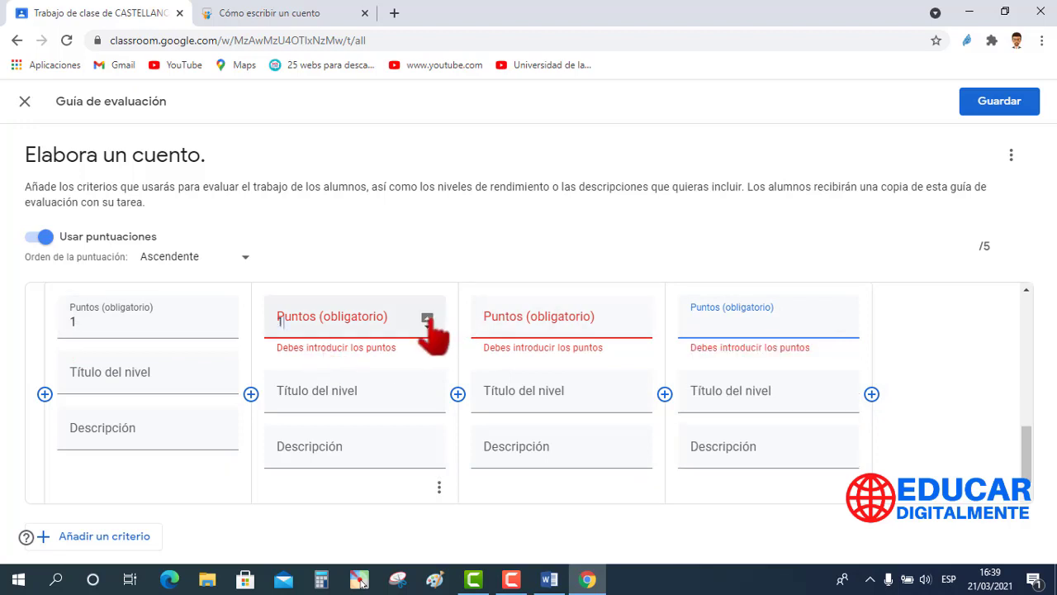
Step: Set the second, third and fourth levels of the ESTRUCTURA criterion to 2, 3 and 4 points
click(427, 318)
click(427, 318)
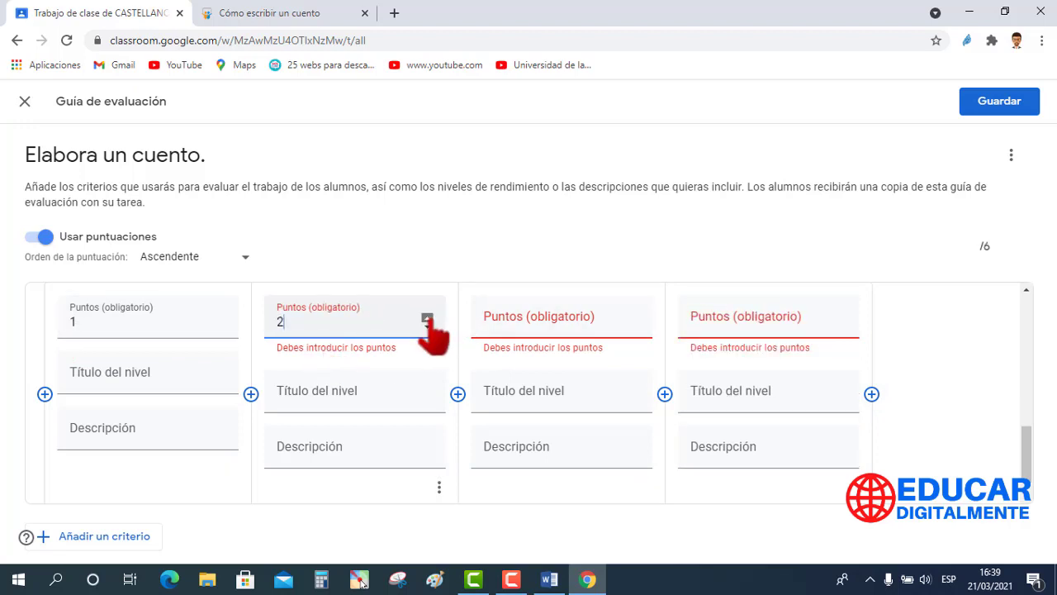
click(633, 318)
click(633, 318)
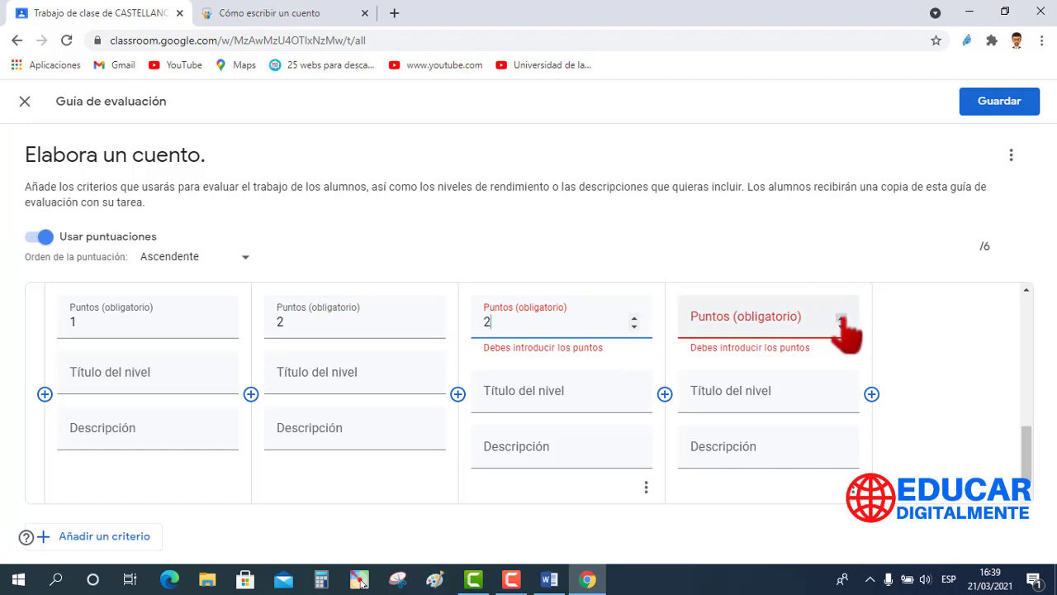
click(841, 318)
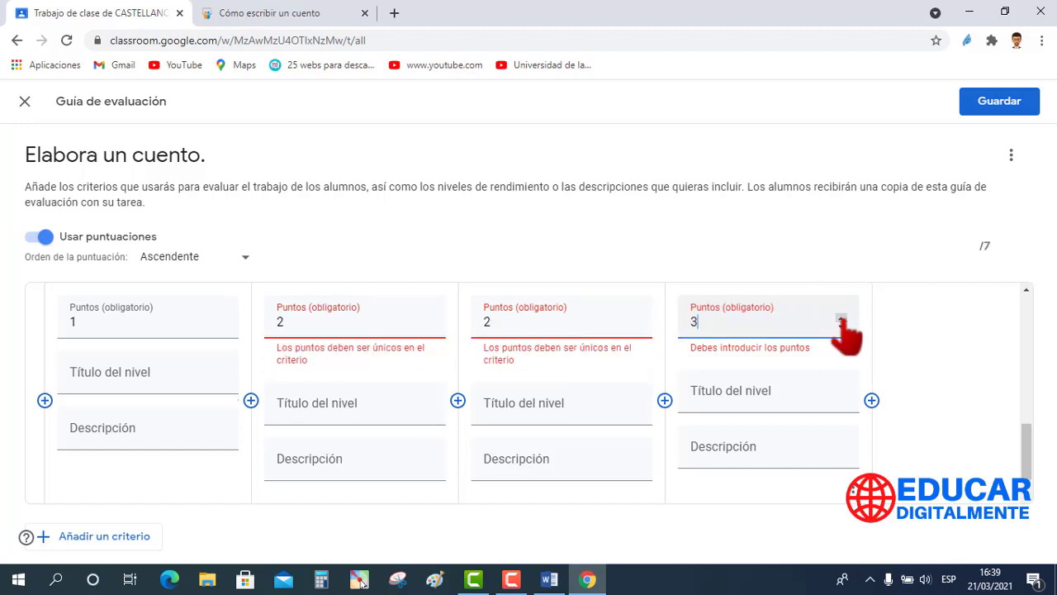
click(633, 318)
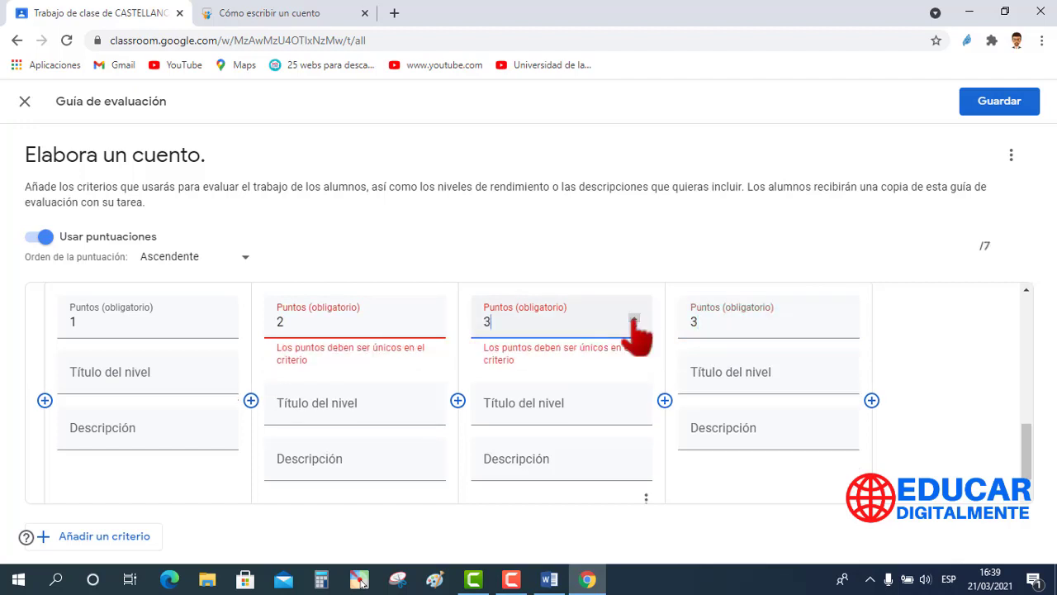
click(840, 318)
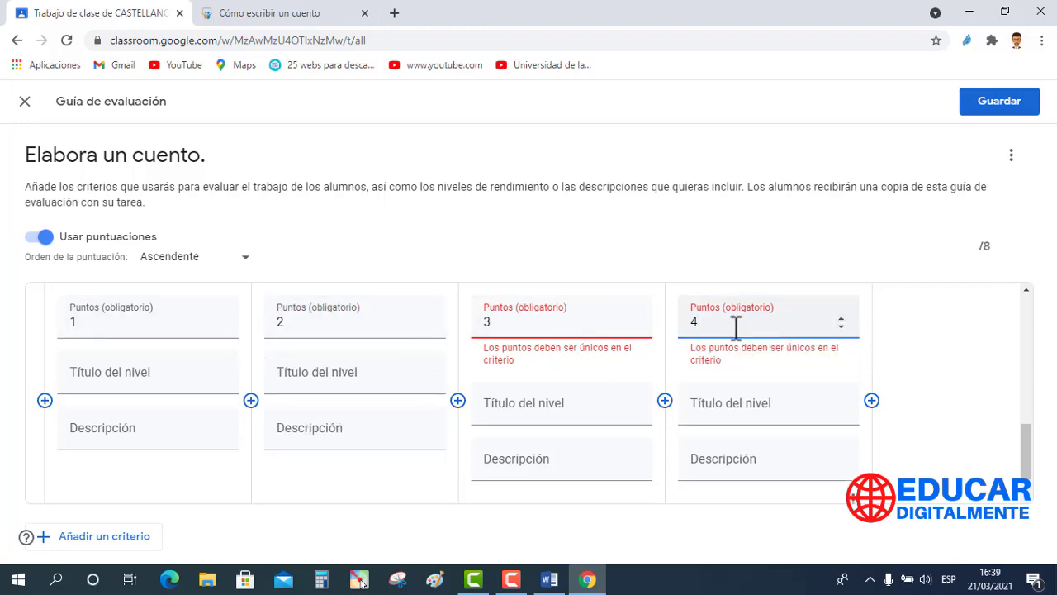
Step: Title the four ESTRUCTURA levels INICIO, PROCESO, LOGRADO and DESTACADO, in ascending order of points
click(139, 384)
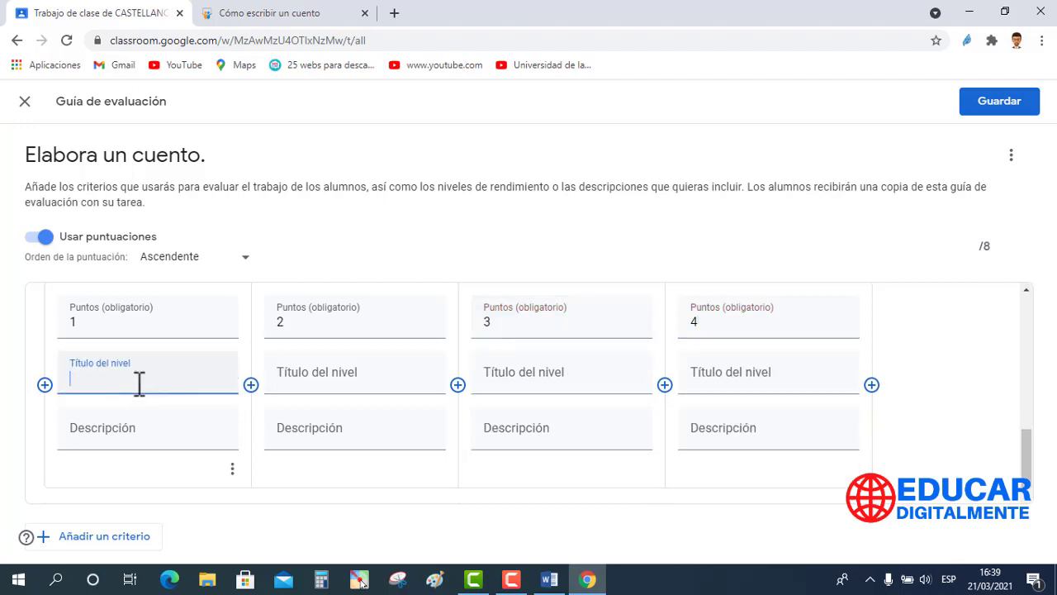
text(INICIO)
click(304, 381)
text(PROCESO)
click(521, 380)
text(LOGRADO)
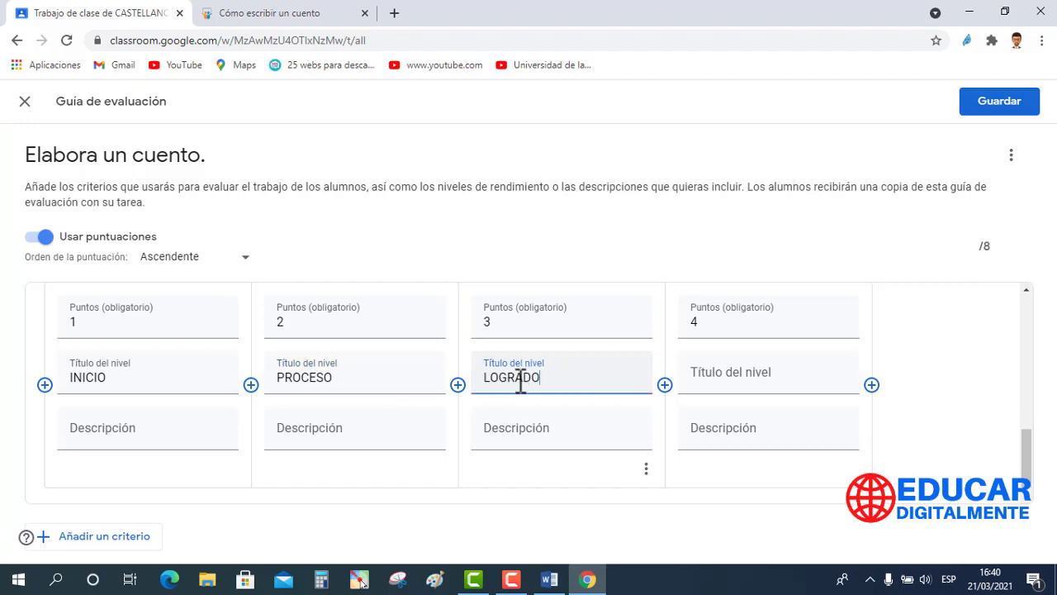
click(704, 380)
text(DESTACADO)
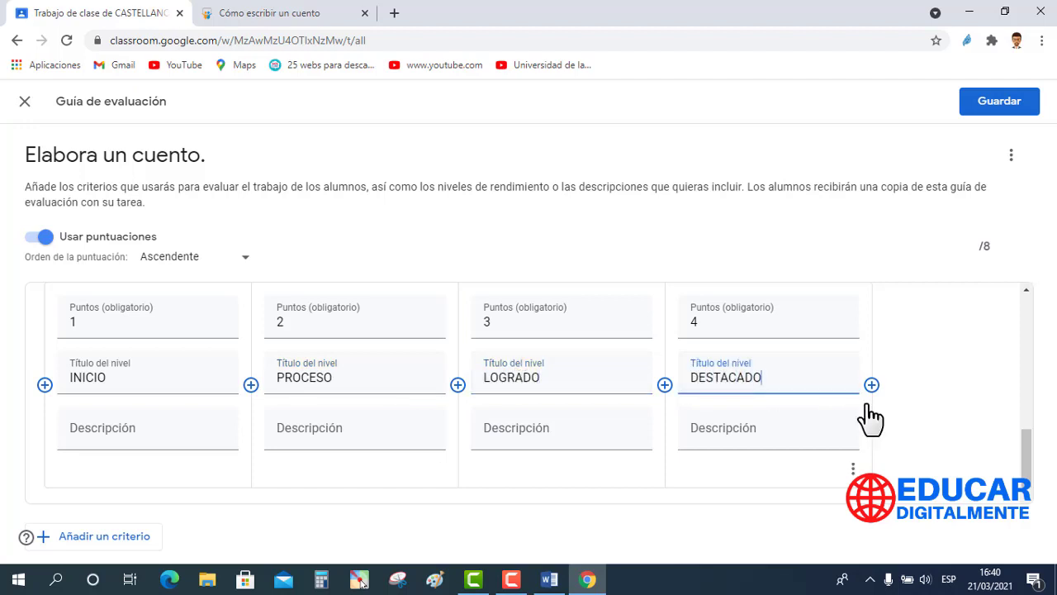
Step: Describe INICIO as "El cuento tiene inicio, desarrollo y desenlace pero no son claros y se desvía del tema o carece de uno o dos de los componentes."
scroll(1028, 454, down, 1)
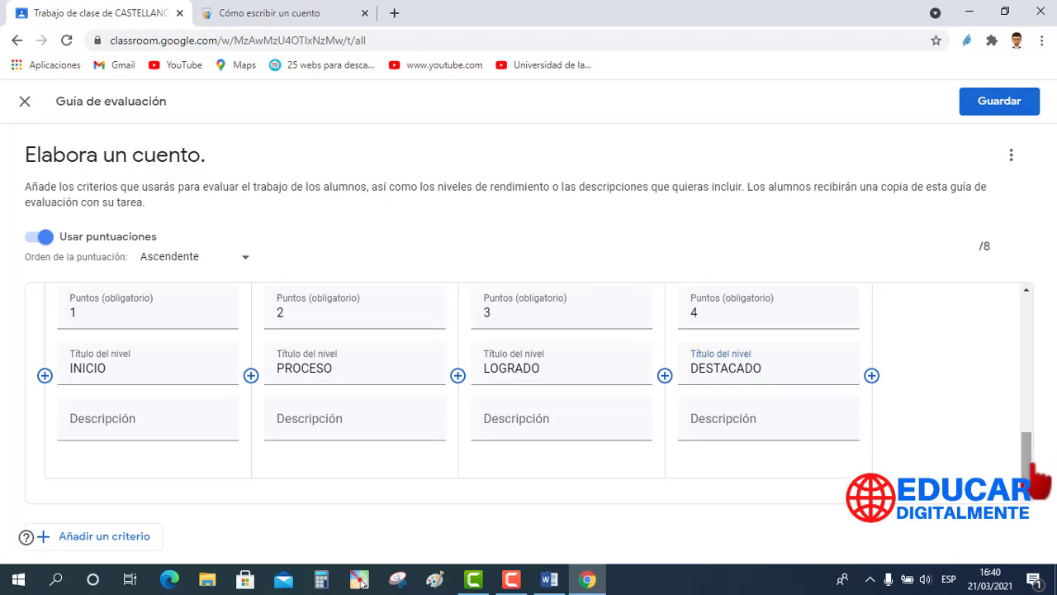
click(99, 421)
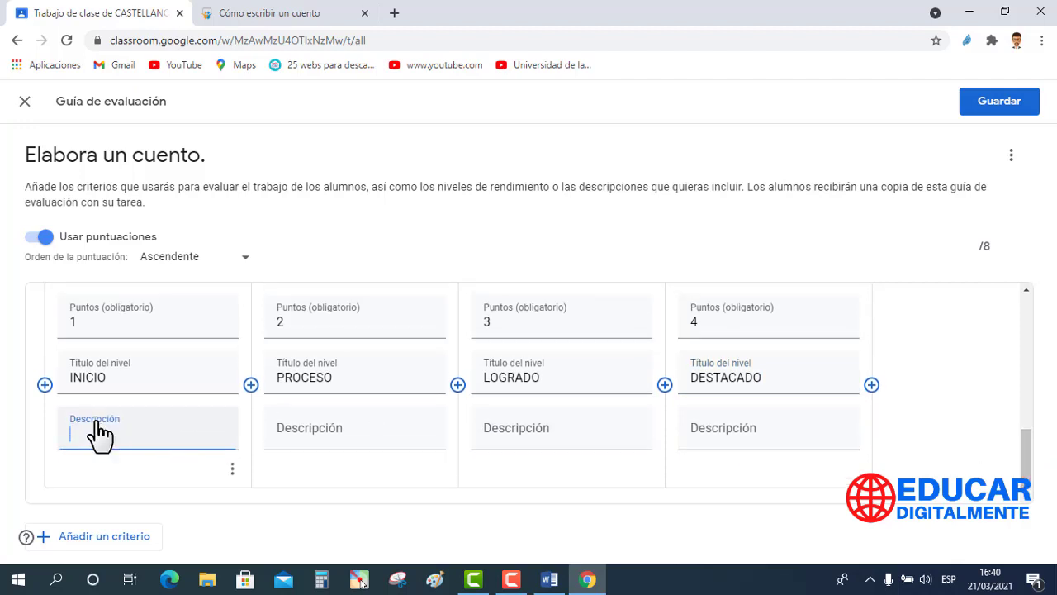
text(El cuento tiene inicio, desarrollo y desenlace pero no son claros y se desvía del tema o carece de uno o dos de los componentes.)
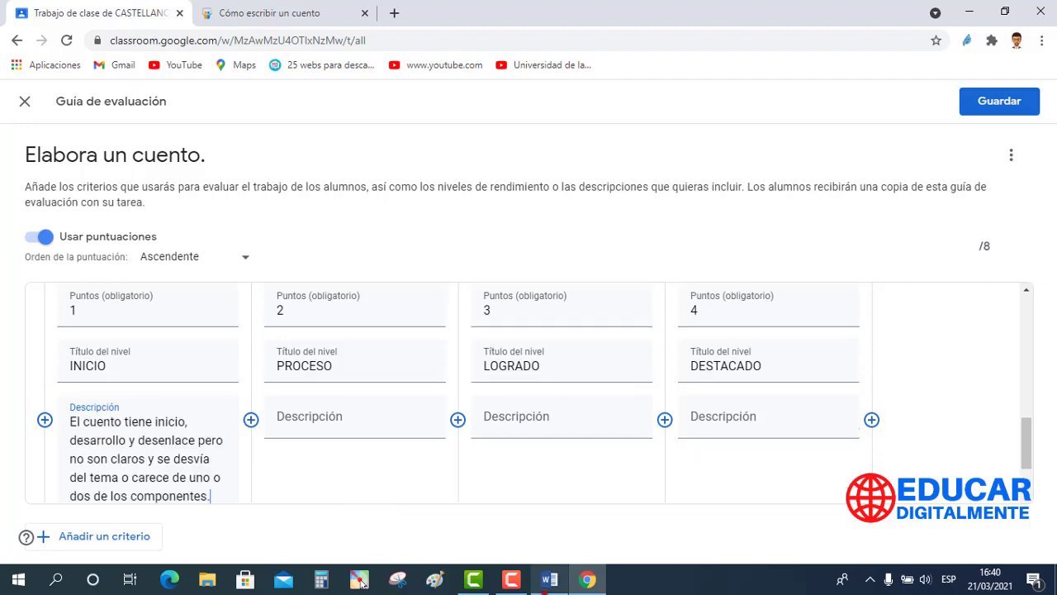
Step: Describe the PROCESO level as "El cuento tiene inicio, desarrollo y desenlace; pero no son claros y llega a desviarse del tema en algunas ocasiones."
click(315, 421)
text(El cuento tiene inicio, desarrollo y desenlace; pero no son claros y llega a desviarse del tema en algunas ocasiones.)
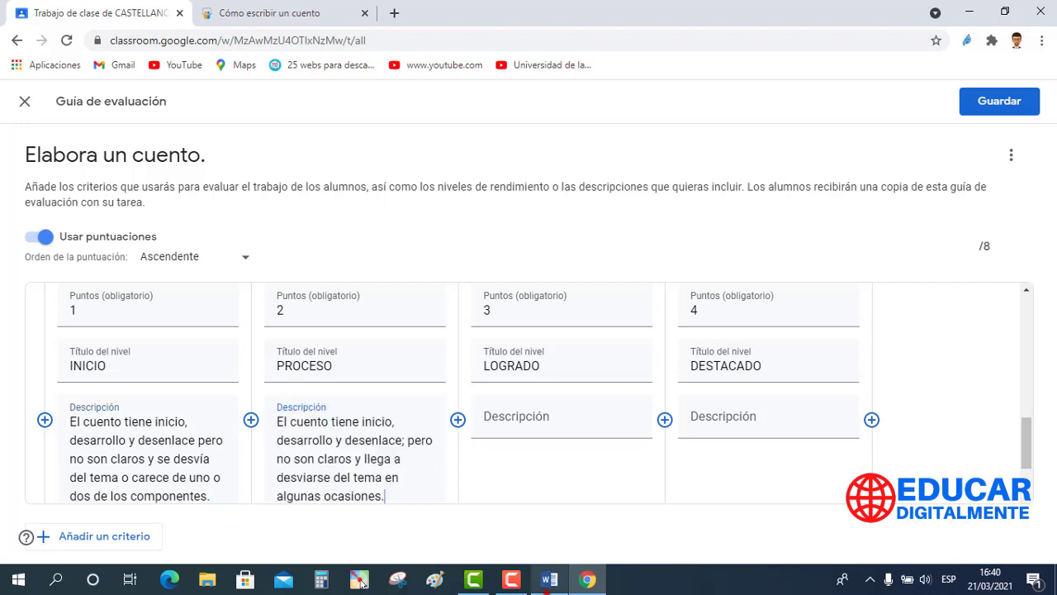
Step: Describe the LOGRADO level as "Aparecen las partes fundamentales como: inicio, desarrollo y desenlace, pero aparecen de forma desproporcionada."
click(507, 425)
text(Aparecen las partes fundamentales como: inicio, desarrollo y desenlace, pero aparecen de forma desproporcionada.)
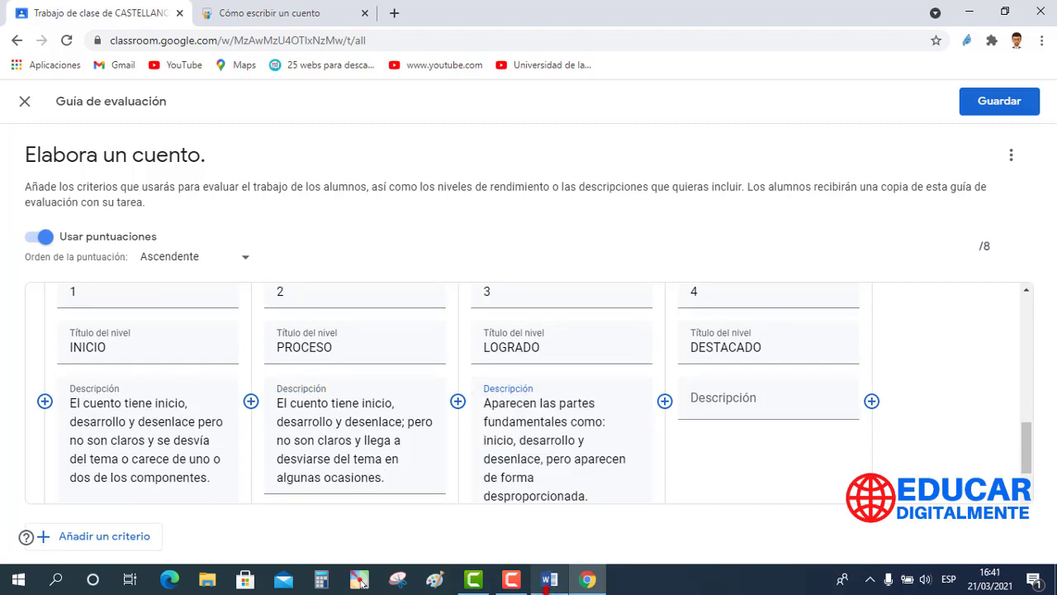
Step: Describe the DESTACADO level as "Respeta las normas formales propias del cuento: inicio, desarrollo y desenlace, elementos que son abordados con claridad."
click(708, 406)
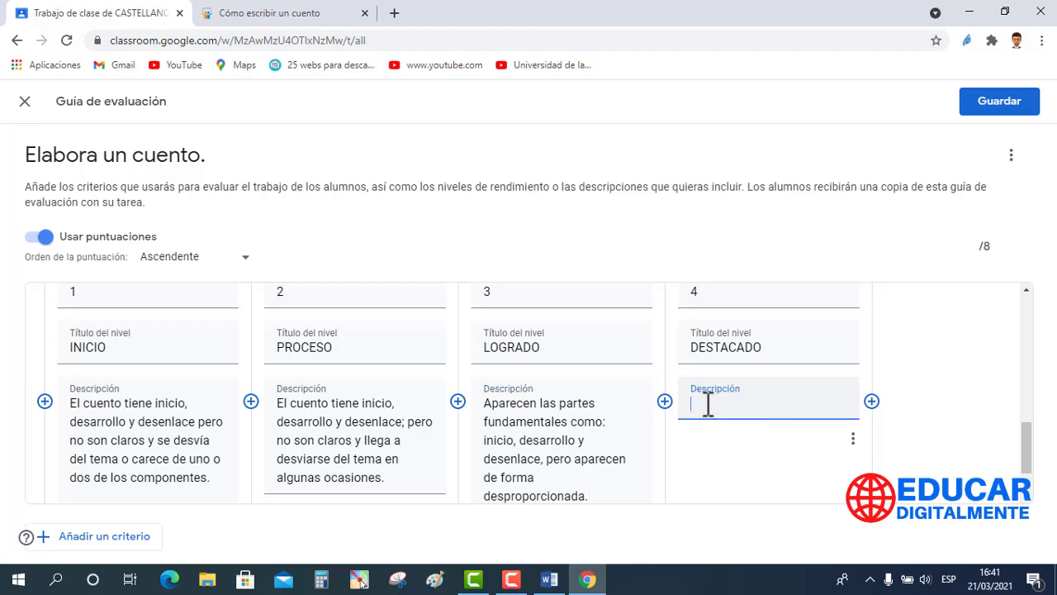
text(Respeta las normas formales propias del cuento: inicio, desarrollo y desenlace, elementos que son abordados con claridad.)
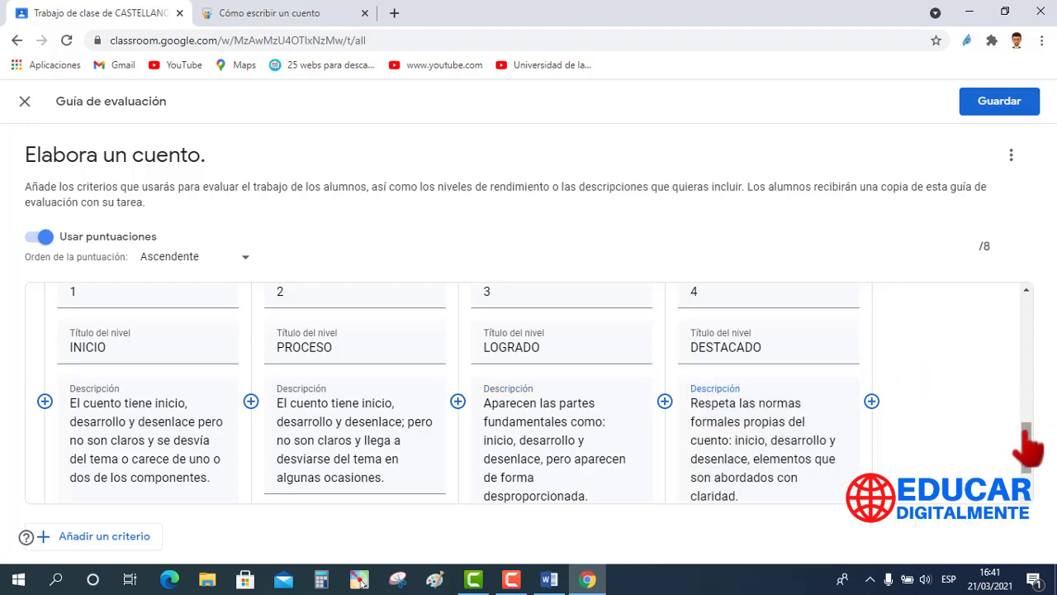
Step: Add a criterion CREATIVIDAD described as "La creatividad es muy necesario en el cuento para que la historia sea muy interesante para los lectores."
drag(1025, 432, 1034, 467)
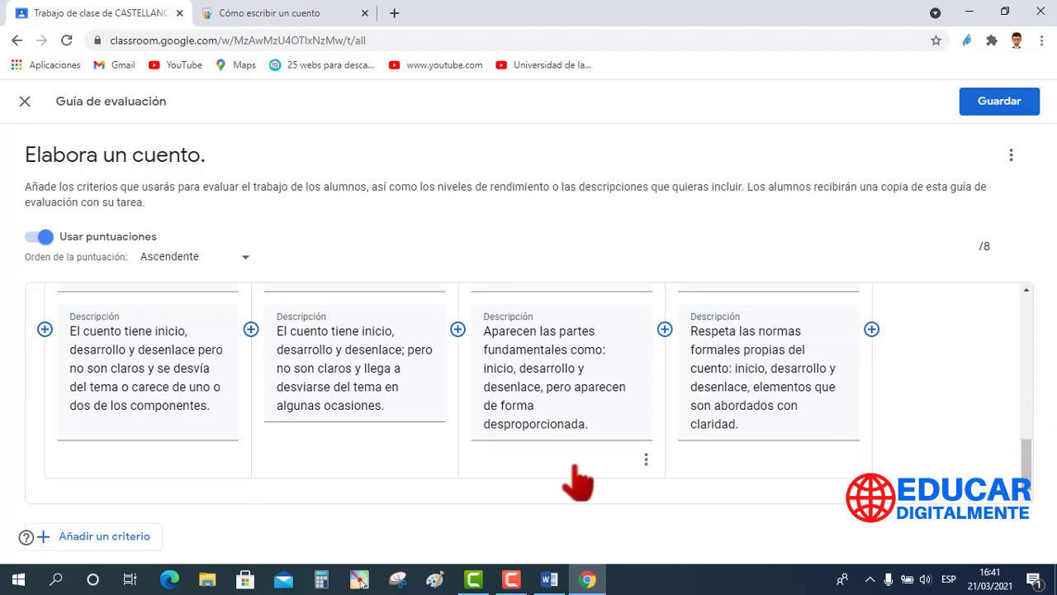
click(92, 543)
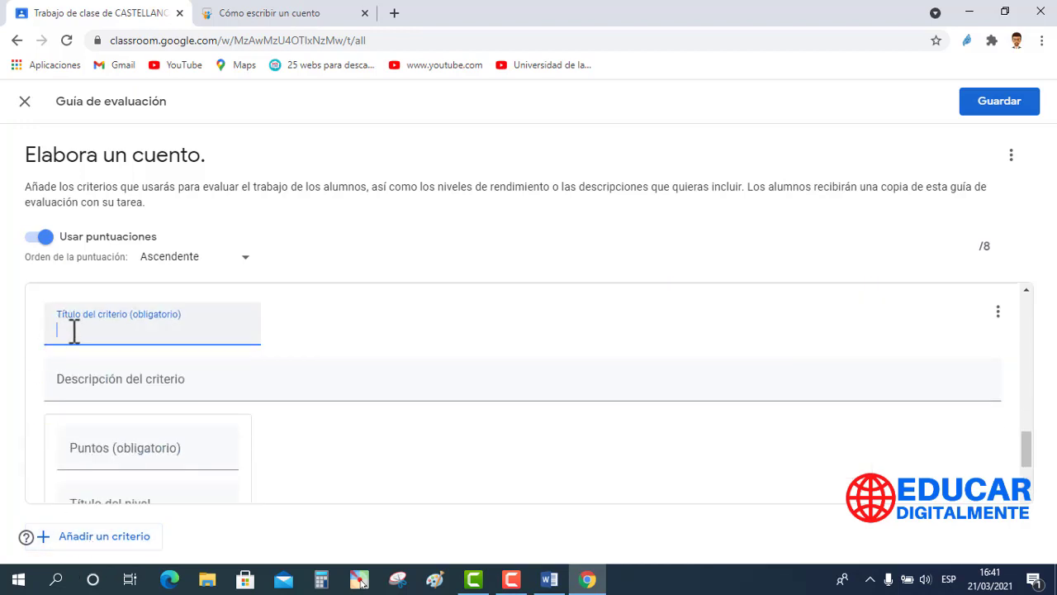
text(CREATIVIDAD)
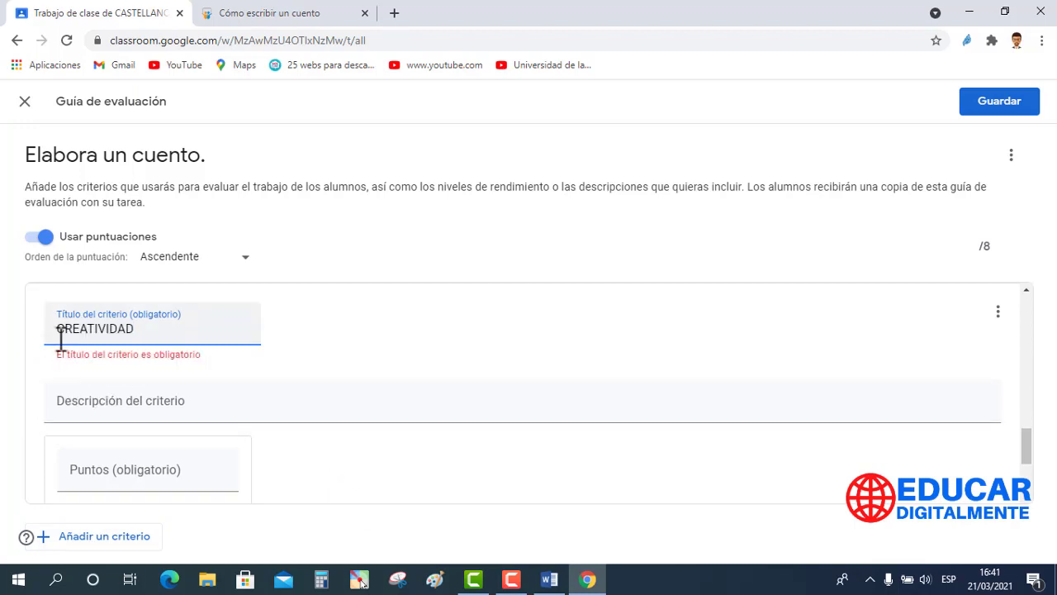
click(80, 401)
text(La creatividad es muy necesario en el cuento para que la historia sea muy interesante para los lectores.)
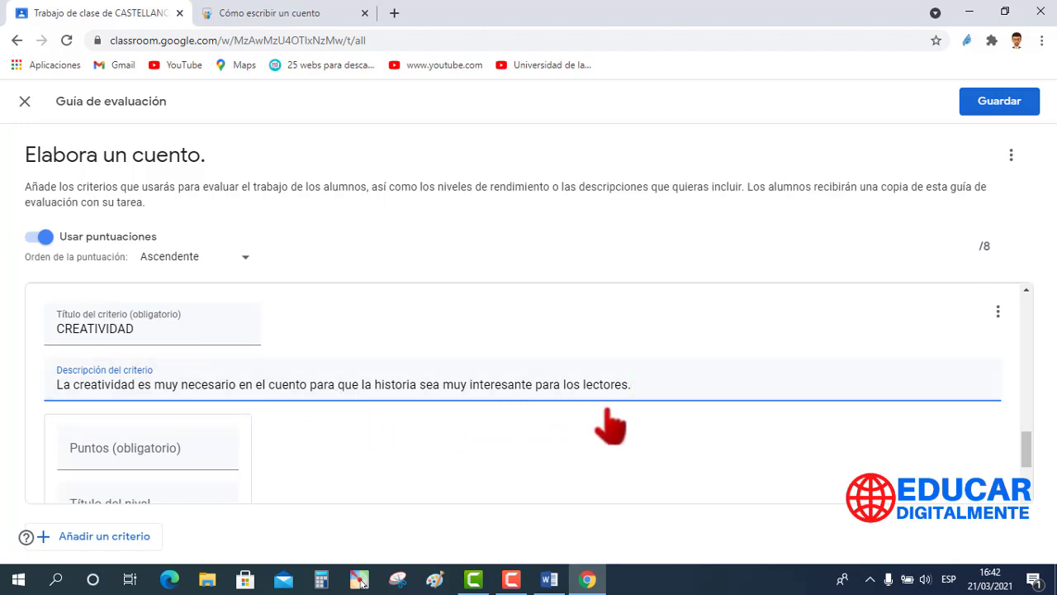
Step: Give the CREATIVIDAD criterion four levels worth 1, 2, 3 and 4 points
scroll(1024, 479, down, 2)
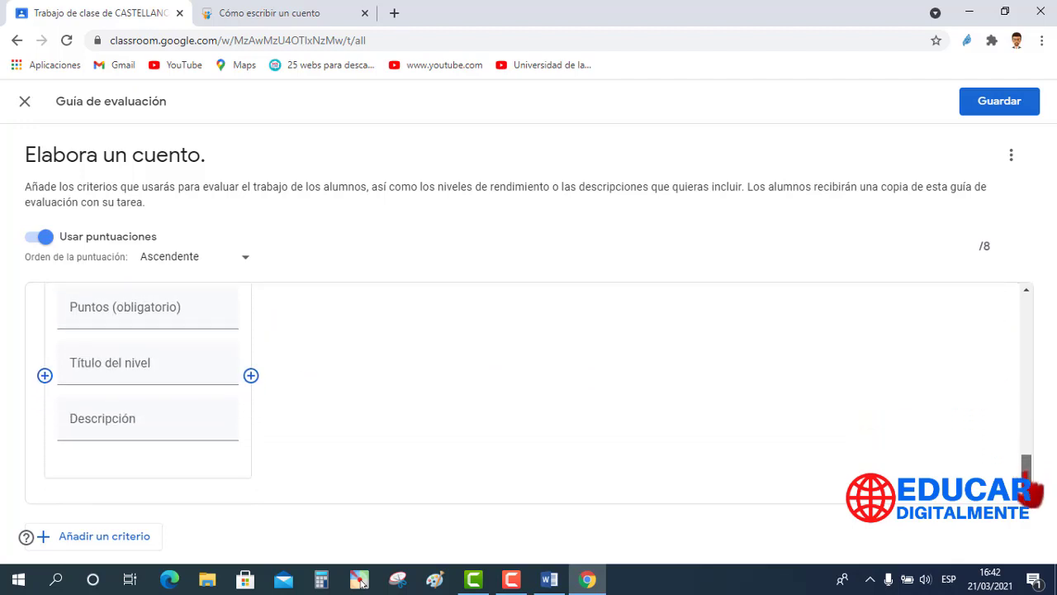
click(225, 327)
text(1)
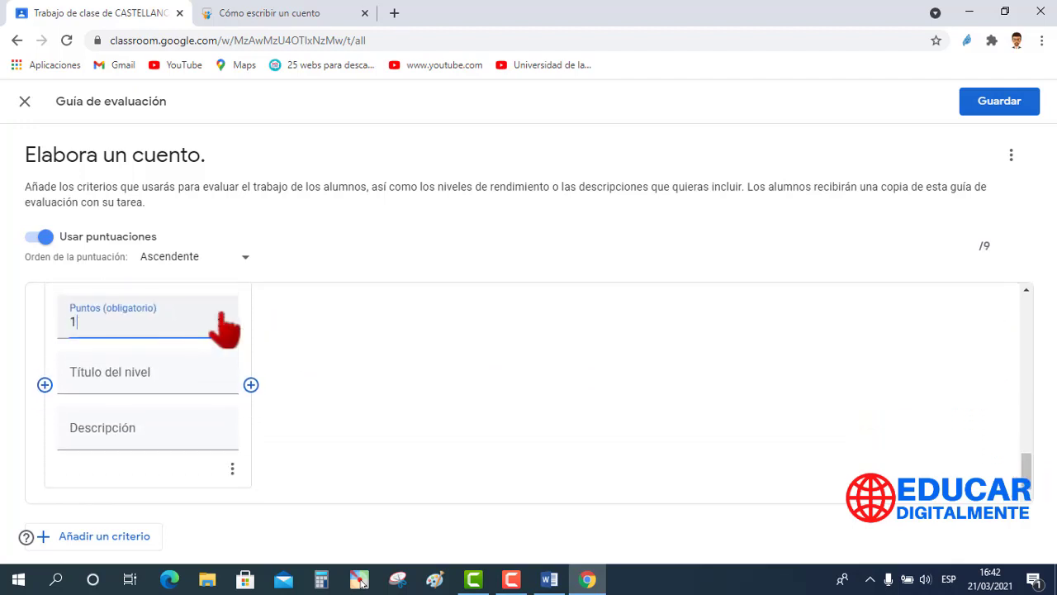
click(251, 386)
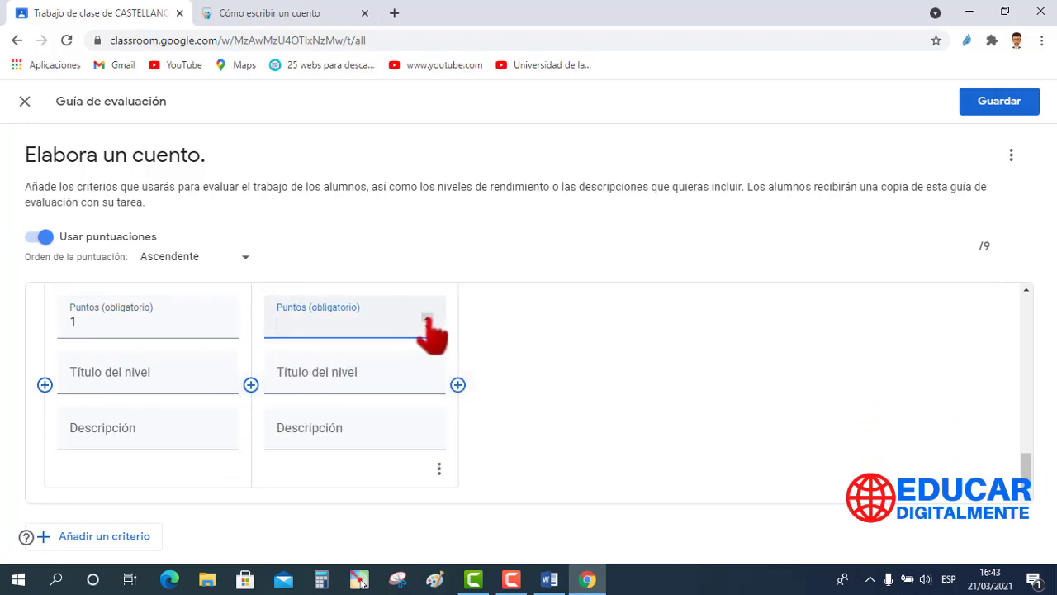
click(427, 319)
click(427, 319)
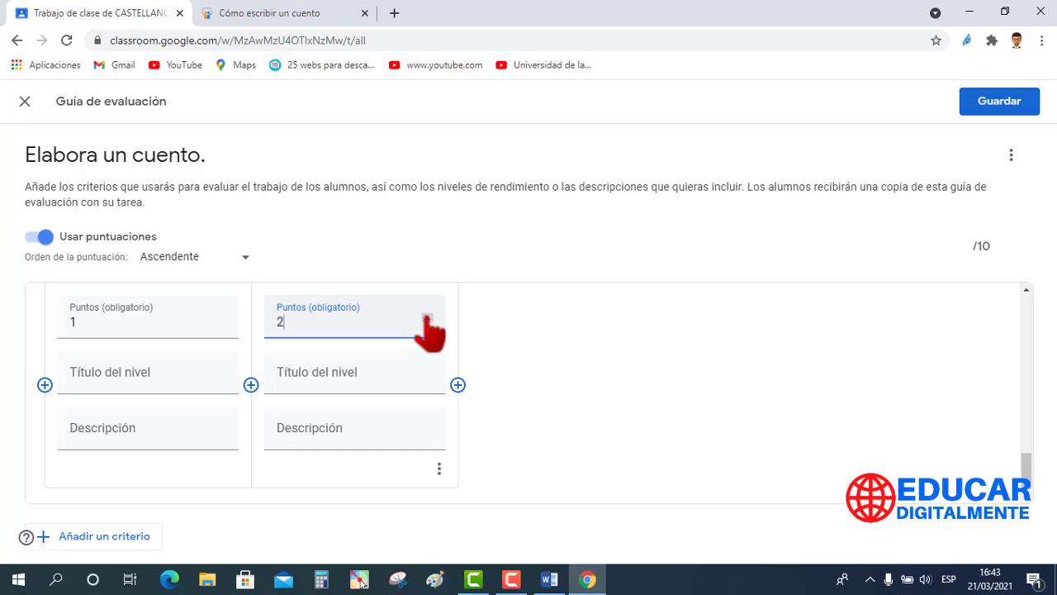
click(458, 385)
click(567, 316)
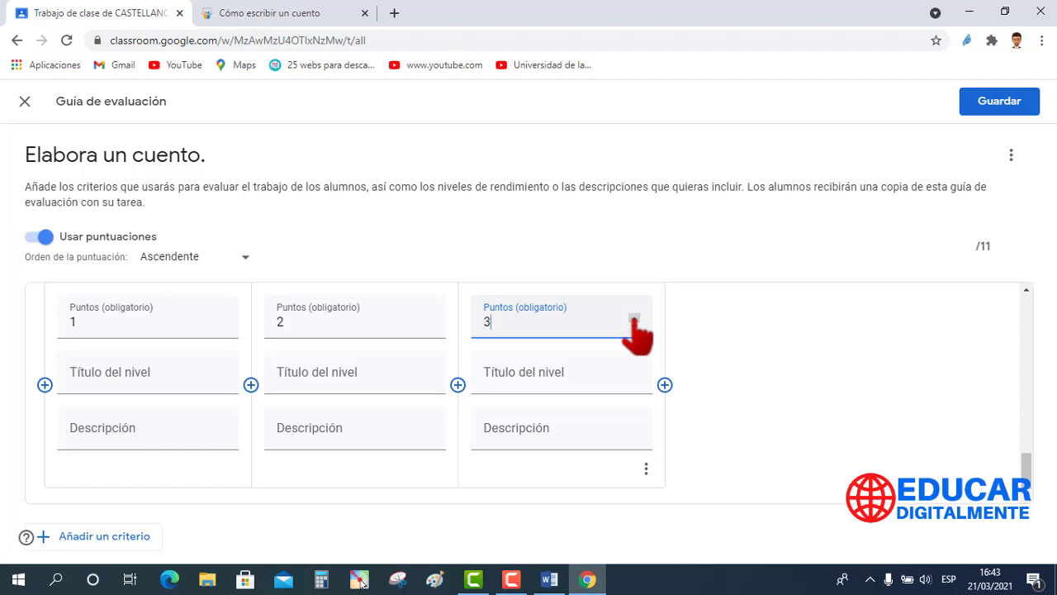
click(665, 385)
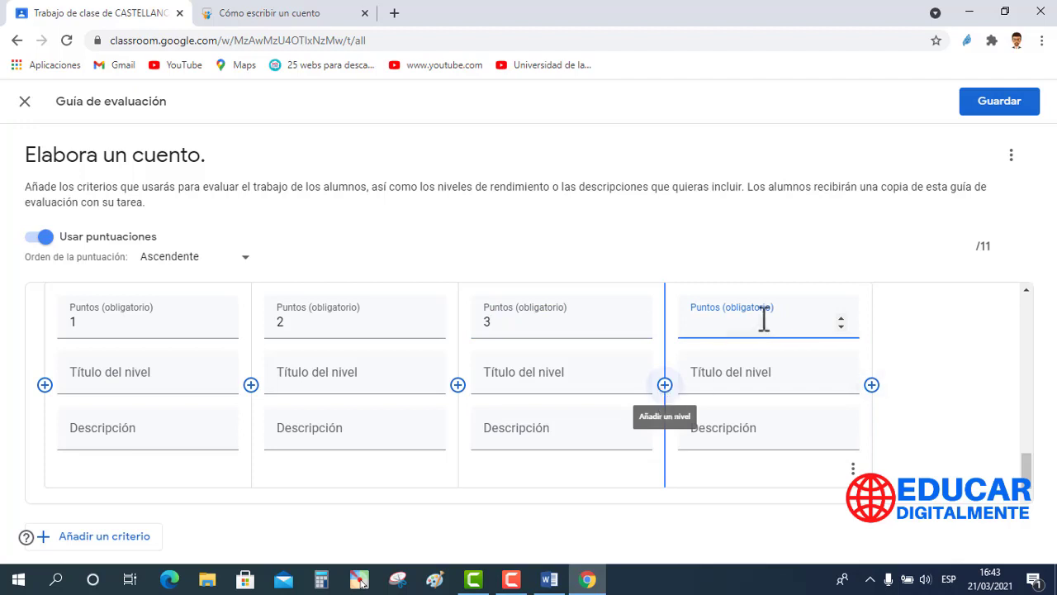
click(841, 319)
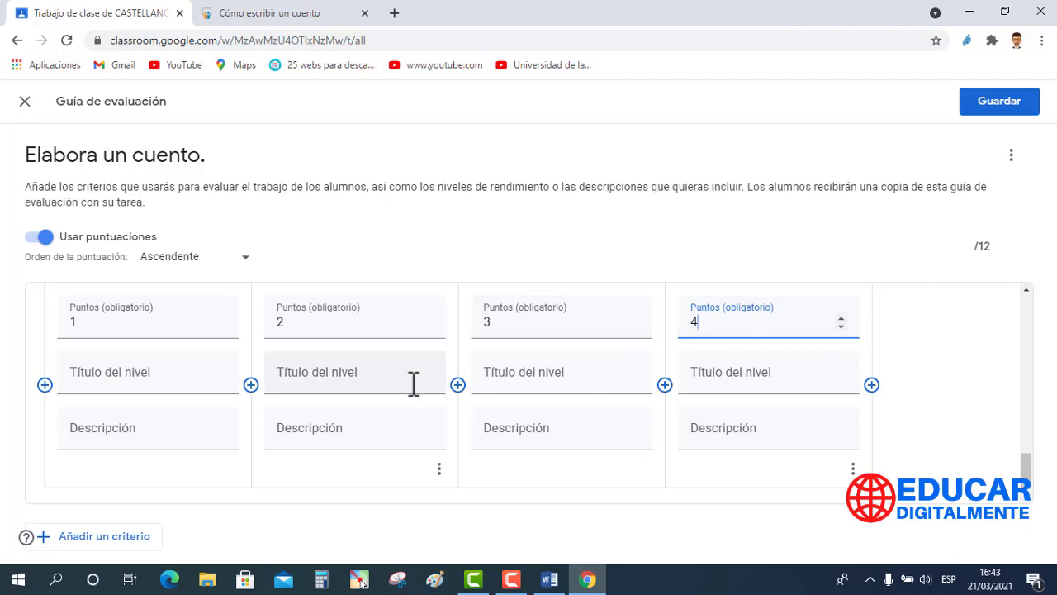
Step: Title the four CREATIVIDAD levels INICIO, PROCESO, LOGRADO and DESTACADO, in ascending order of points
click(89, 379)
text(INICIO)
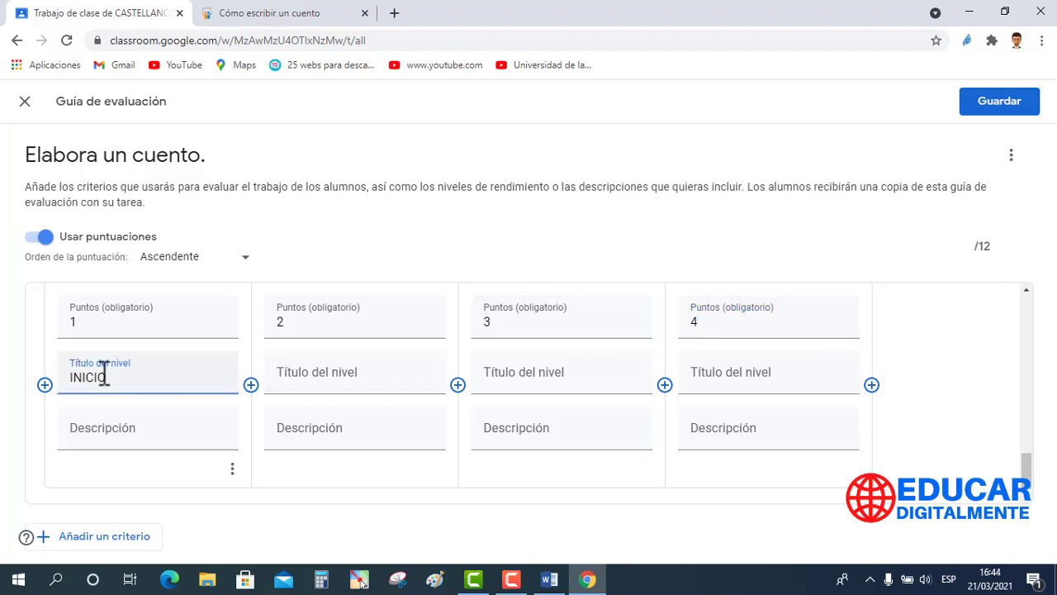
click(290, 368)
text(PROCESO)
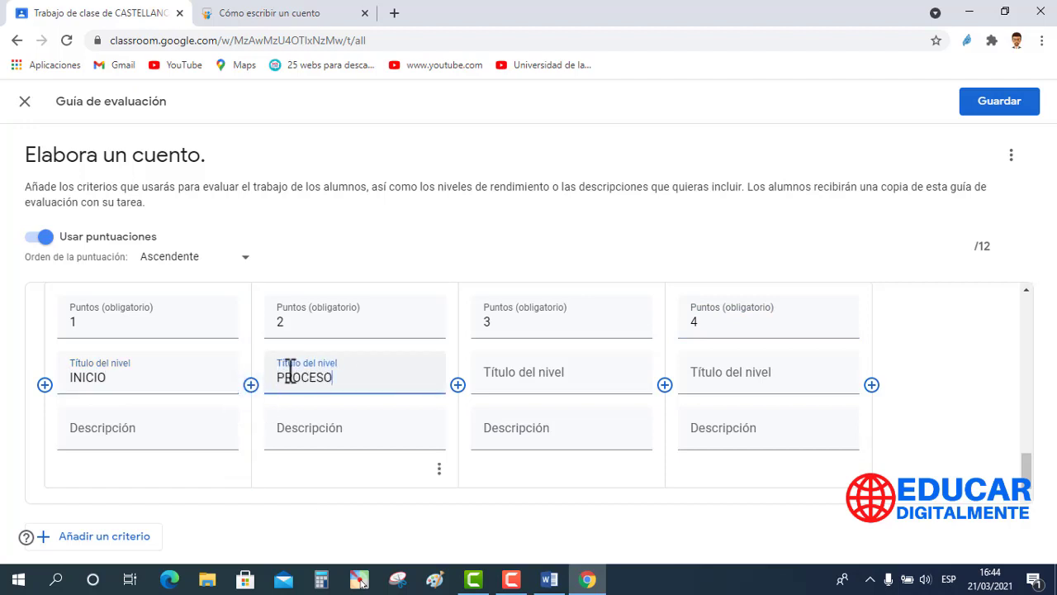
click(506, 380)
text(LOGRADO)
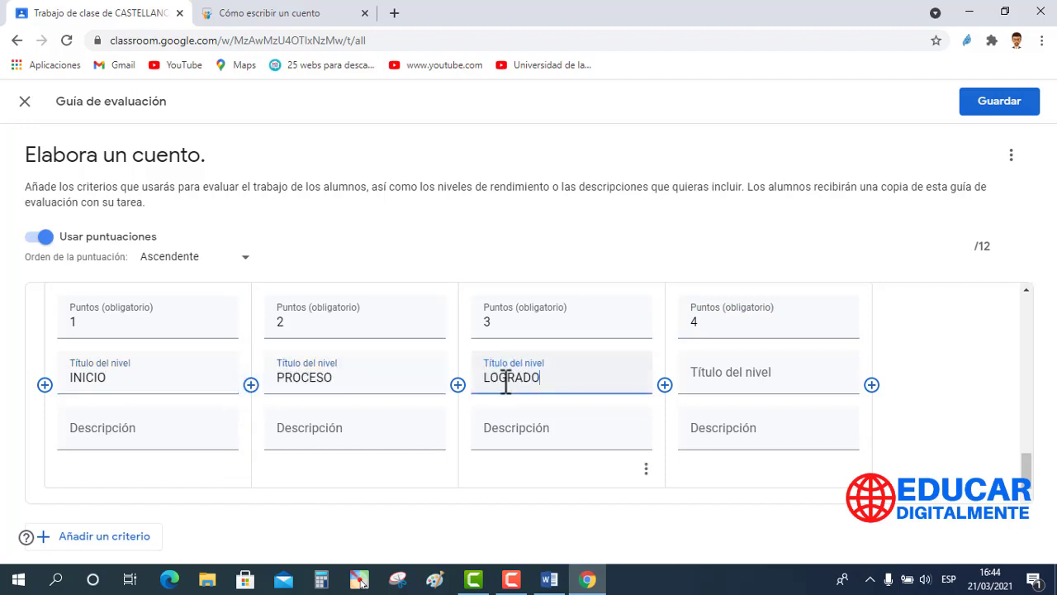
click(700, 381)
text(DESTACADO)
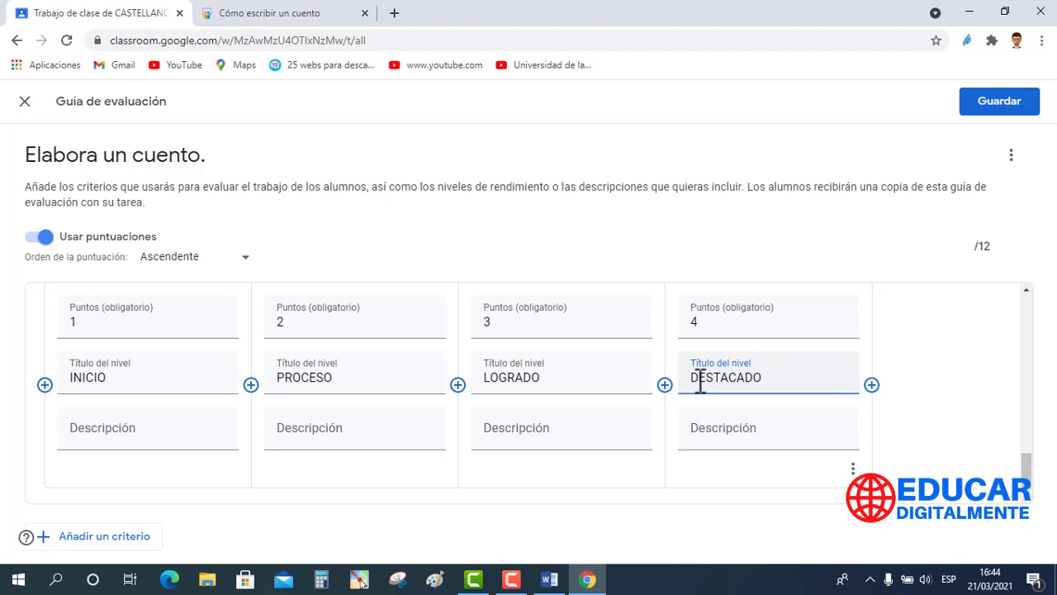
Step: Describe INICIO as "Hay poca evidencia de creatividad en el cuento." and PROCESO as "El cuento tiene pocos detalles creativos, pero éstos distraen el cuento."
click(99, 431)
text(Hay poca evidencia de creatividad en el cuento.)
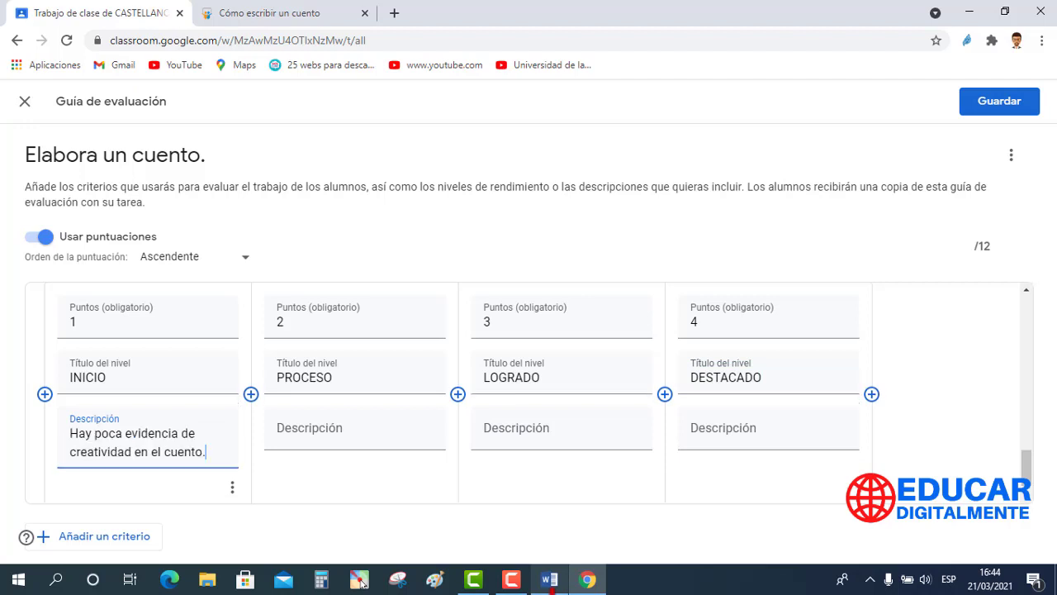
click(298, 430)
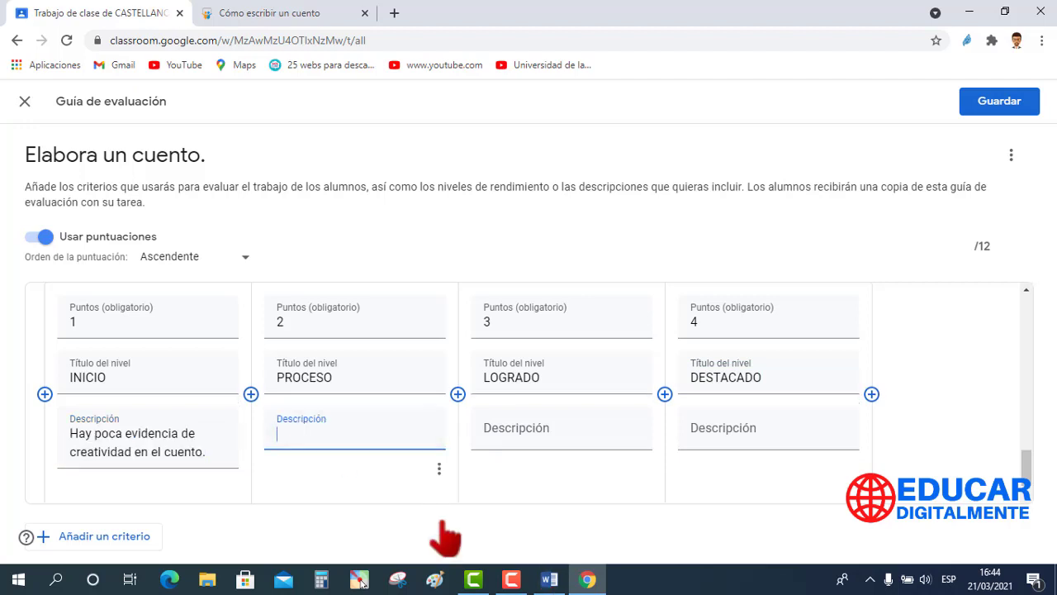
text(El cuento tiene pocos detalles creativos, pero éstos distraen el cuento.)
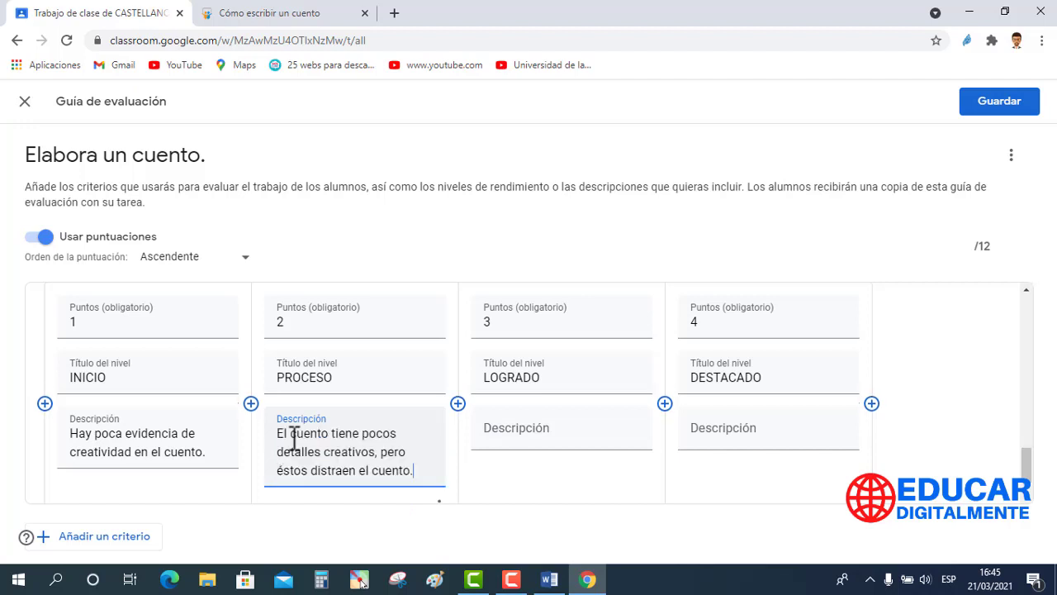
Step: Describe LOGRADO as "El cuento contiene algunos detalles creativos que contribuyen al disfrute del lector." and DESTACADO the same with "muchos" in place of "algunos"
click(507, 428)
text(El cuento contiene algunos detalles creativos que contribuyen al disfrute del lector.)
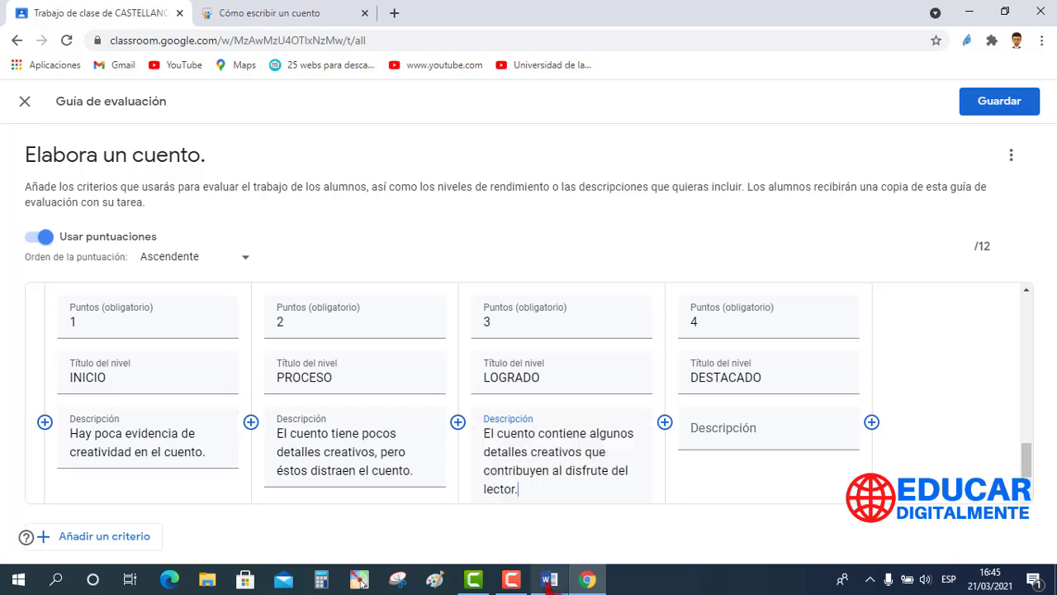
click(721, 437)
text(El cuento contiene muchos detalles creativos que contribuyen al disfrute del lector.)
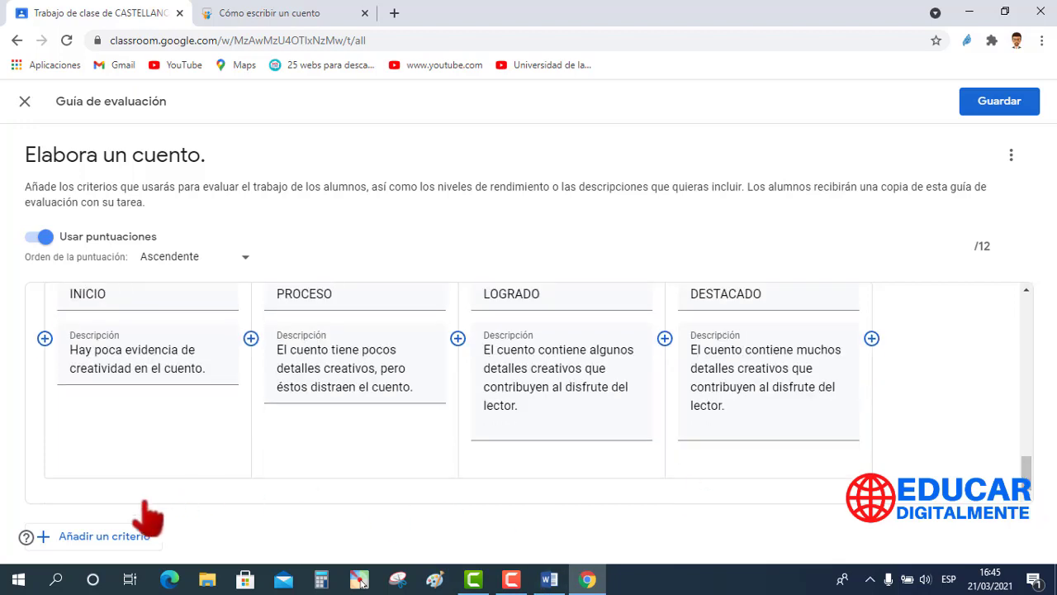
Step: Add a criterion ORTOGRAFÍA described as "La ortografía es muy importante para la mejor comprensión del cuento."
click(85, 545)
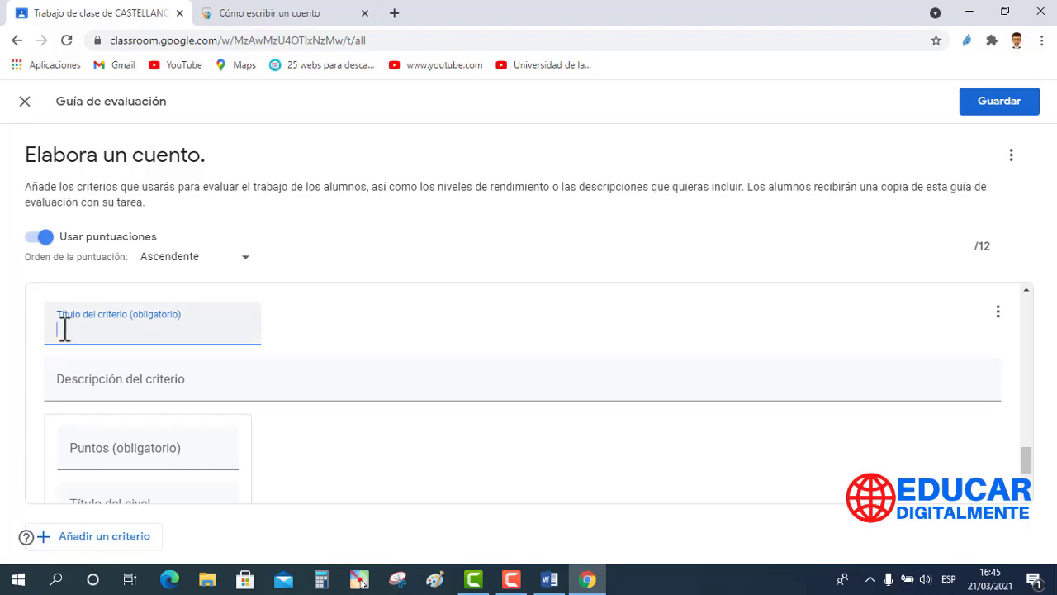
text(ORTOGRAFÍA)
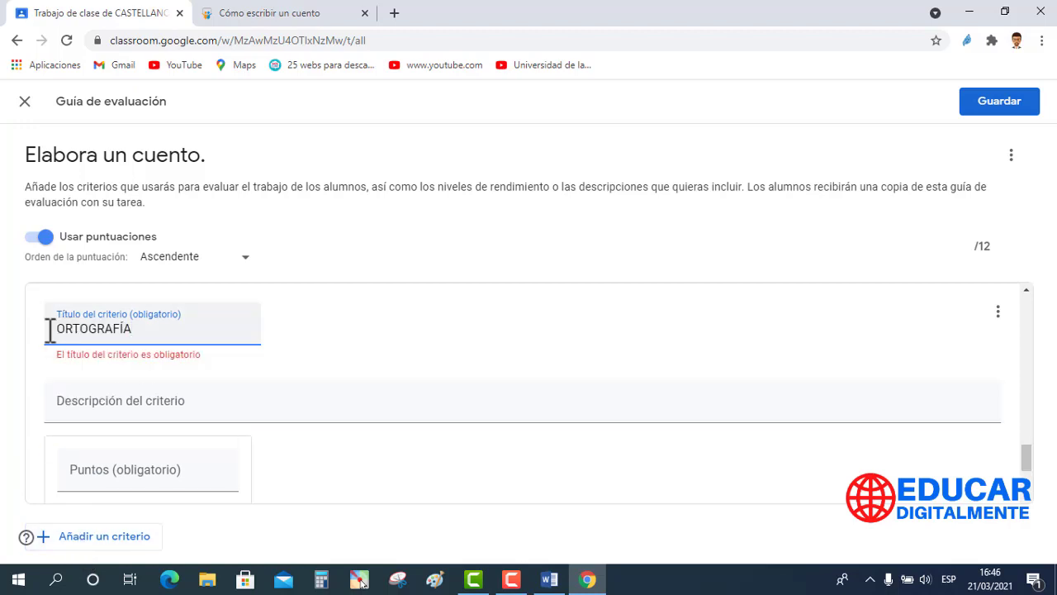
click(90, 404)
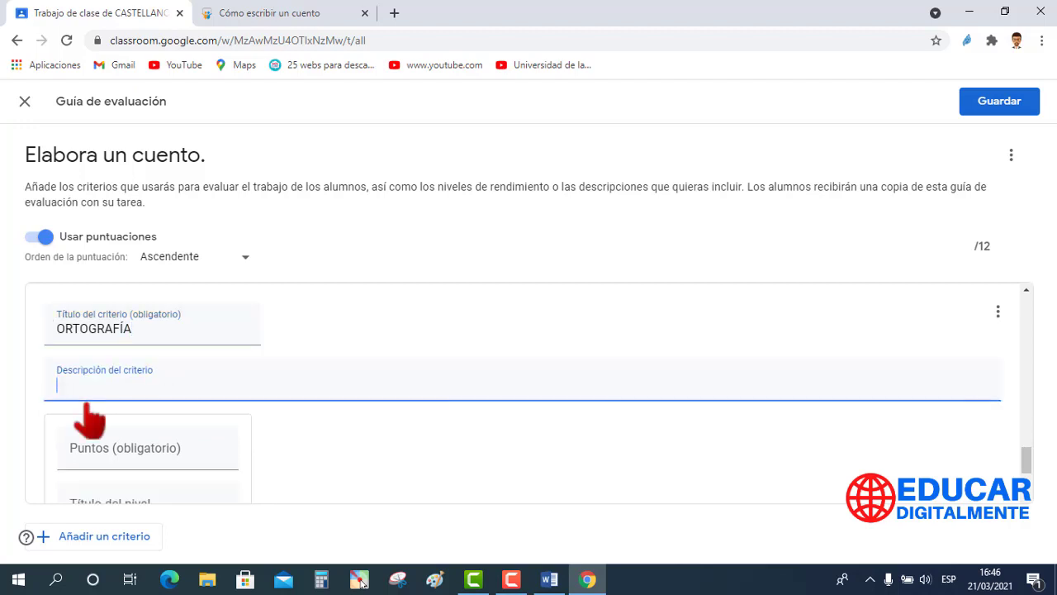
text(La ortografía es muy importante para la mejor comprensión del cuento.)
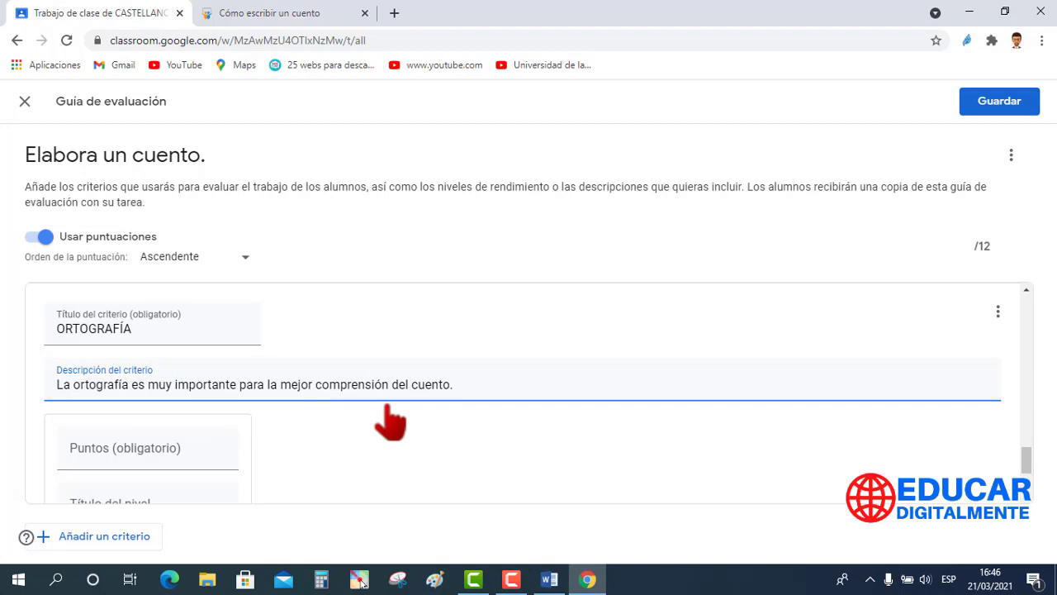
Step: Set the first ORTOGRAFÍA level to 1 point and add a second level worth 2 points
scroll(284, 449, down, 2)
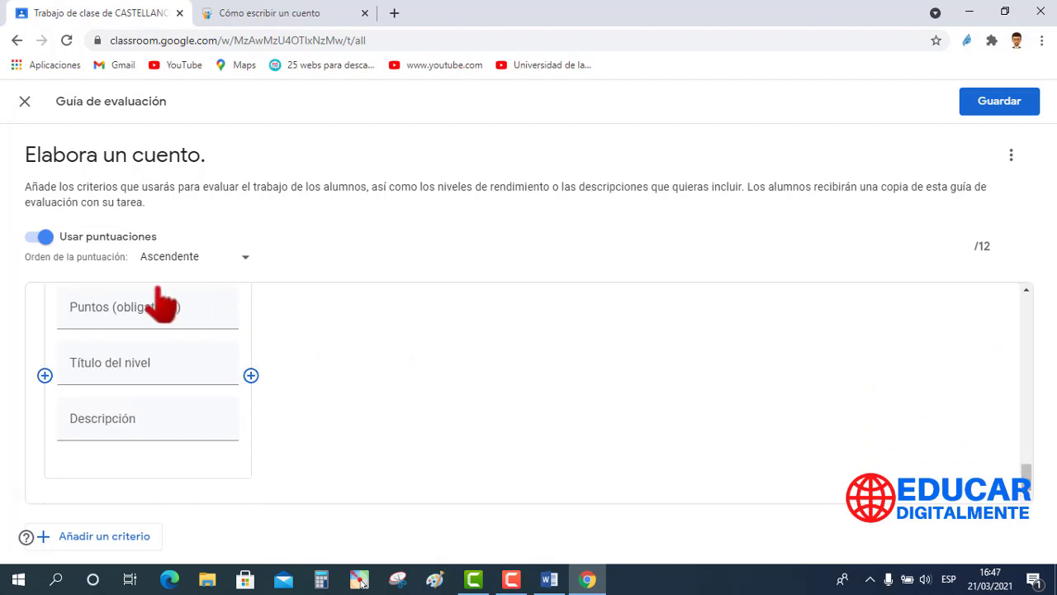
click(110, 314)
click(220, 317)
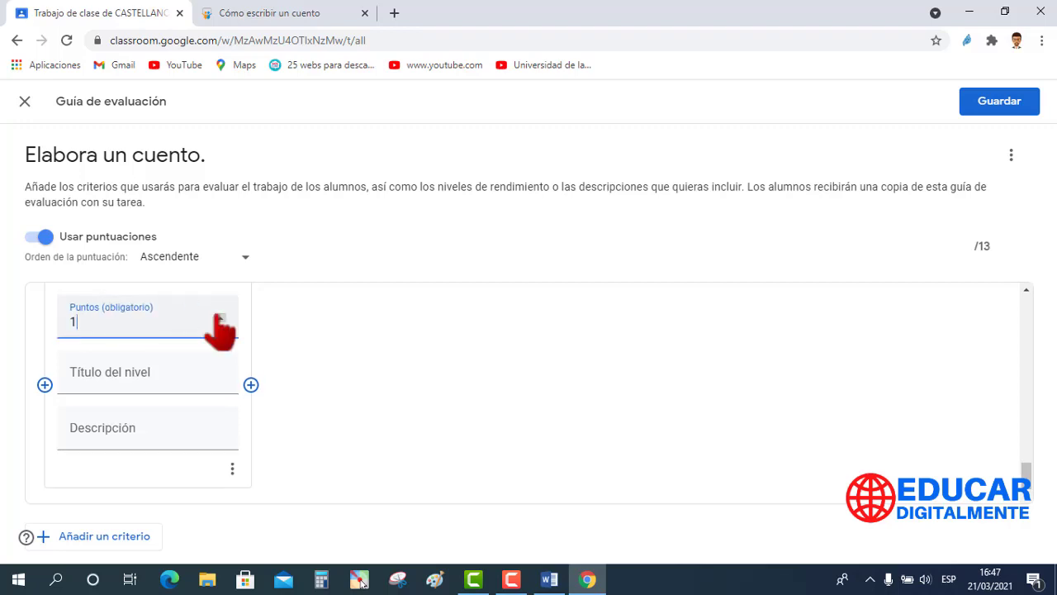
click(252, 388)
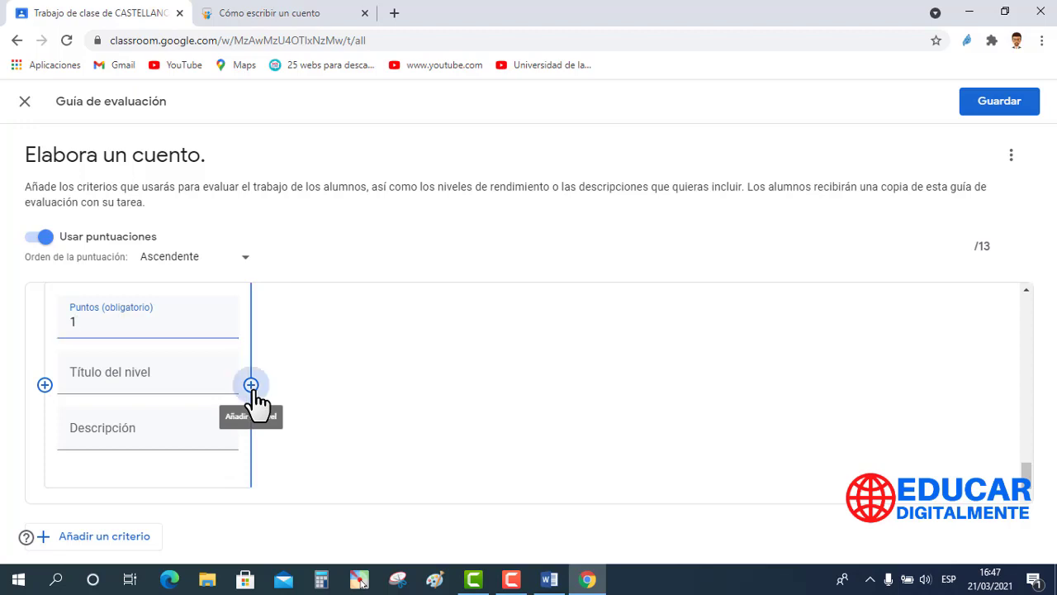
click(427, 318)
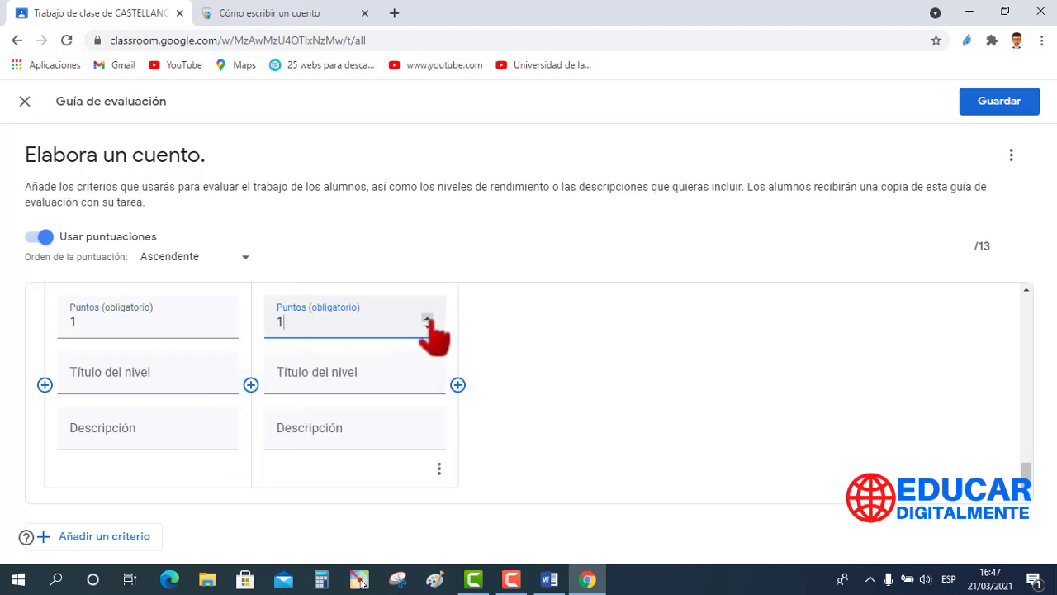
click(427, 318)
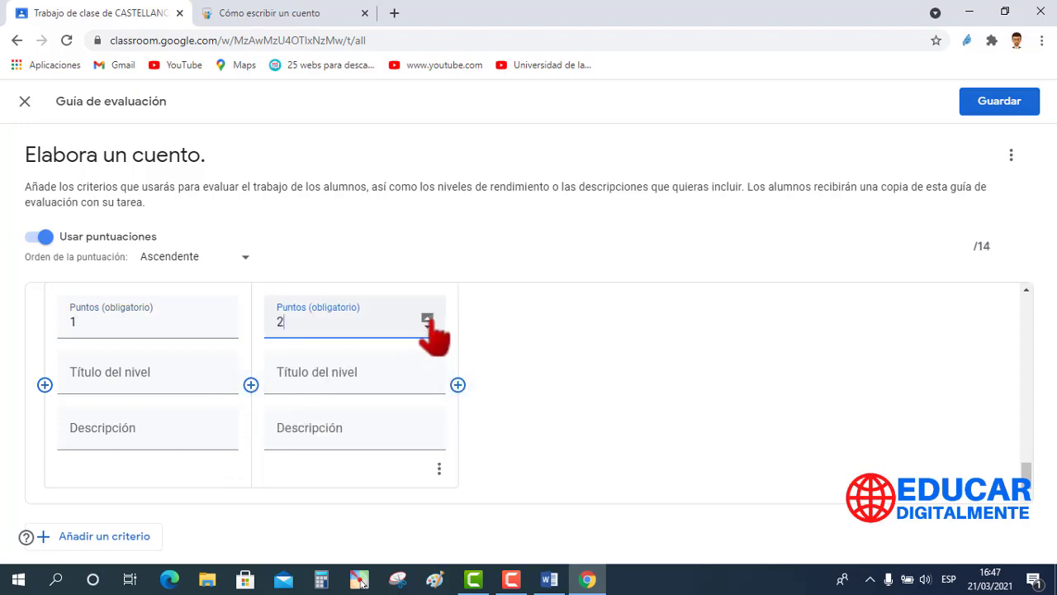
Step: Add a third and a fourth level to the ORTOGRAFÍA criterion, worth 3 and 4 points
click(457, 385)
click(633, 318)
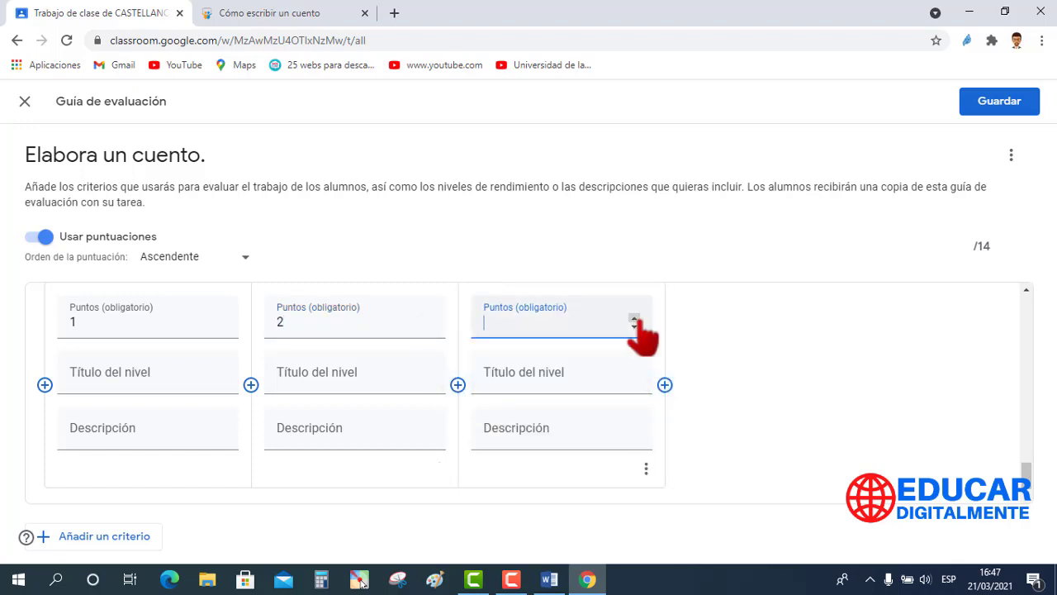
click(634, 318)
click(633, 318)
click(665, 386)
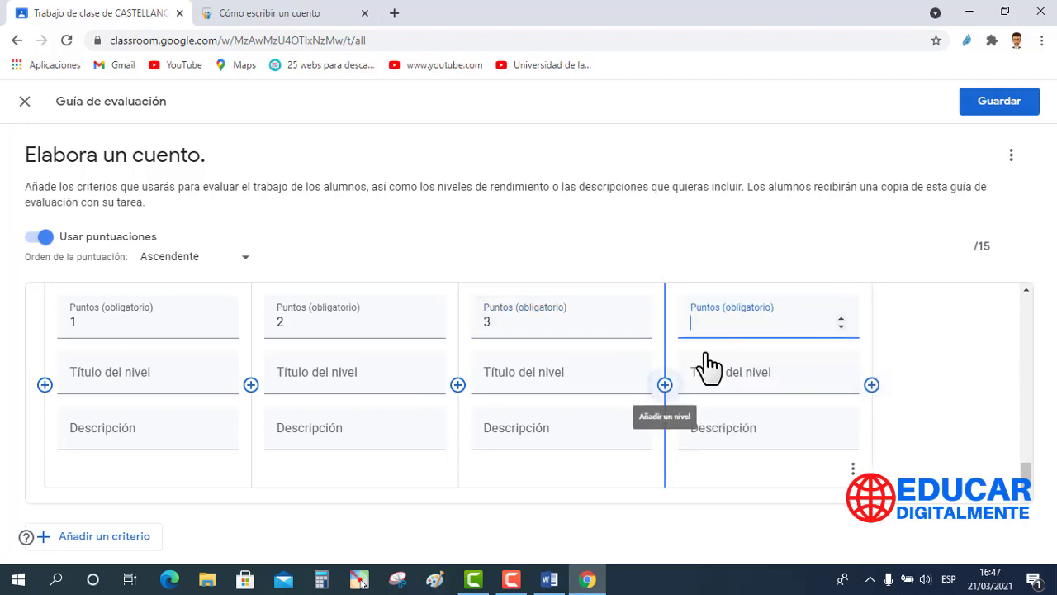
click(841, 317)
click(840, 318)
click(840, 317)
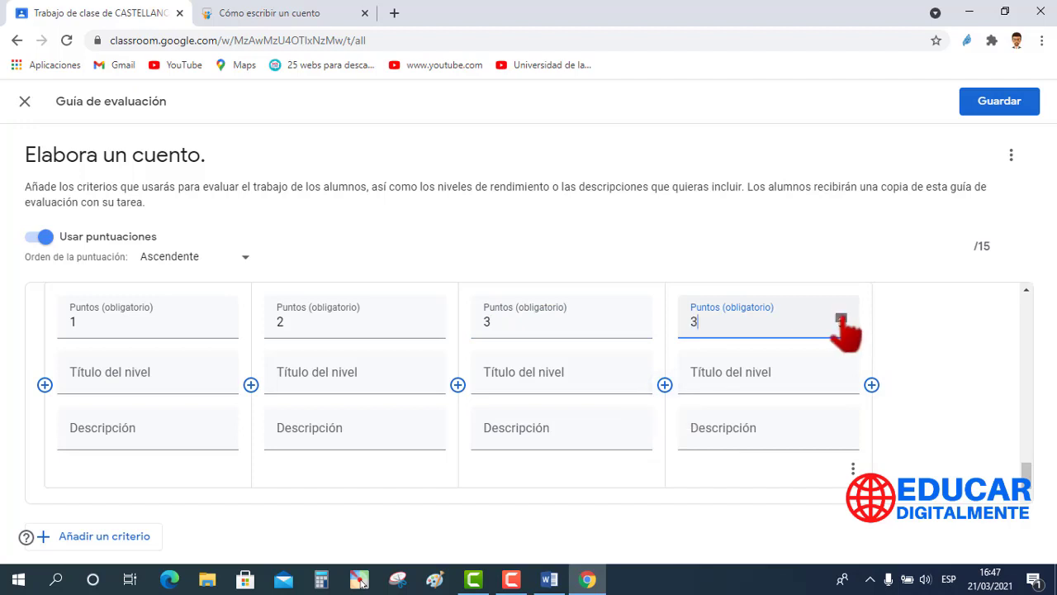
click(841, 317)
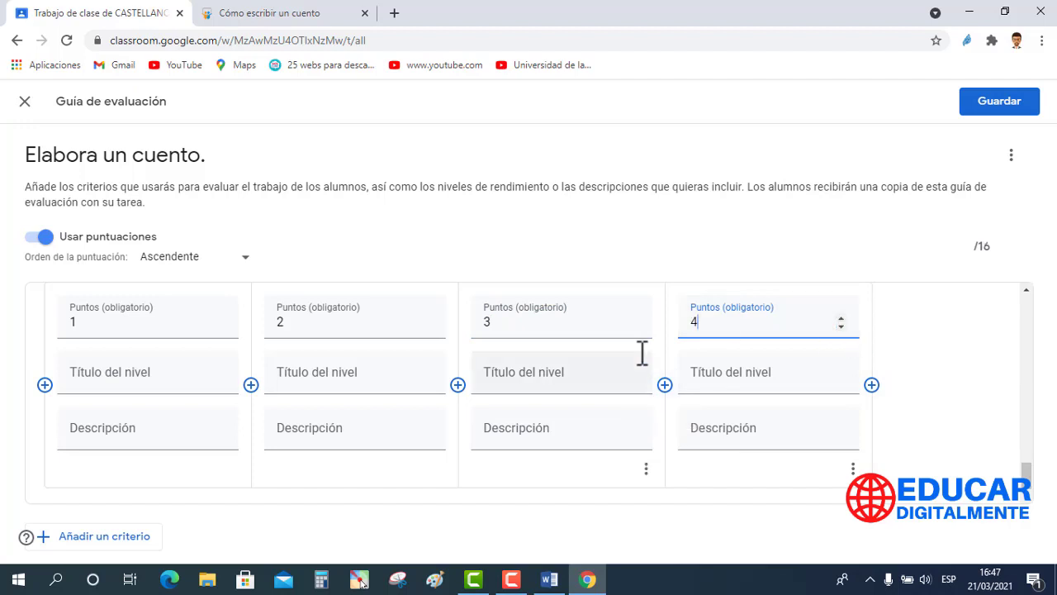
Step: Title the four ORTOGRAFÍA levels INICIO, PROCESO, LOGRADO and DESTACADO, from 1 to 4 points
click(104, 385)
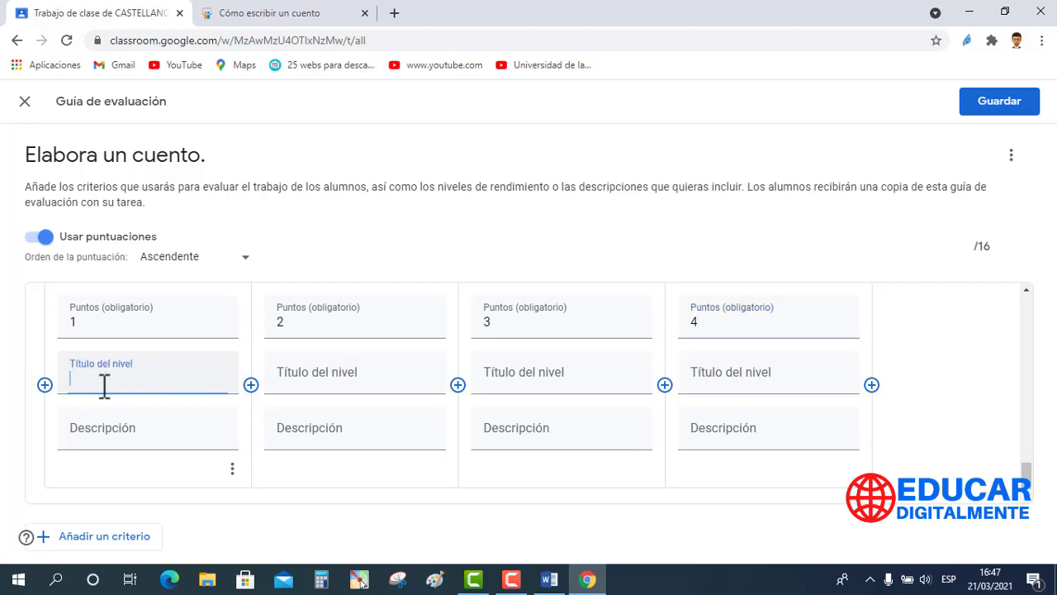
text(INICIO)
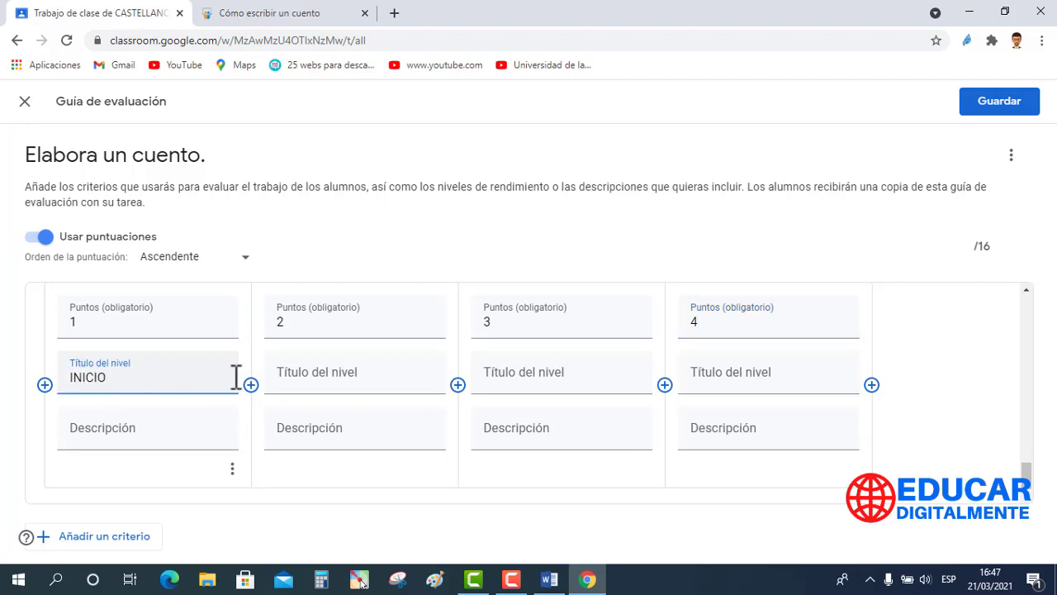
click(297, 372)
text(PROCESO)
click(487, 377)
text(LOGRADO)
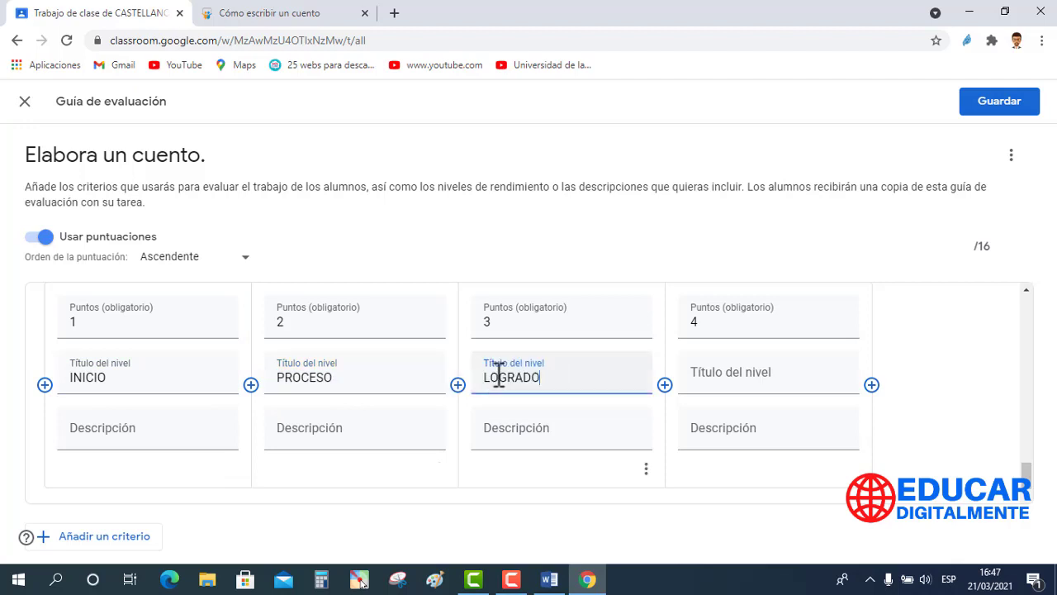
click(685, 371)
text(DESTACADO)
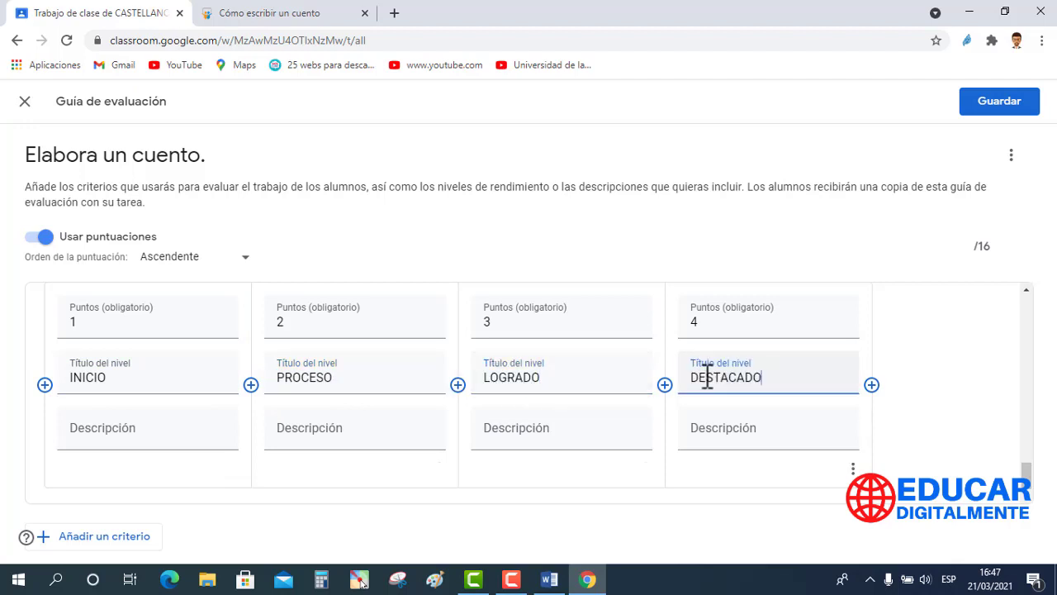
Step: Describe INICIO as "El cuento tiene más de cuatro errores de ortografía." and PROCESO as "Hay de dos a tres errores ortográficos."
click(129, 428)
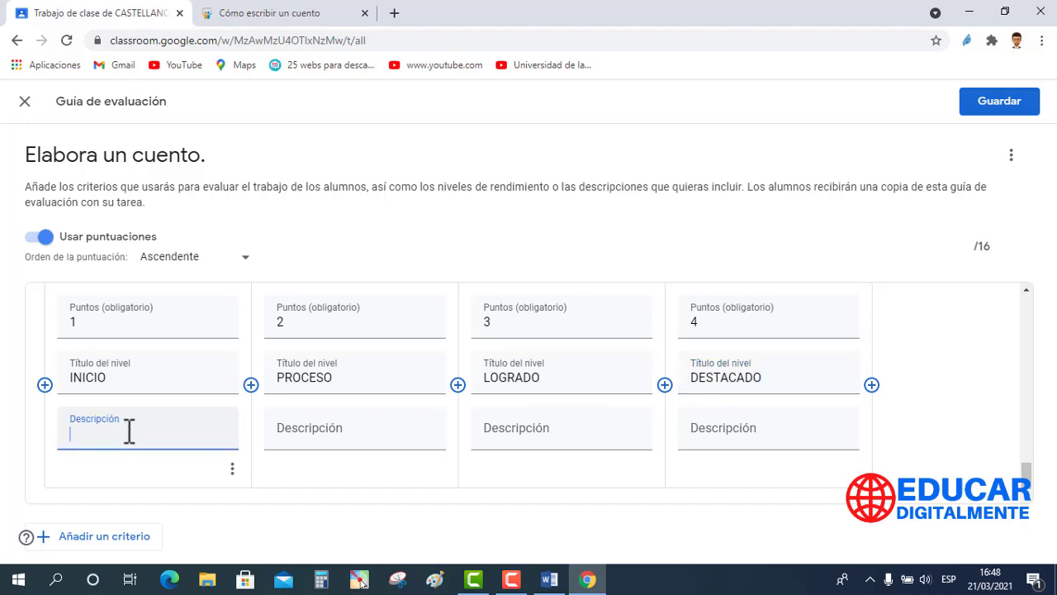
text(El cuento tiene más de cuatro errores de ortografía.)
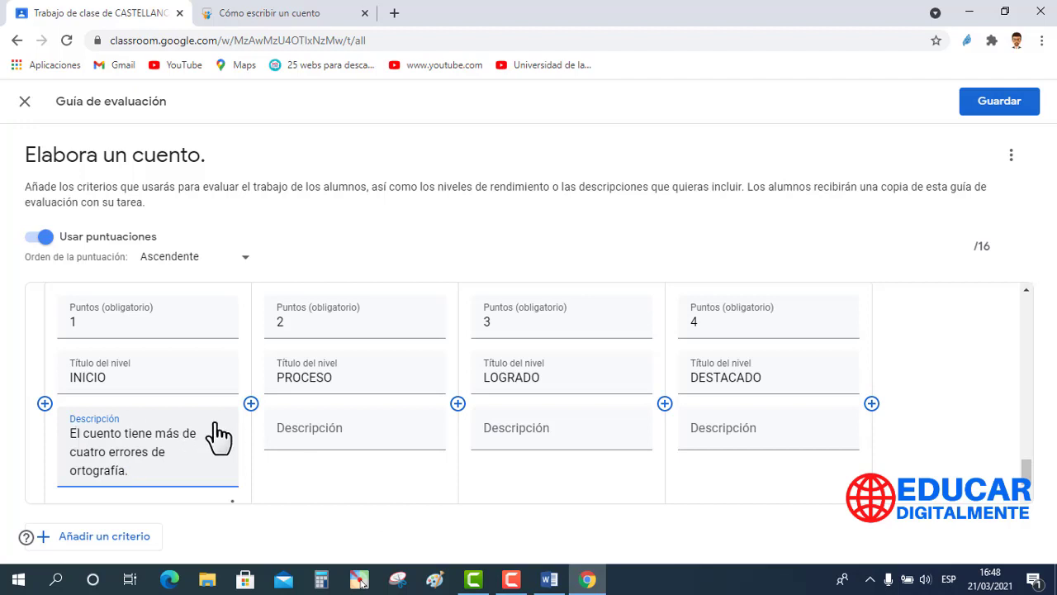
click(299, 435)
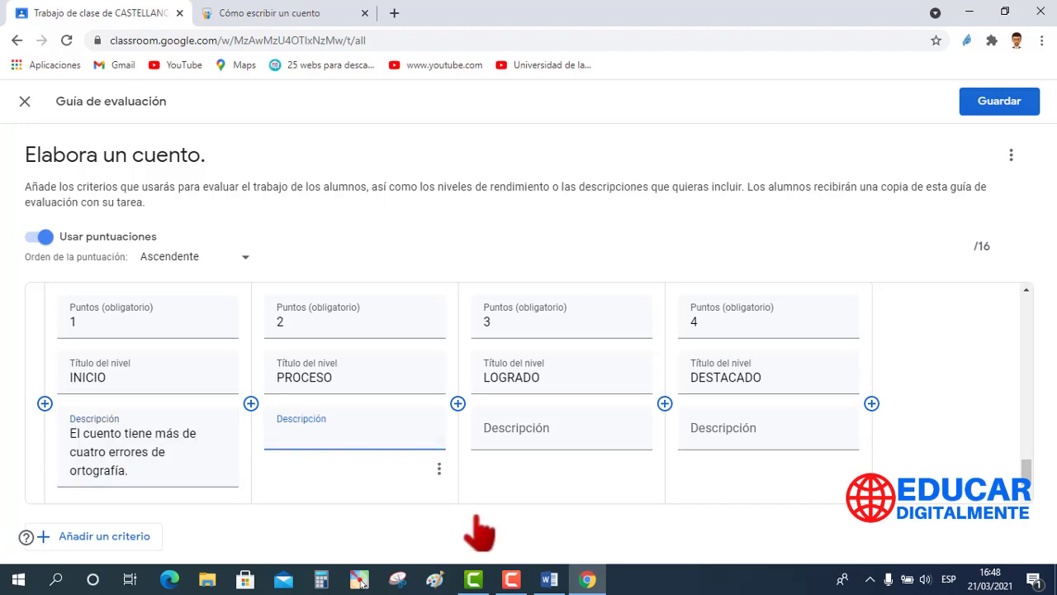
text(Hay de dos a tres errores ortográficos.)
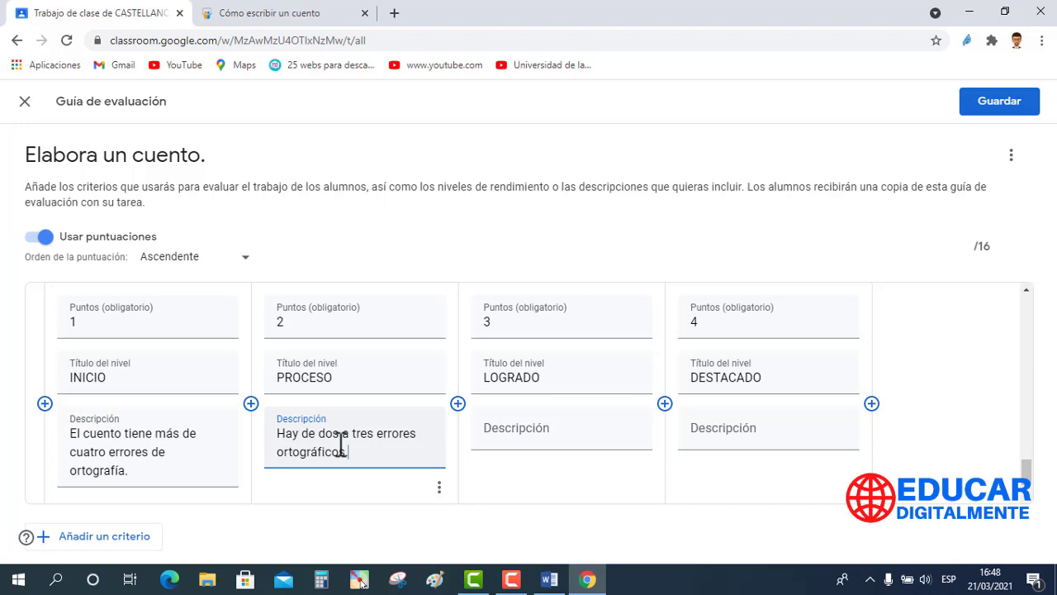
Step: Describe the ORTOGRAFÍA level LOGRADO as "Hay un error ortográfico." and DESTACADO as "No hay errores ortográficos."
click(497, 435)
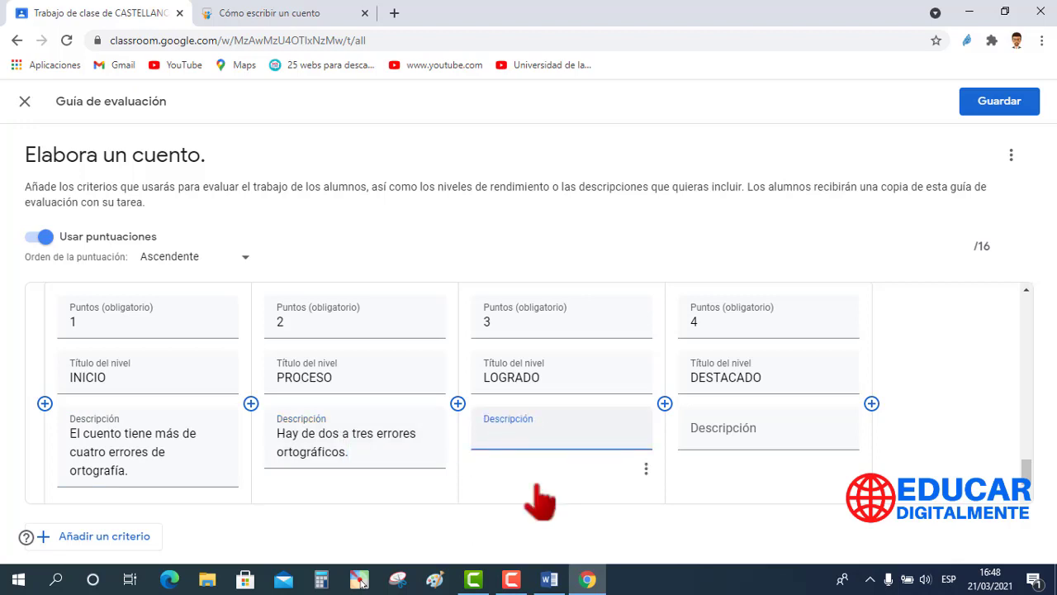
text(Hay un error ortográfico.)
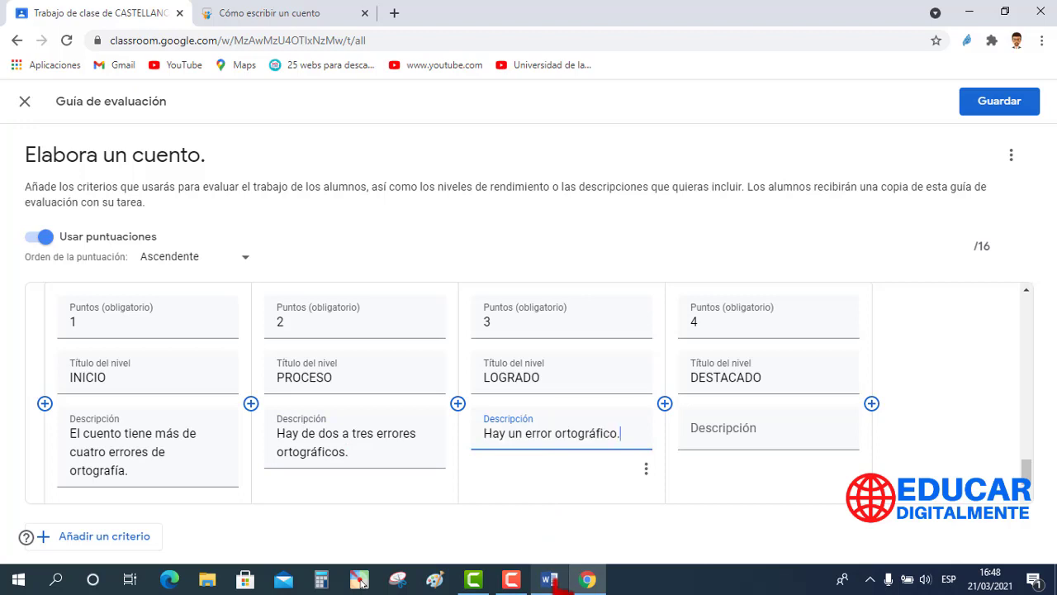
click(704, 430)
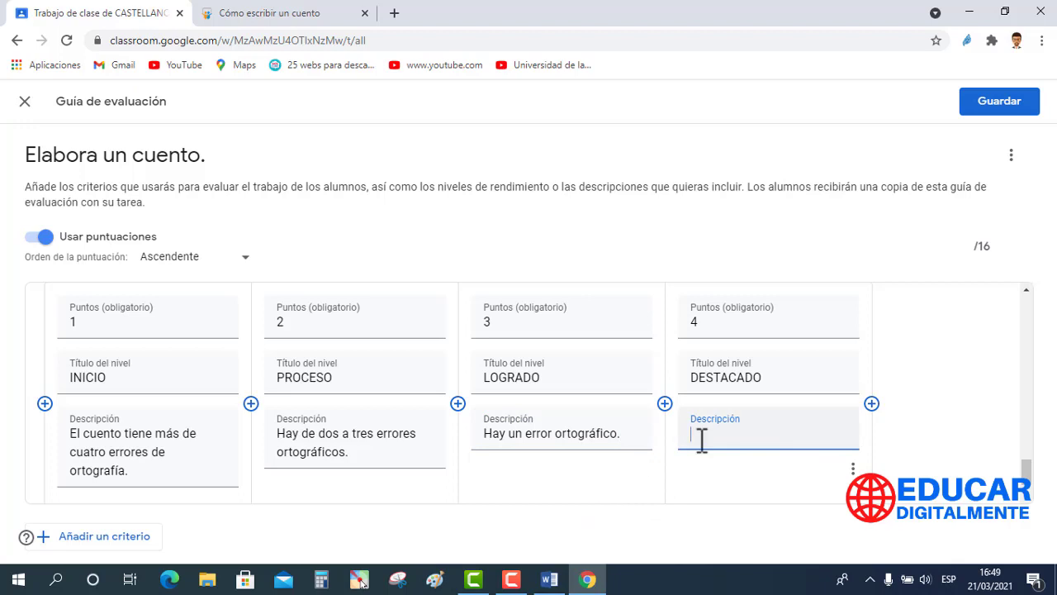
text(No hay errores ortográficos.)
scroll(1027, 475, down, 1)
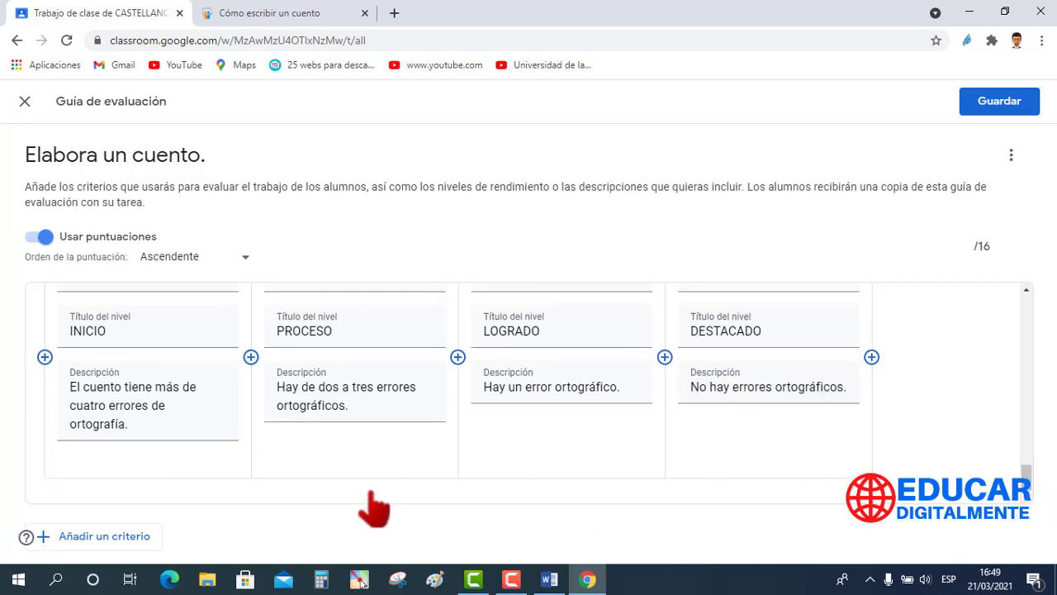
Step: Add a REDACCIÓN criterion described as "La redacción bien estricta hace que el cuento sea muy comprensible para los lectores."
click(99, 545)
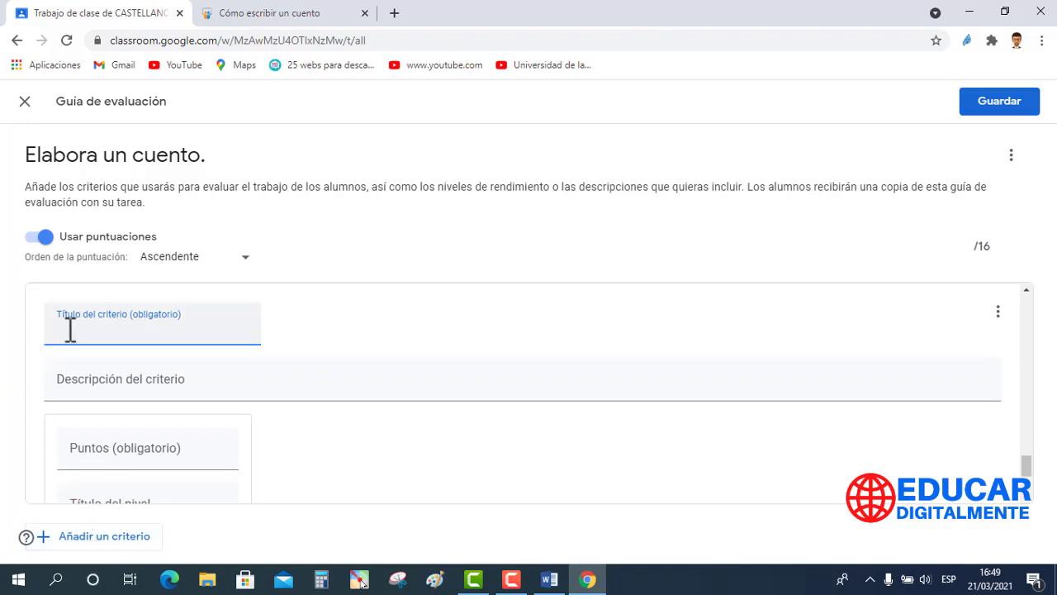
text(REDACCIÓN)
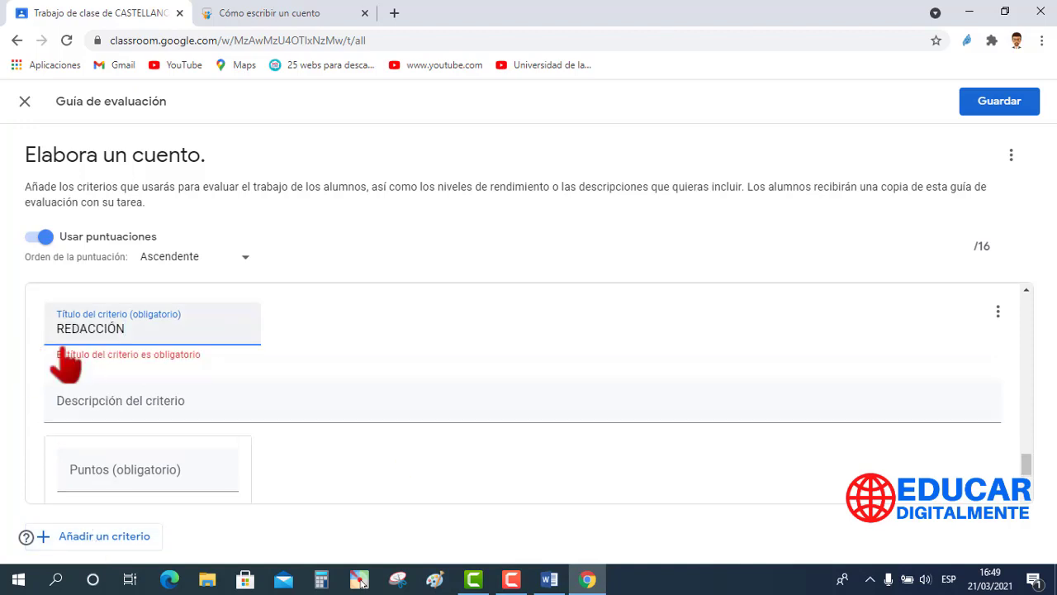
click(72, 405)
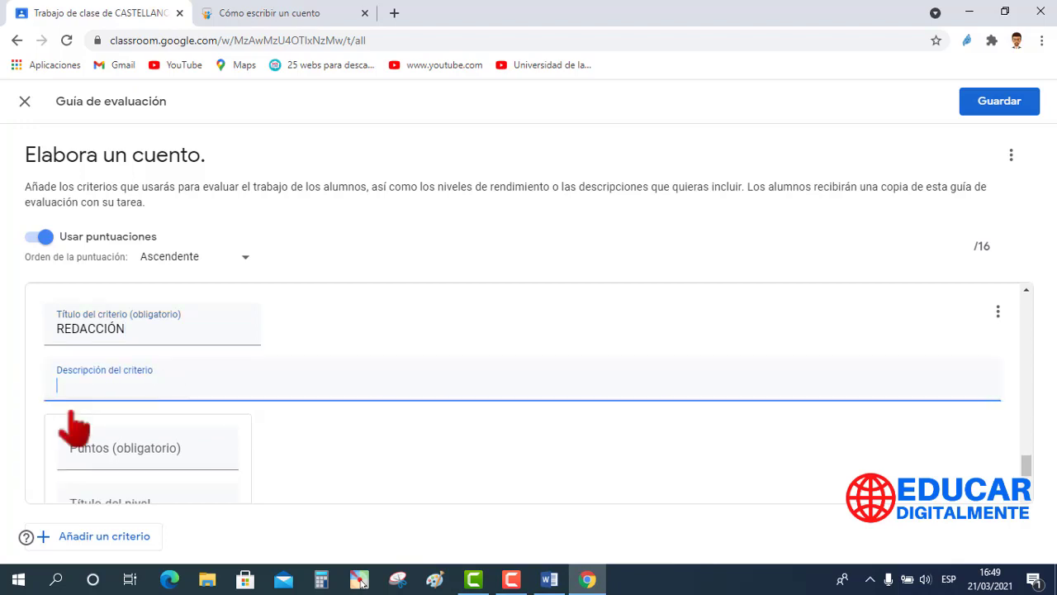
text(La redacción bien estricta hace que el cuento sea muy comprensible para los lectores.)
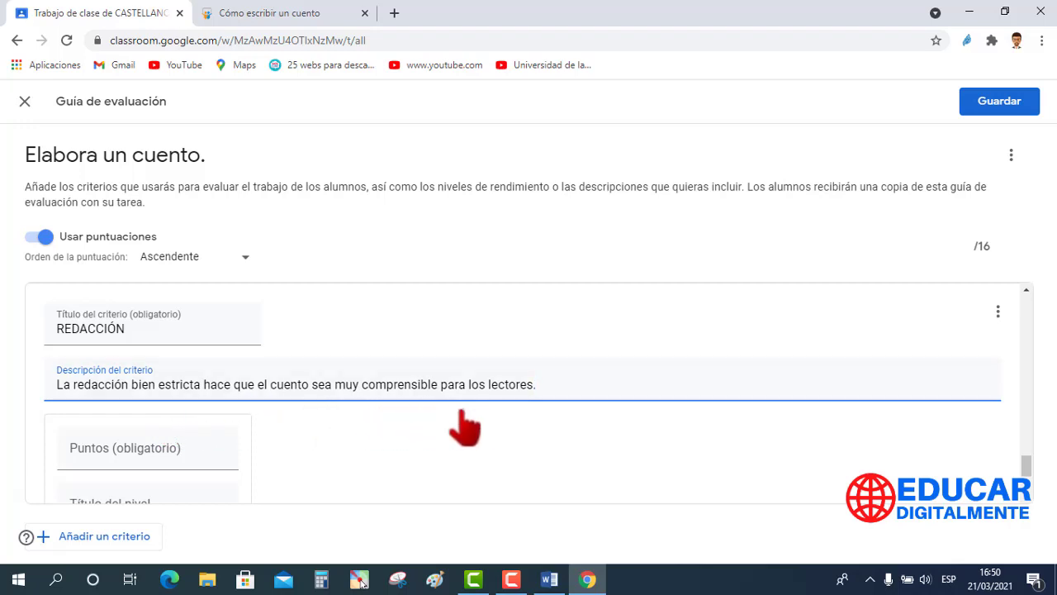
Step: Give the first REDACCIÓN level 1 point and add a second level worth 2 points
drag(1026, 467, 1029, 483)
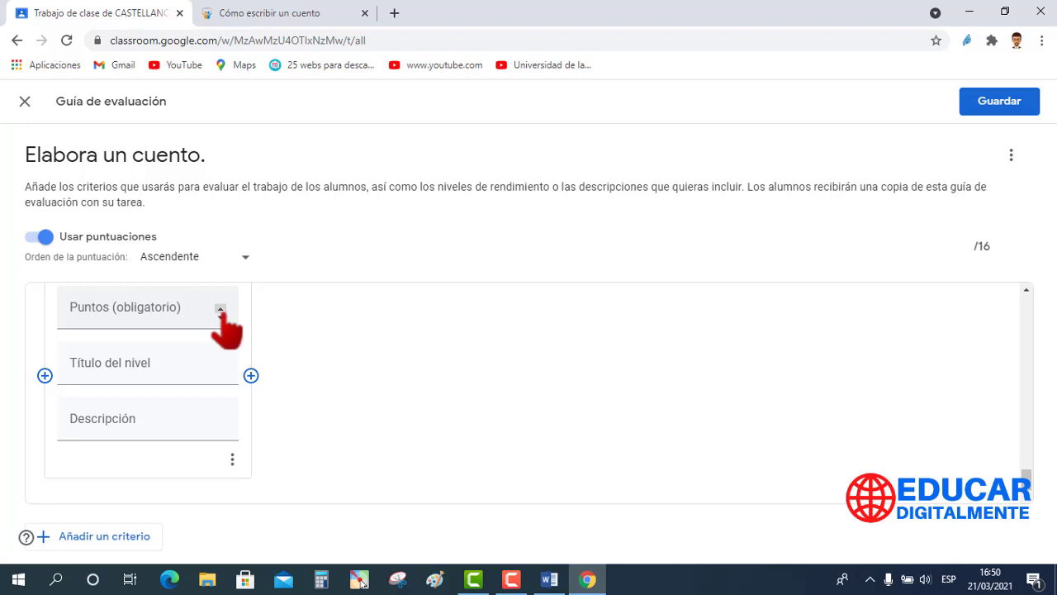
click(221, 309)
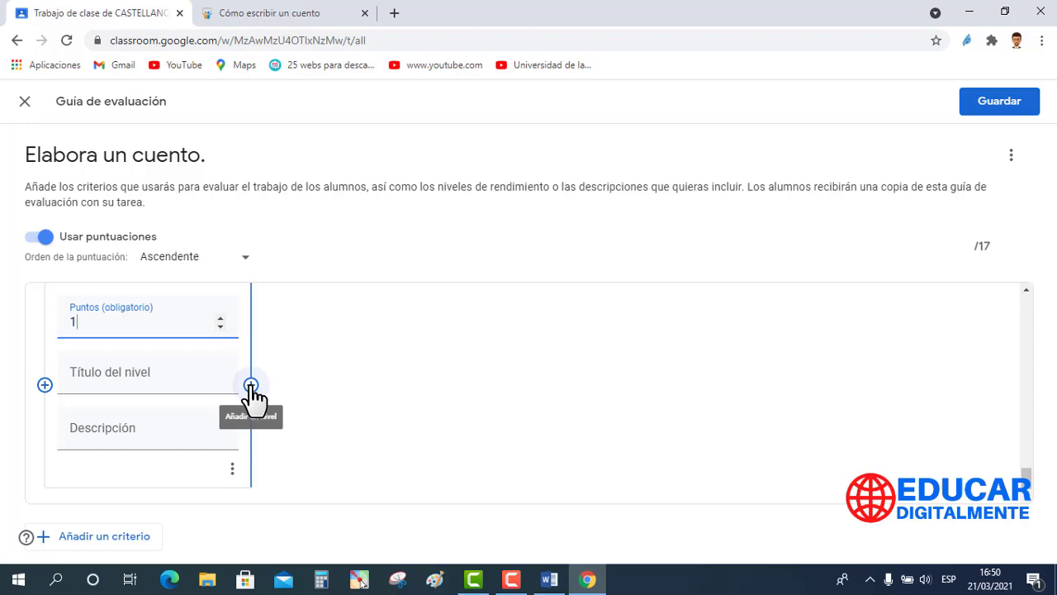
click(251, 385)
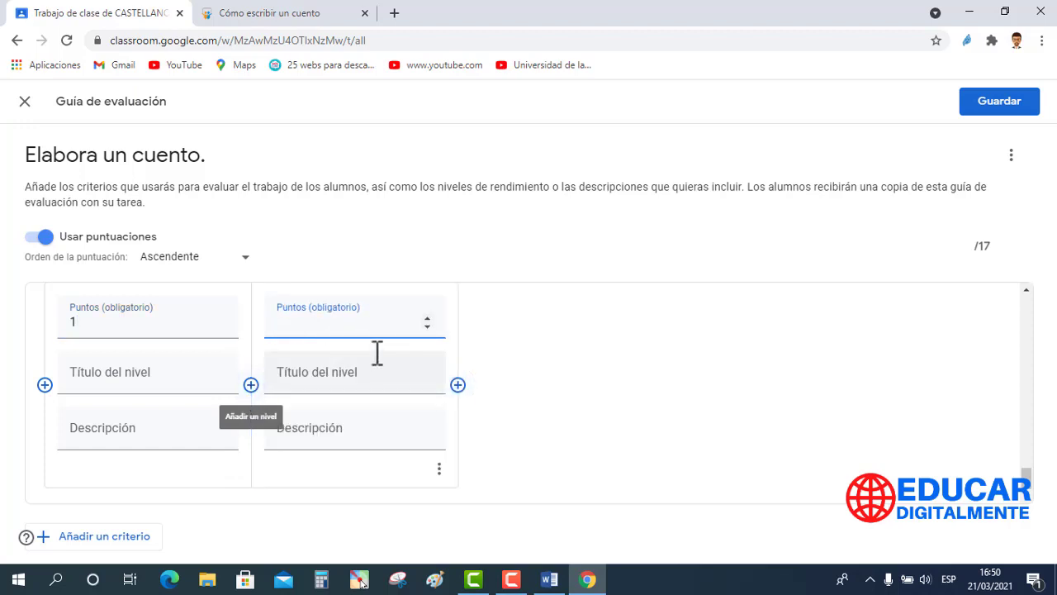
click(427, 318)
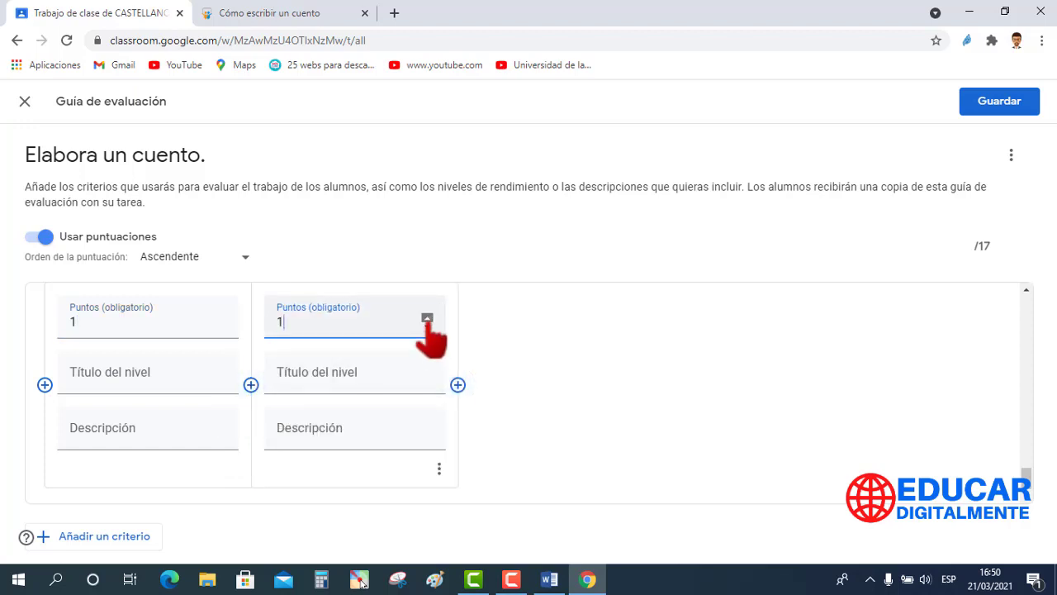
click(427, 318)
Step: Add a third REDACCIÓN level worth 3 points and a fourth, still blank level
click(458, 386)
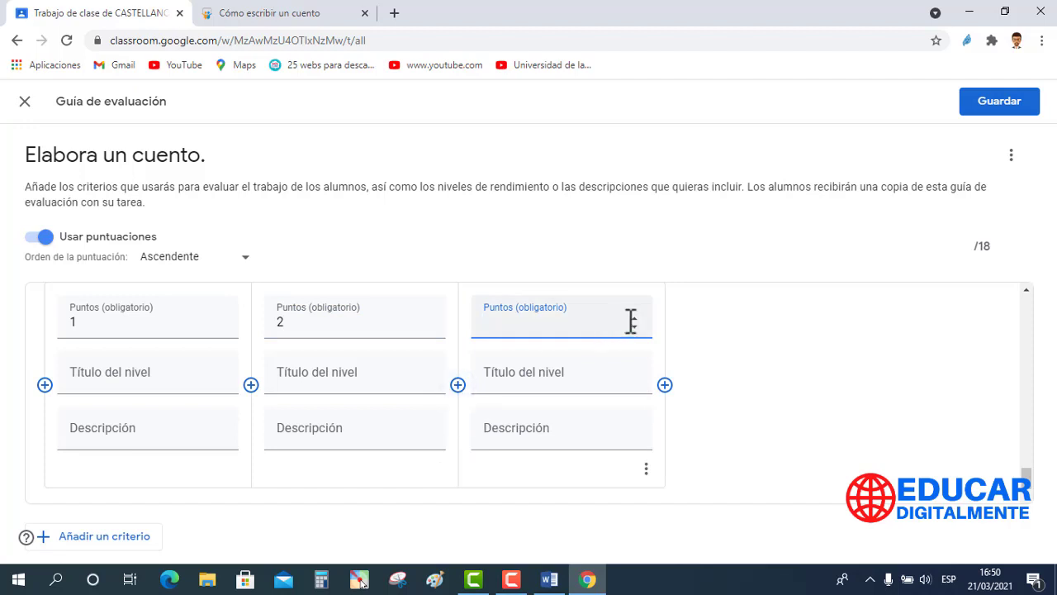
click(634, 316)
click(634, 316)
click(634, 315)
click(664, 385)
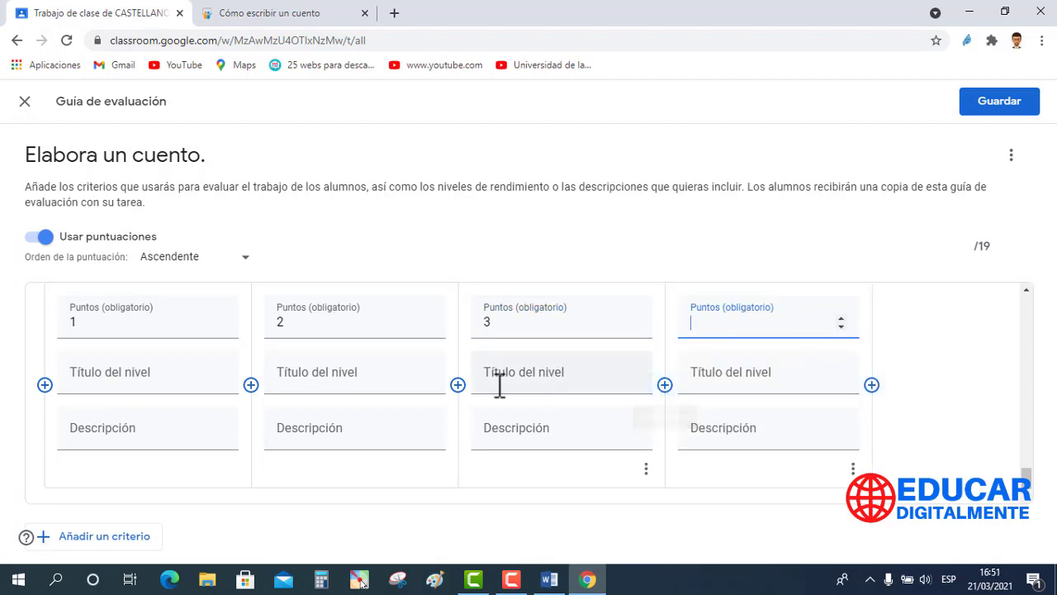
Step: Title the four REDACCIÓN levels INICIO, PROCESO, LOGRADO and DESTACADO, in ascending order
click(105, 378)
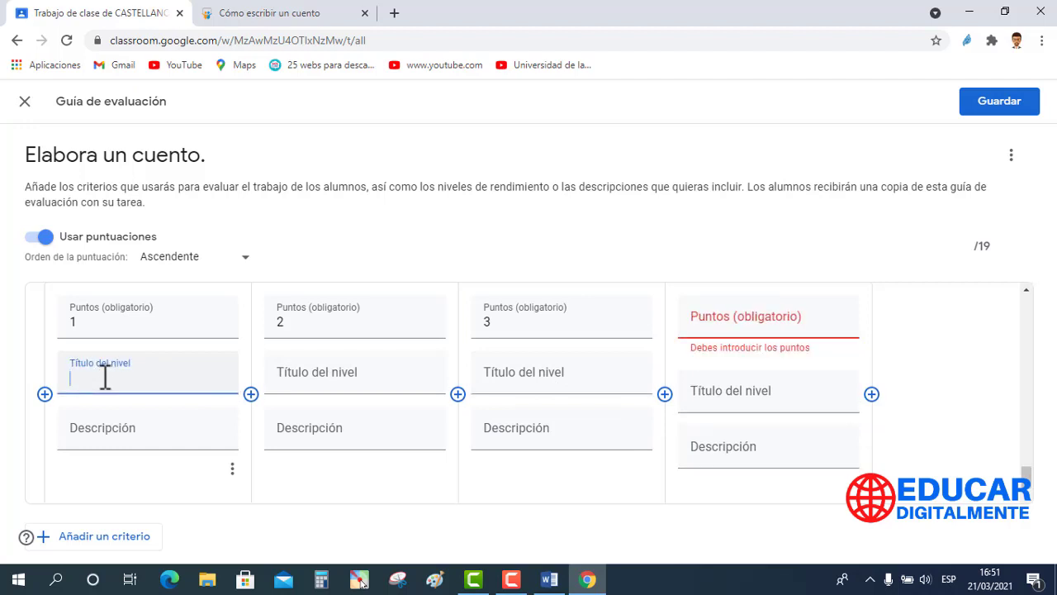
text(INICIO)
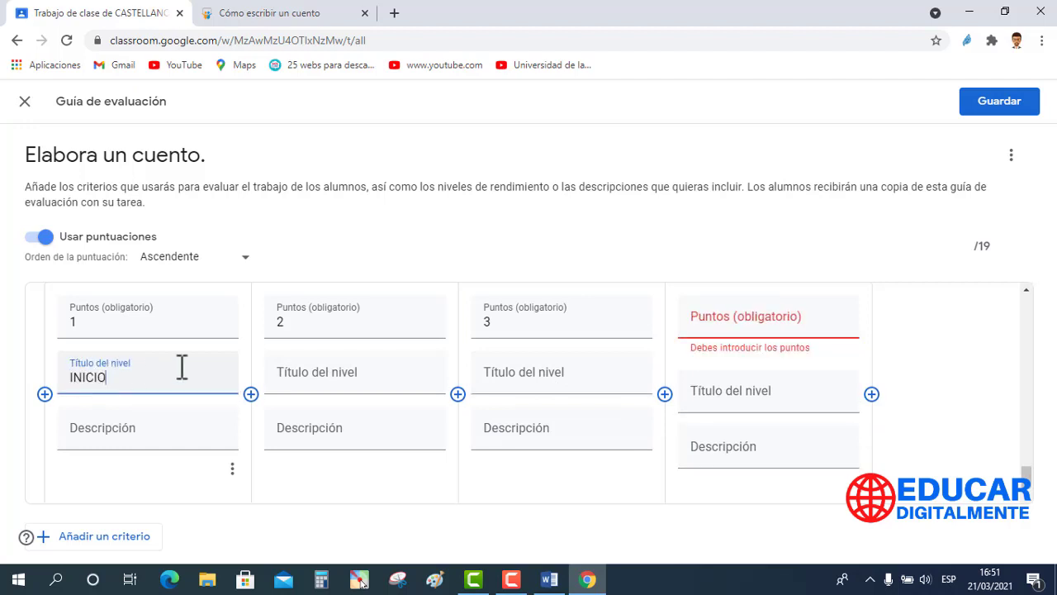
click(292, 378)
text(PROCESO)
click(500, 371)
text(LOGRADO)
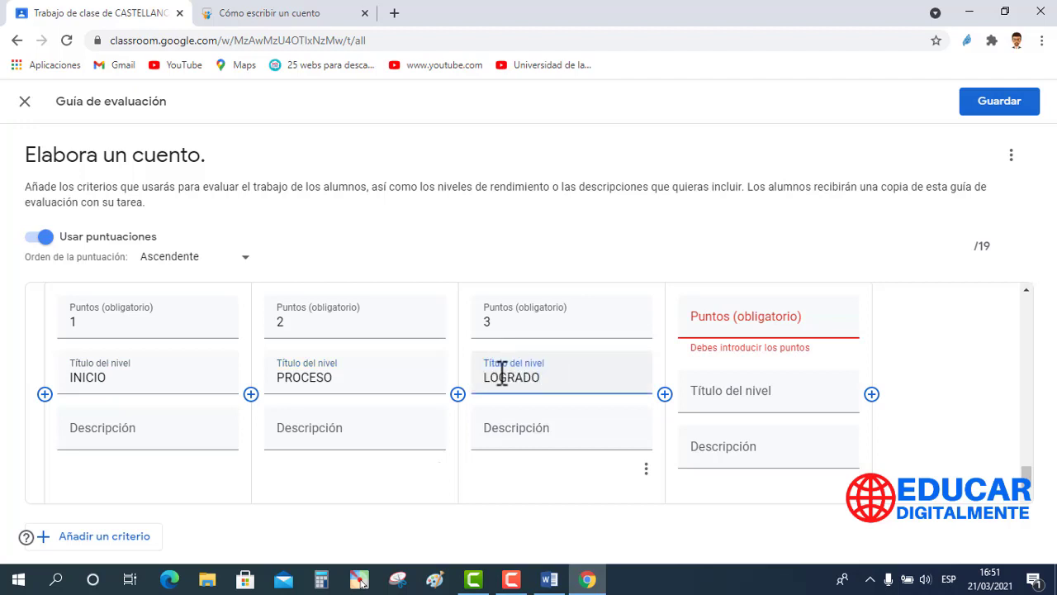
click(729, 394)
text(DESTACADO)
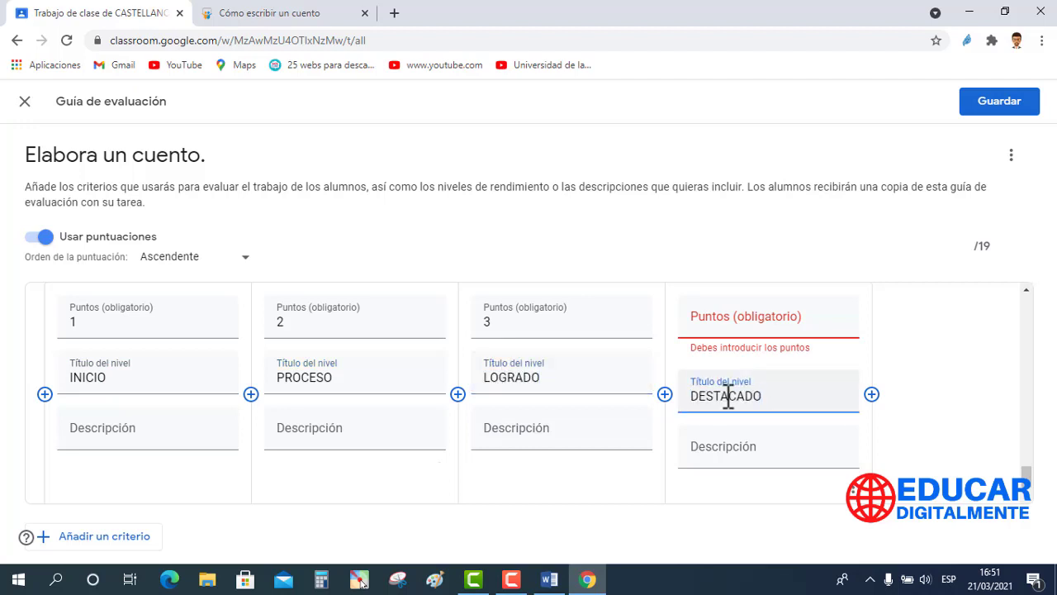
Step: Set the points of the REDACCIÓN level DESTACADO to 4
click(841, 319)
click(840, 319)
click(841, 319)
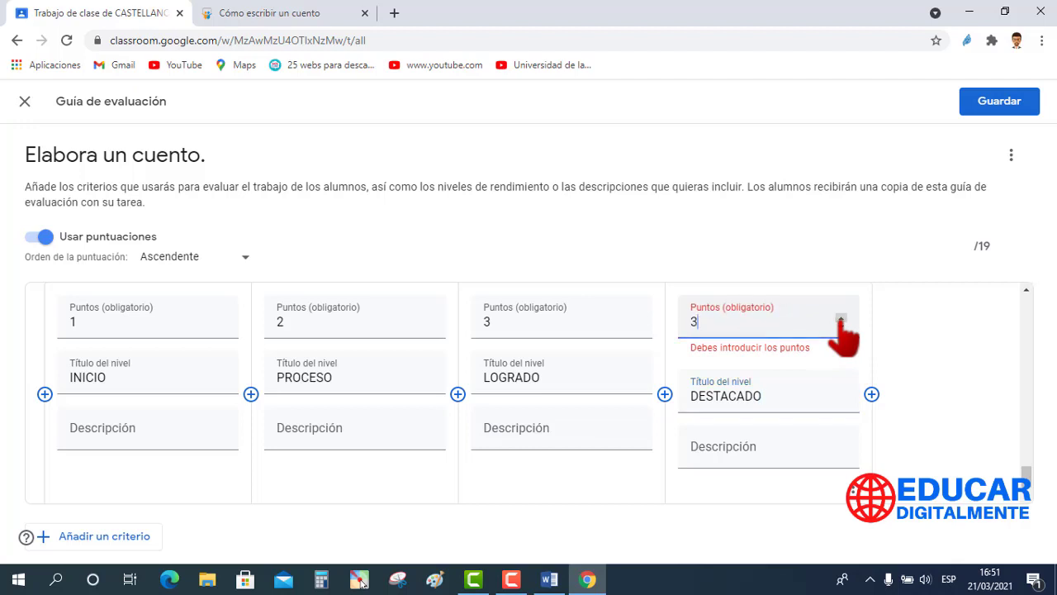
click(840, 319)
click(939, 376)
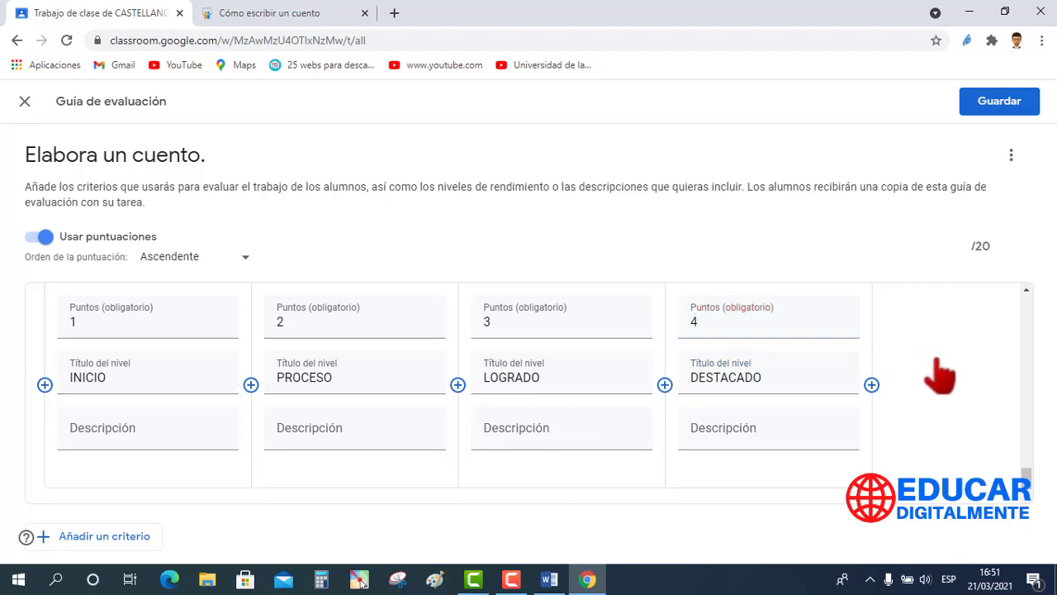
Step: Describe REDACCIÓN's INICIO as "El cuento no tienen una redacción adecuada." and PROCESO as "Redacta de manera adecuada el cuento pero su estructura no es tan coherente."
click(97, 430)
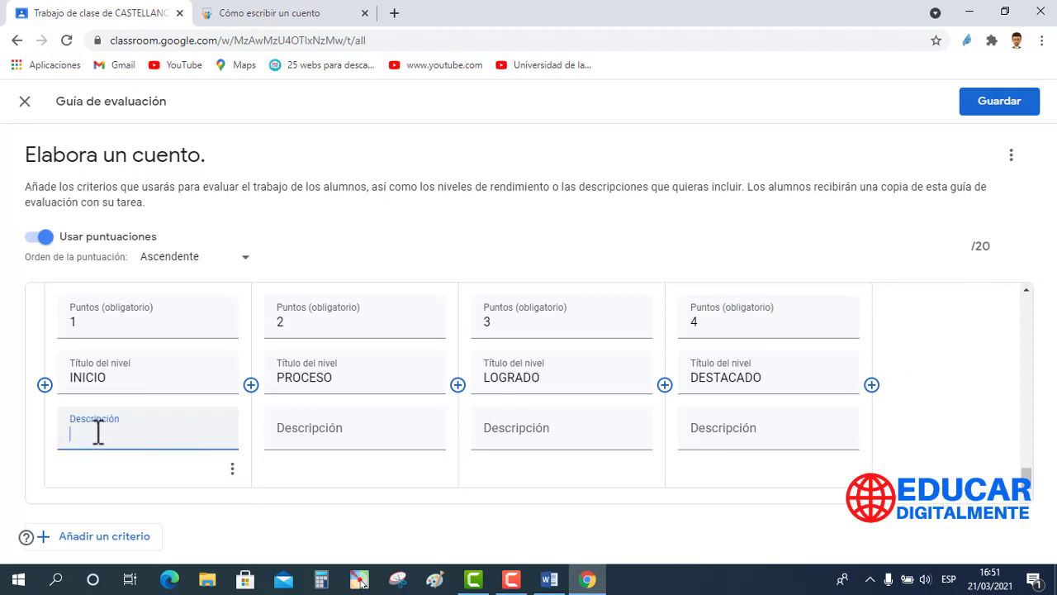
text(El cuento no tienen una redacción adecuada.)
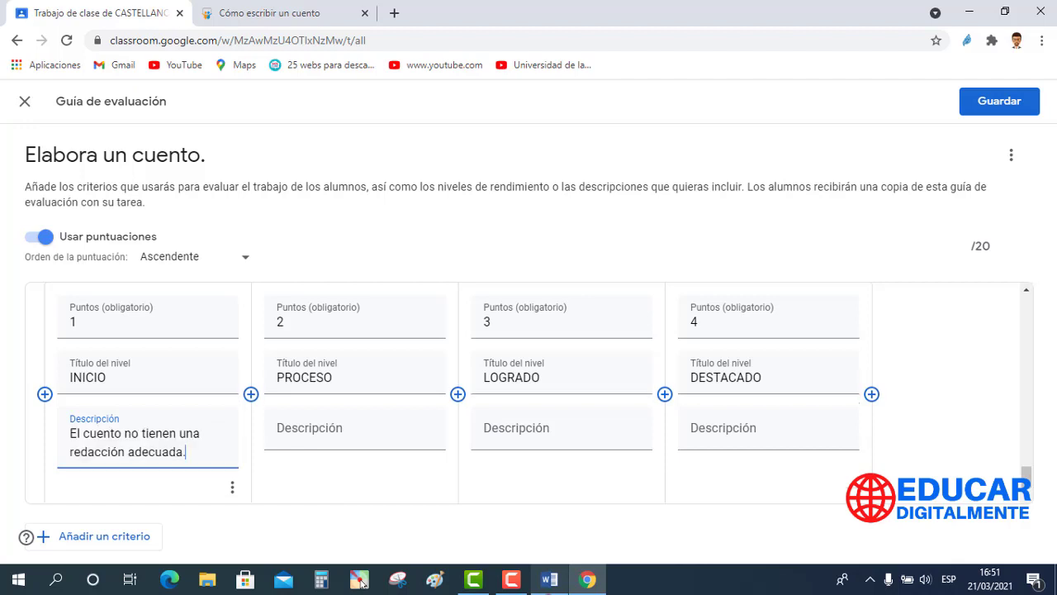
click(315, 434)
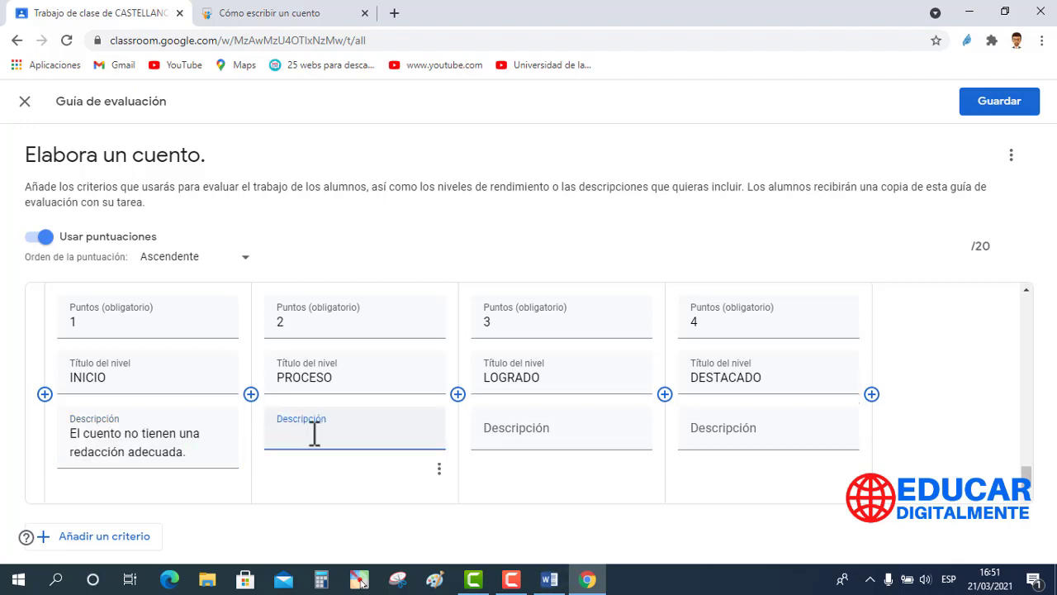
text(Redacta de manera adecuada el cuento pero su estructura no es tan coherente.)
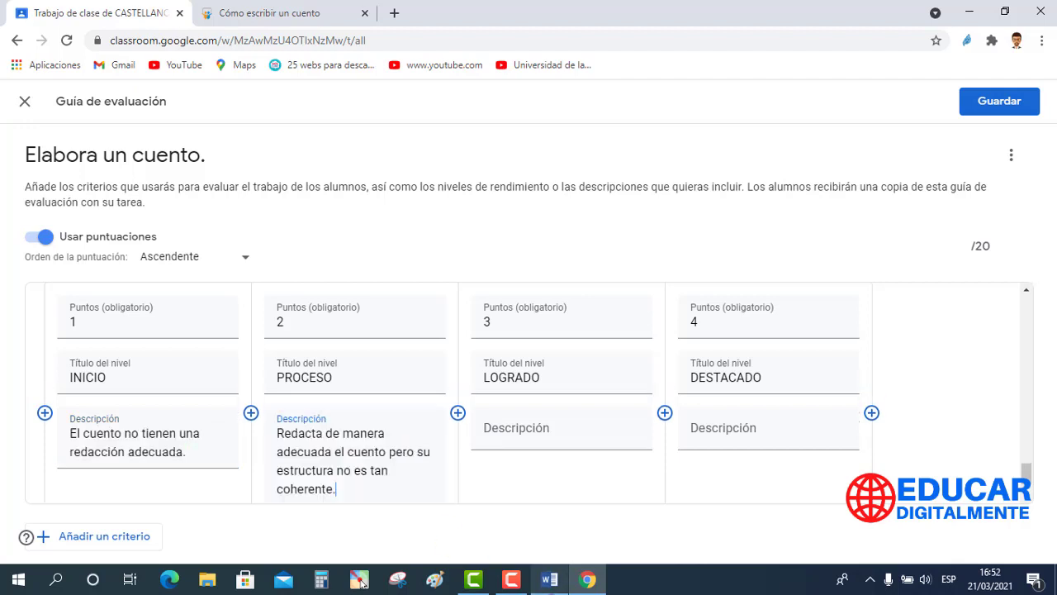
Step: Describe LOGRADO as "Redacta de manera adecuada el cuento pero su estructura es básica." and DESTACADO as "Redacta de manera adecuada el cuento respetando toda su estructura."
click(520, 437)
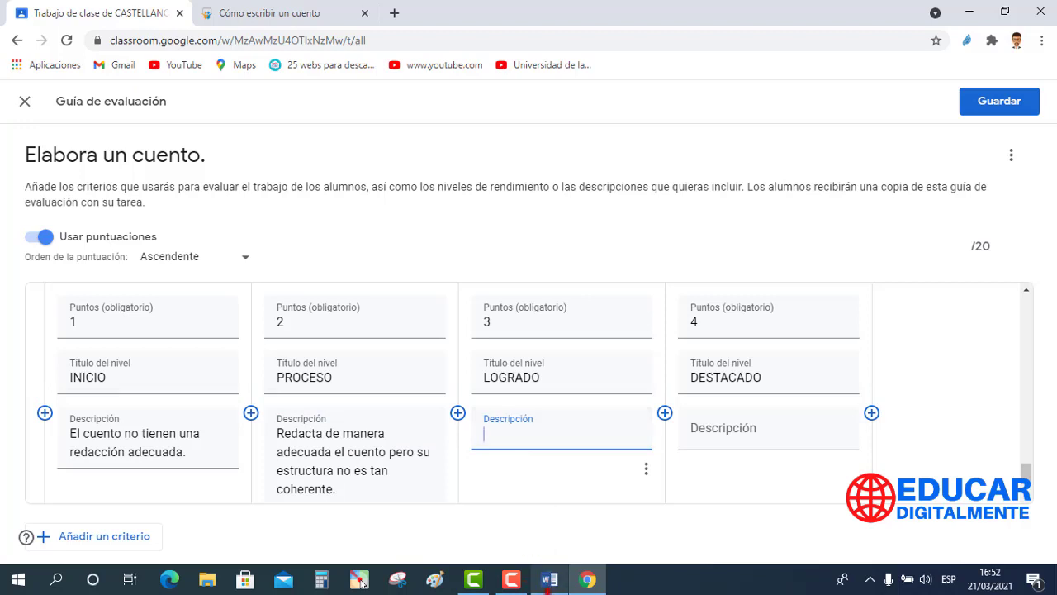
text(Redacta de manera adecuada el cuento  pero su estructura es básica.)
click(696, 433)
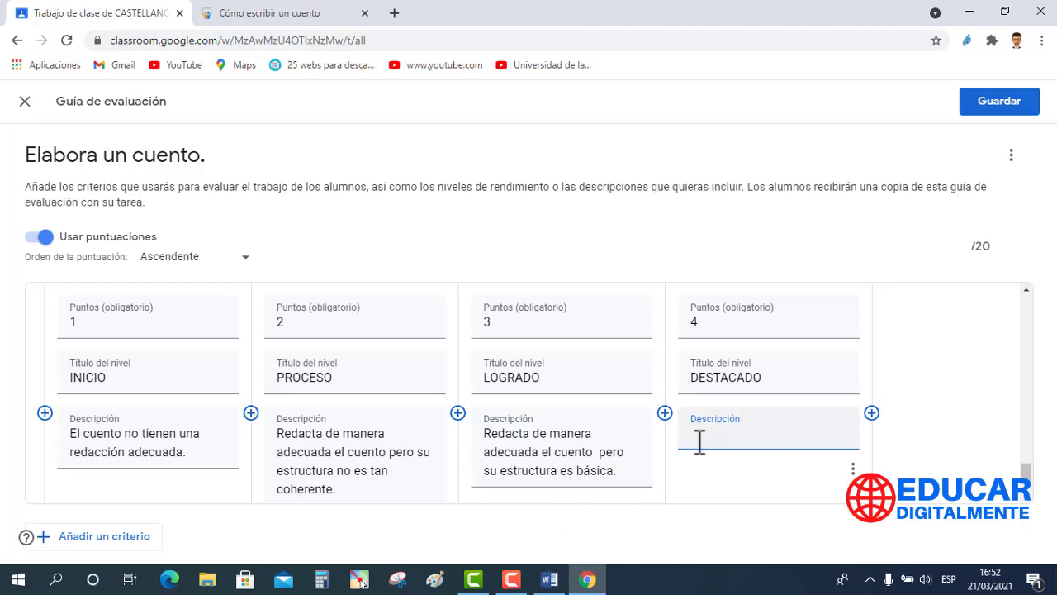
text(Redacta de manera adecuada el cuento respetando toda su estructura.)
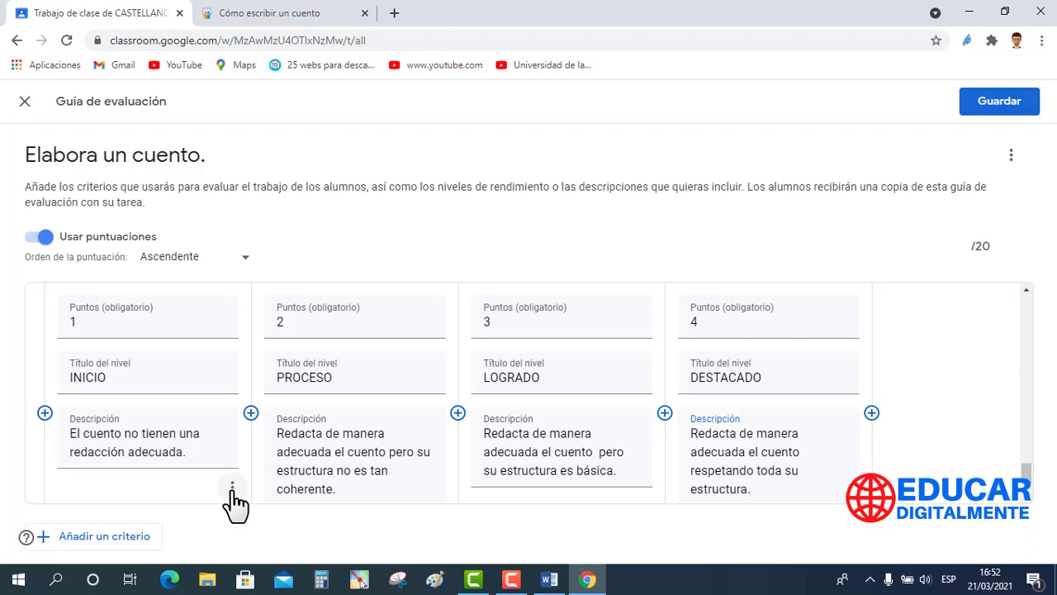
Step: Review the rubric back up to the TÍTULO criterion, save it, and create the assignment "Elabora un cuento."
click(233, 489)
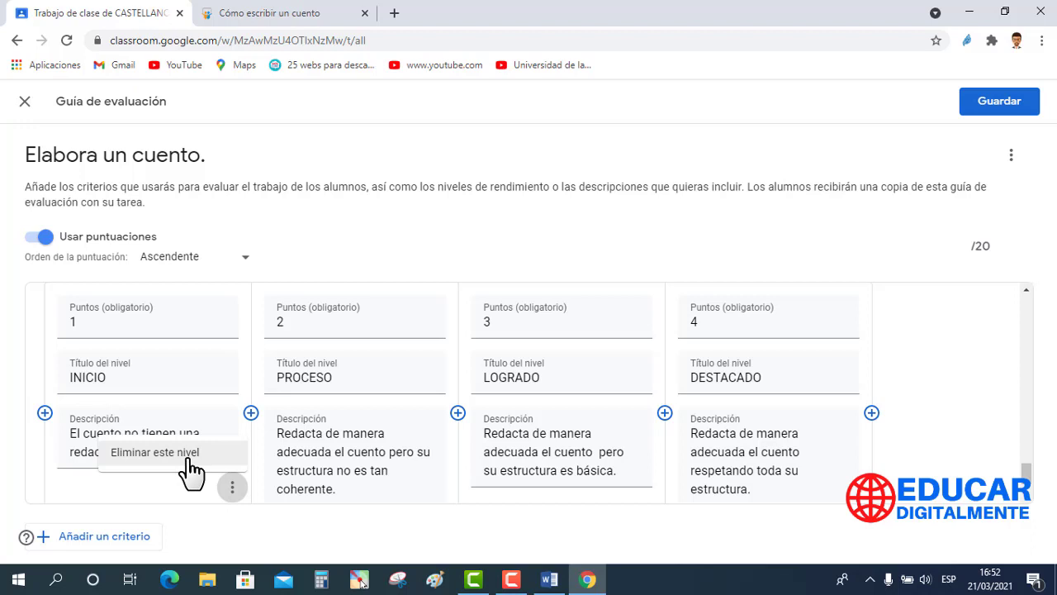
drag(1027, 472, 1027, 453)
drag(1027, 429, 1029, 410)
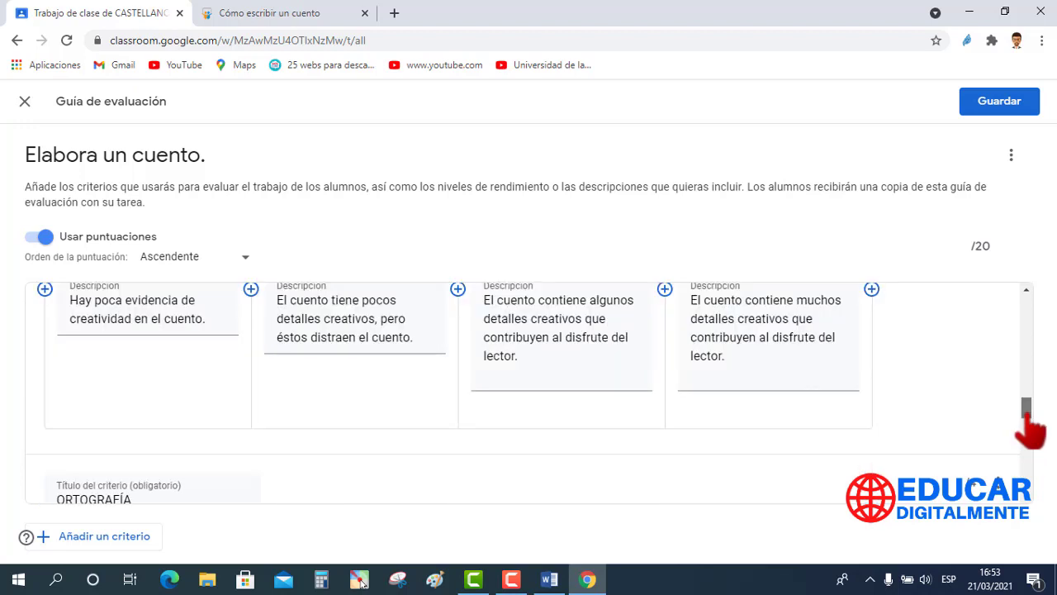
drag(1027, 410, 1024, 312)
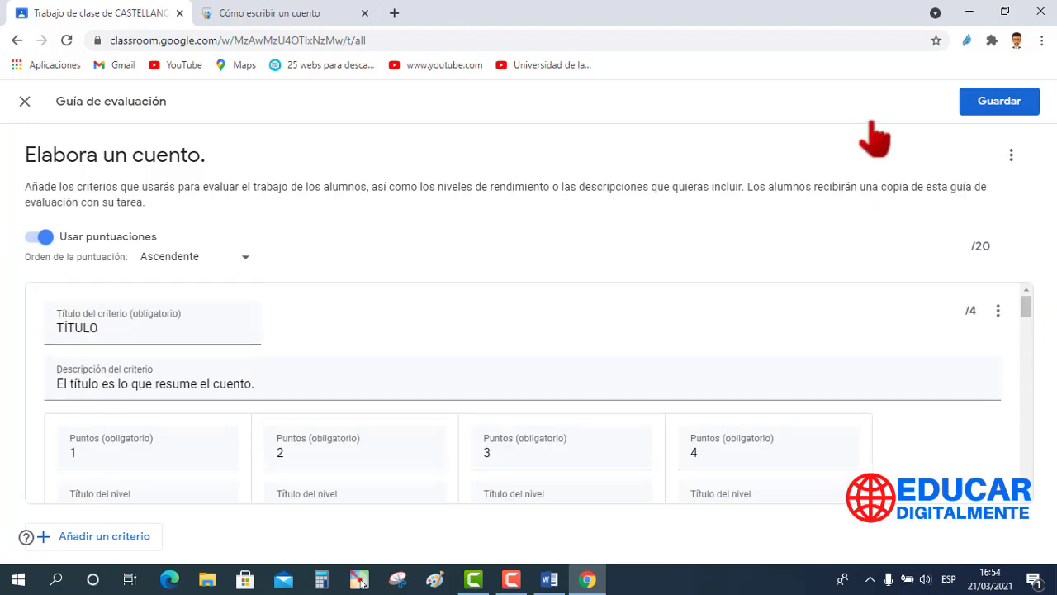
click(994, 103)
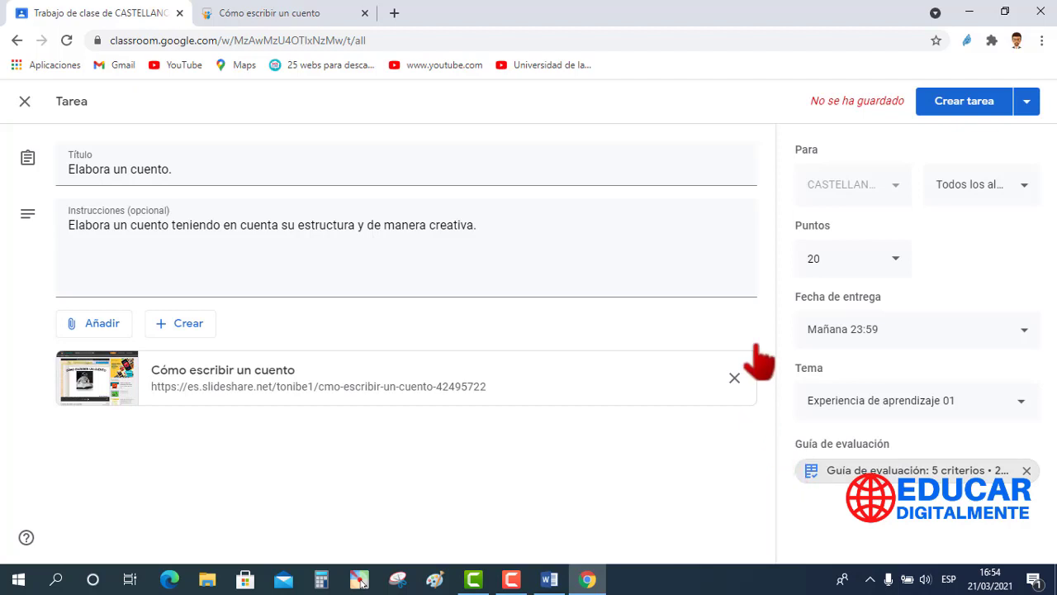
click(948, 107)
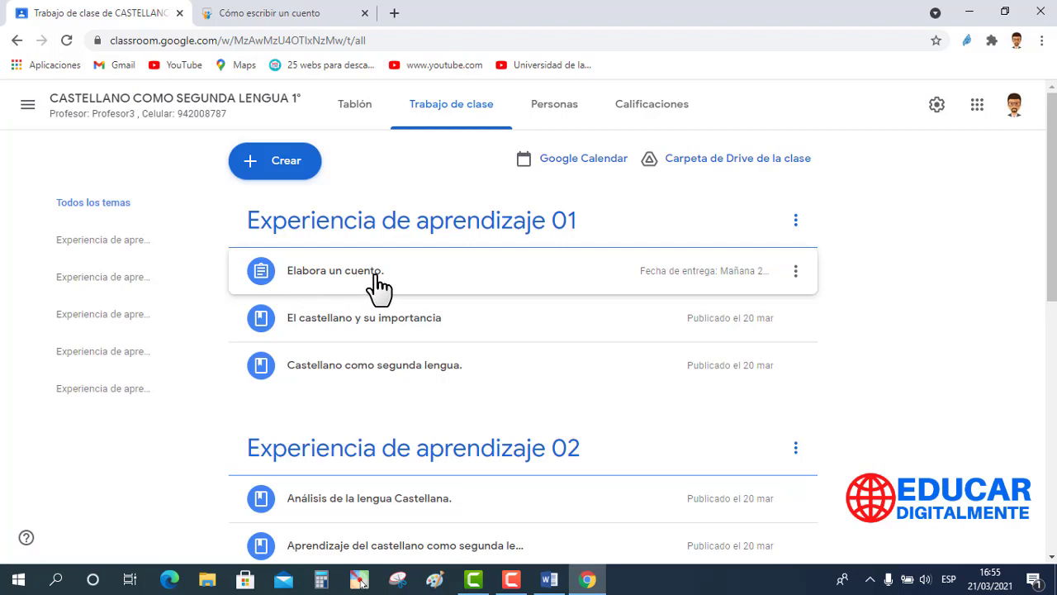
Step: Sign out of the teacher's Google account and sign in with the student's account, entering the account password
click(1014, 105)
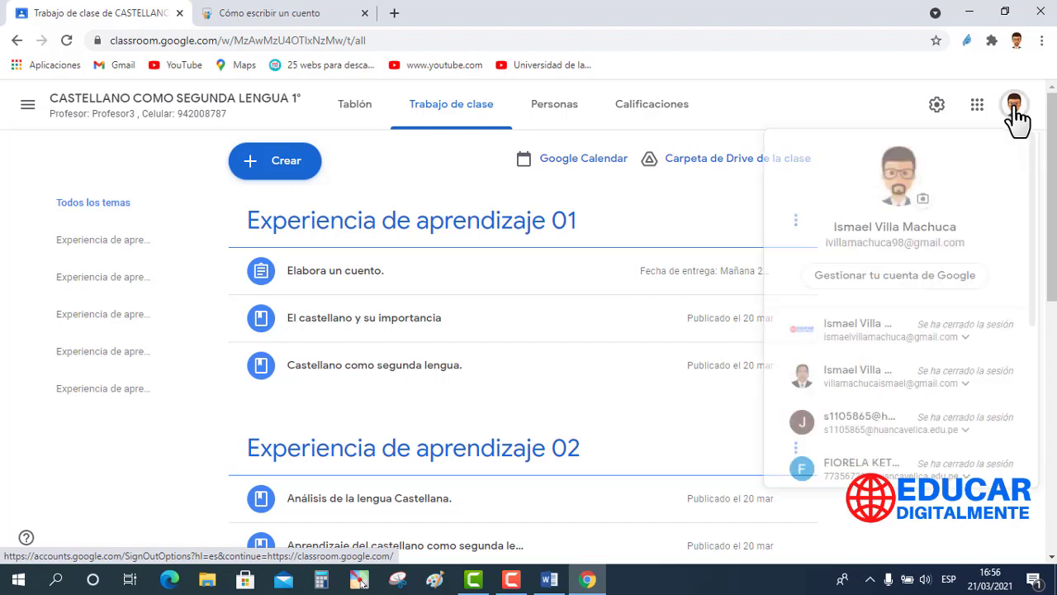
scroll(1037, 345, down, 5)
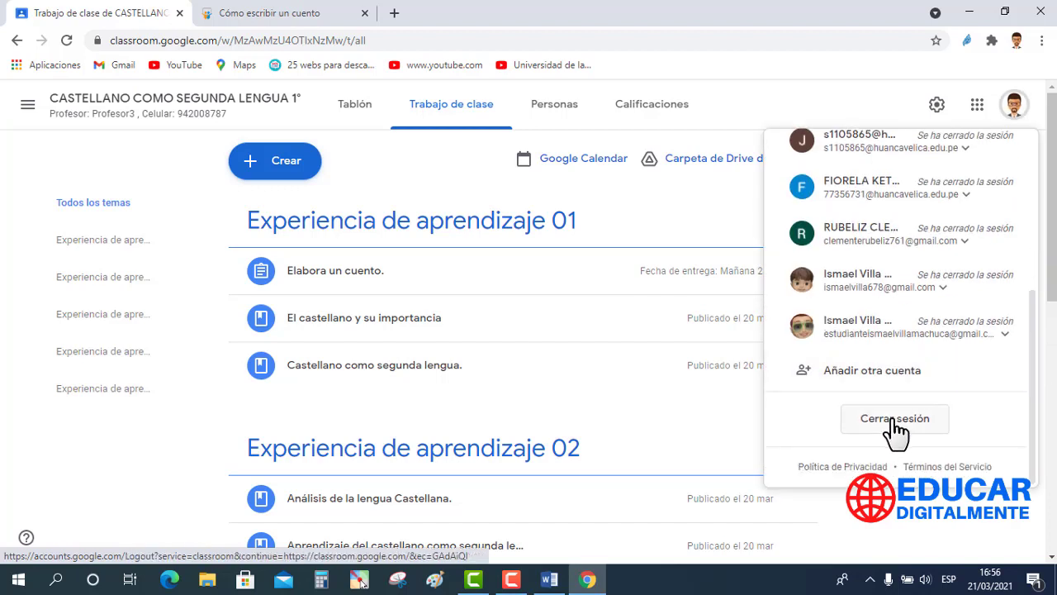
click(893, 421)
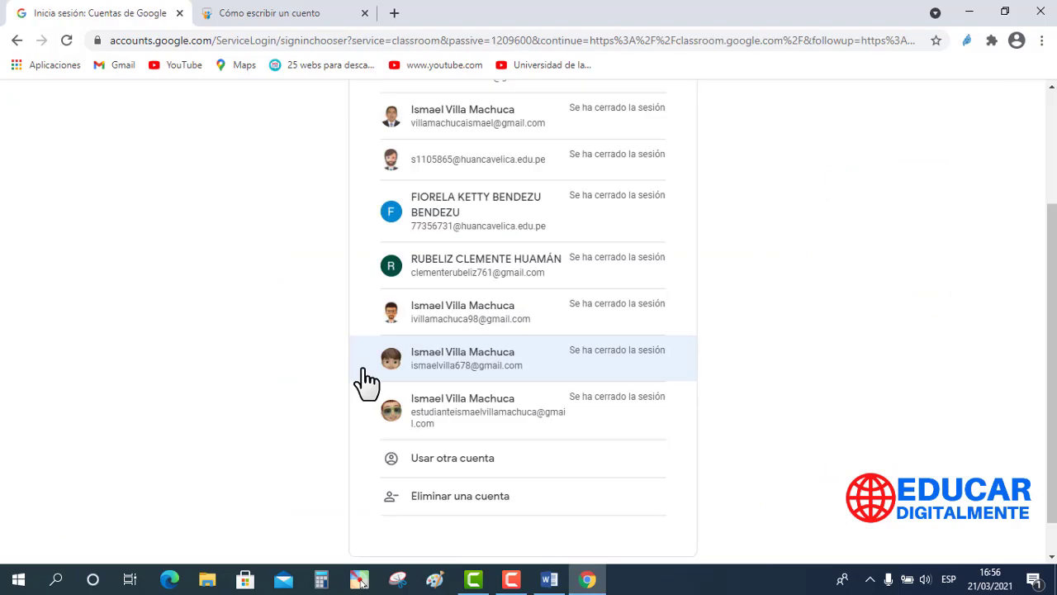
click(442, 374)
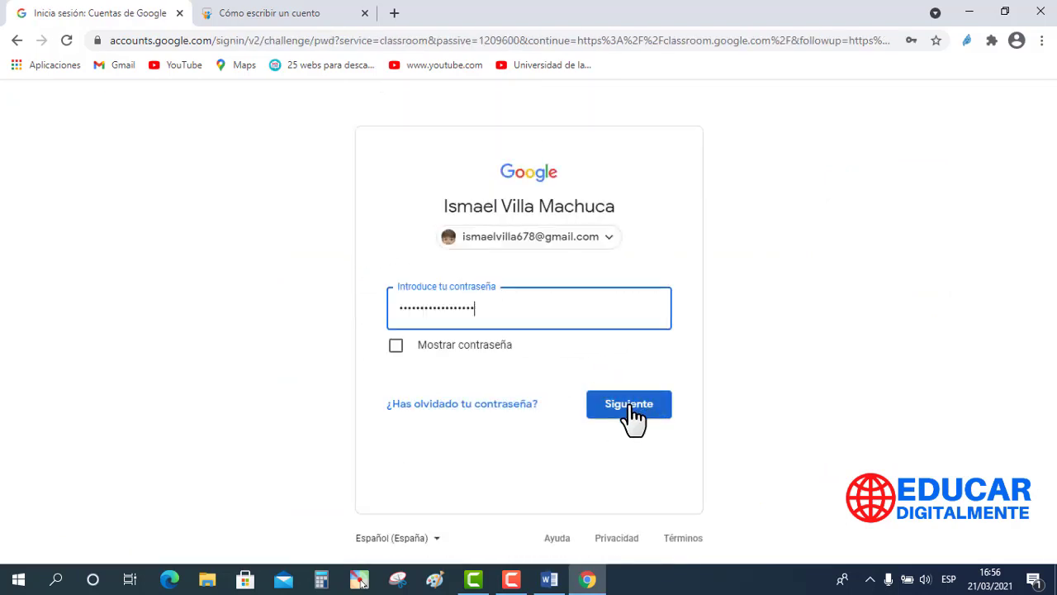
click(629, 405)
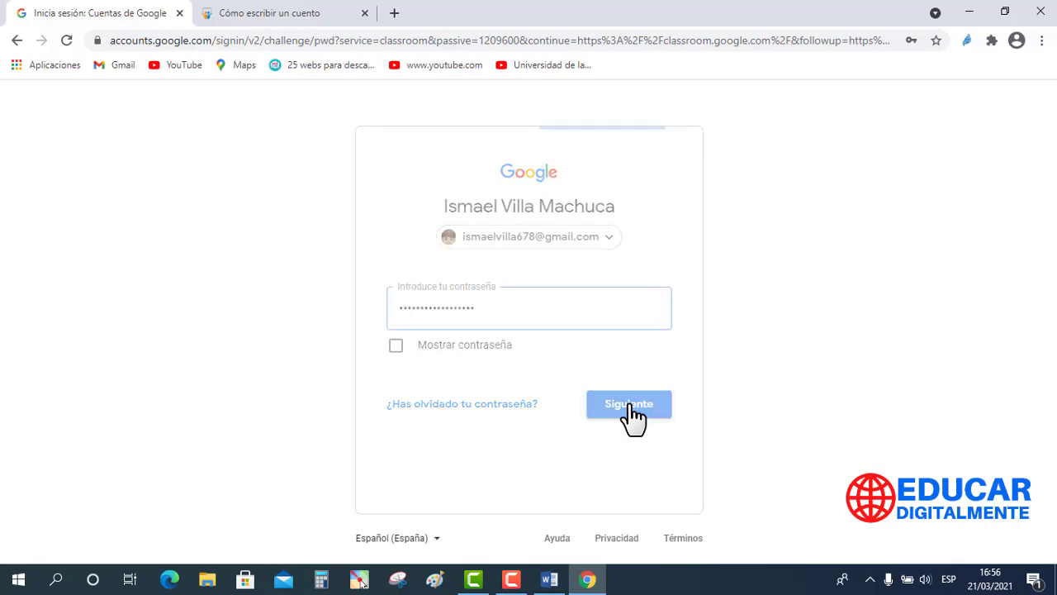
Step: Open the class CASTELLANO COMO SEGUNDA LENGUA 1° from the student's class list
drag(1045, 199, 1045, 341)
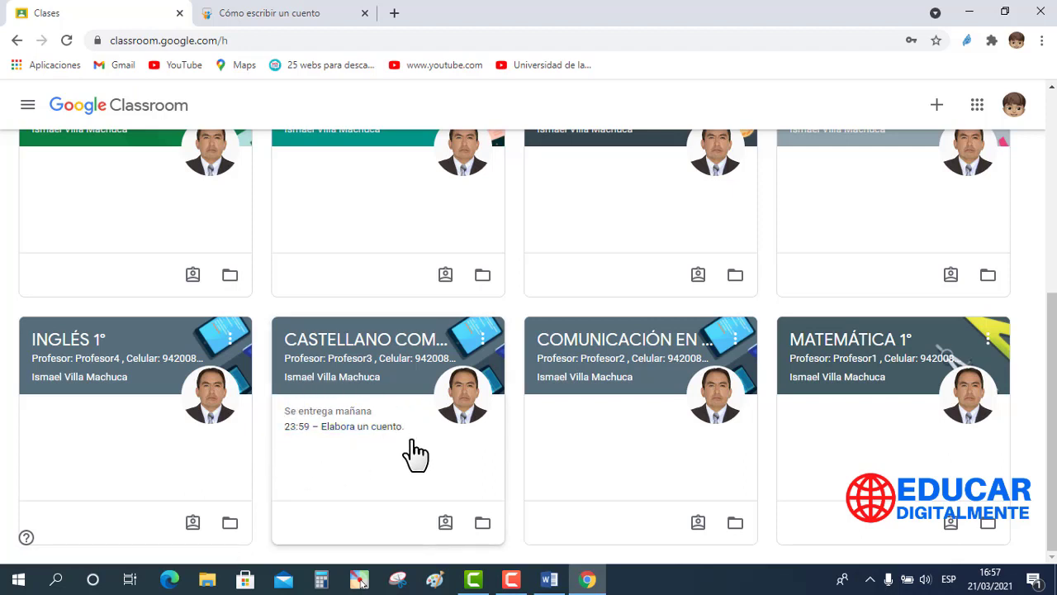
click(364, 345)
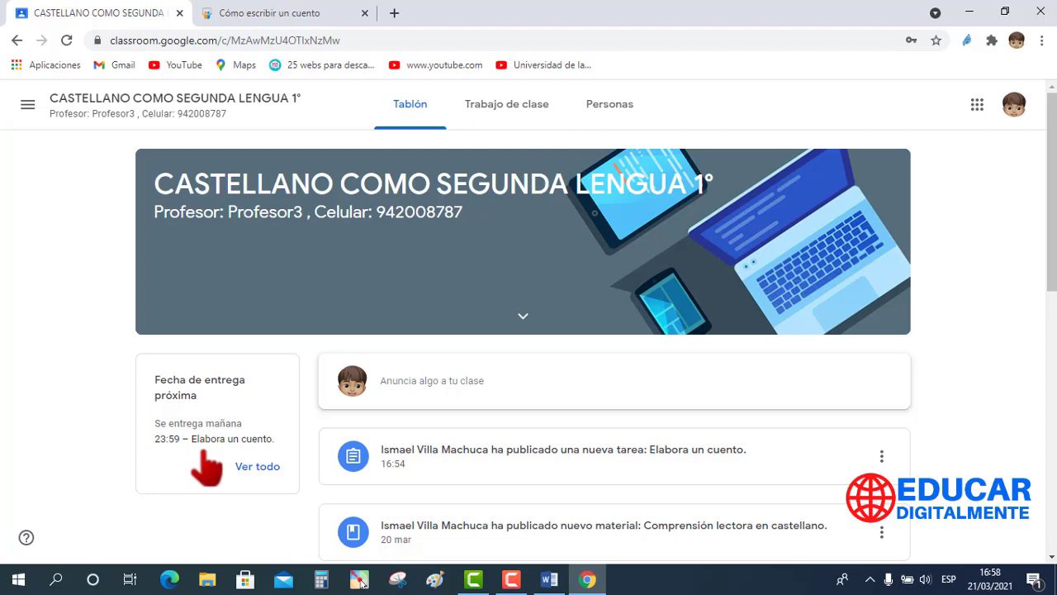
Step: Open the assignment "Elabora un cuento." and look through the first three slides of its attachment "Cómo escribir un cuento", closing it when done
click(245, 447)
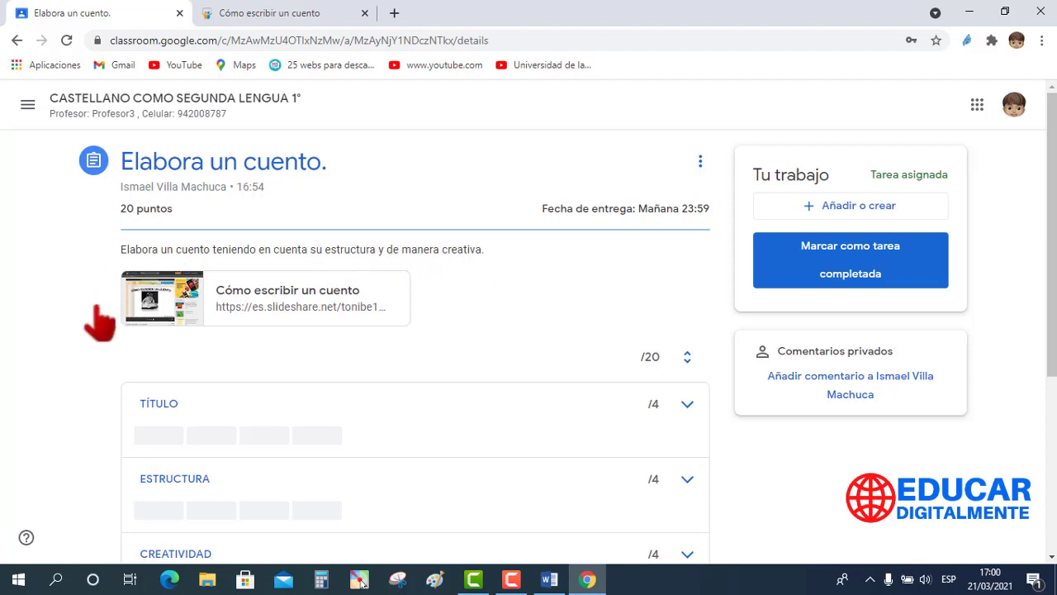
click(253, 291)
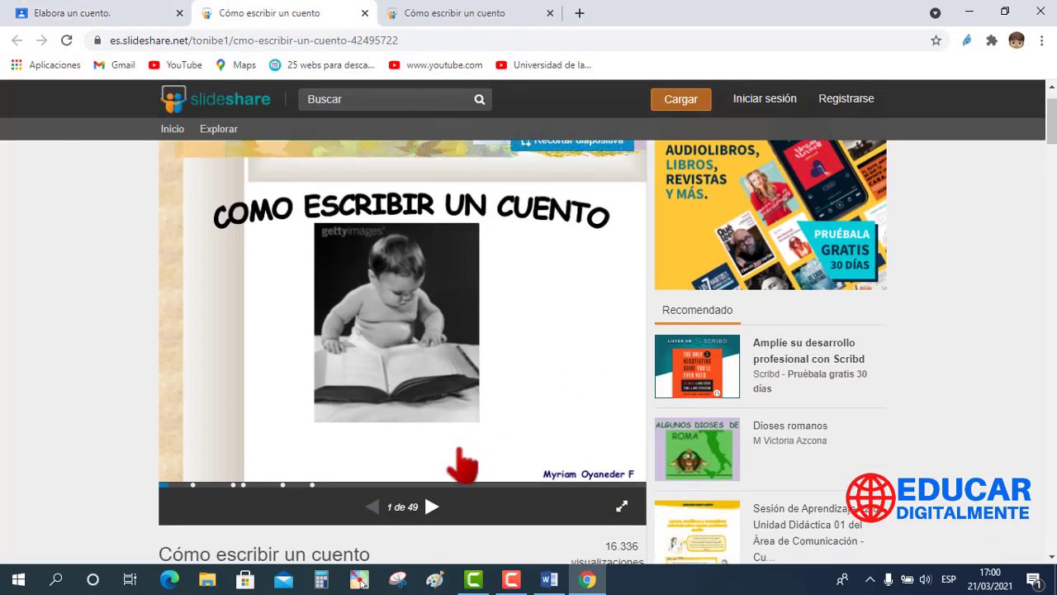
click(431, 505)
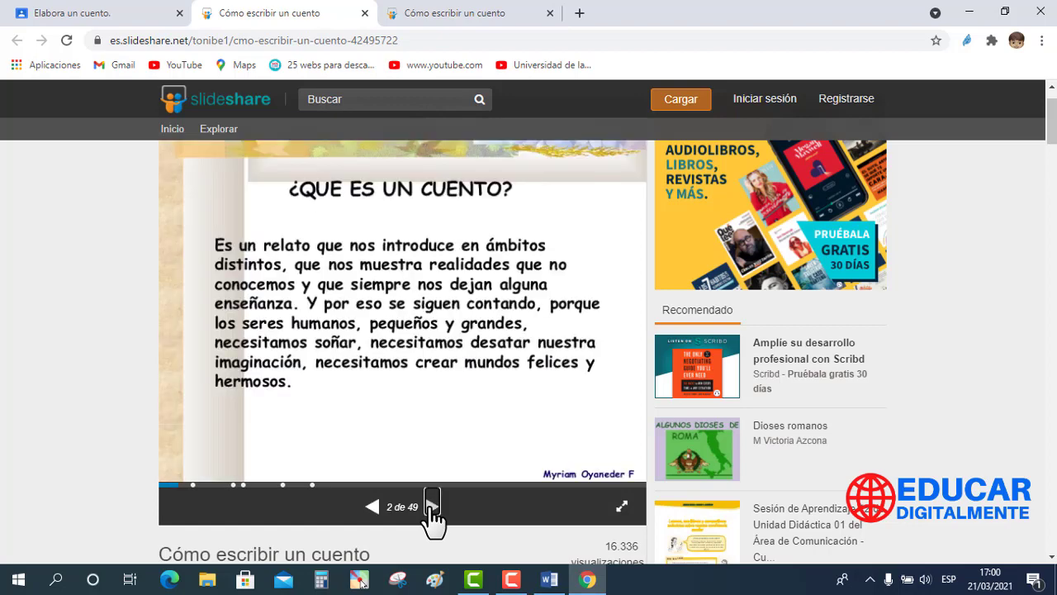
click(431, 506)
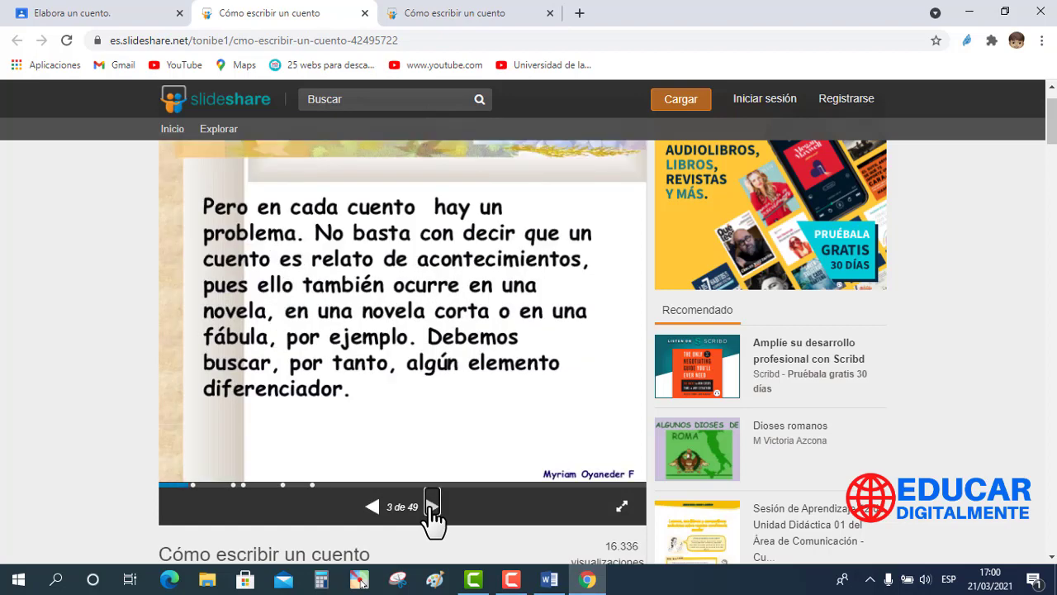
click(364, 13)
Step: Expand the rubric's TÍTULO and ESTRUCTURA criteria and read their levels from INICIO through DESTACADO
drag(1045, 207, 1052, 322)
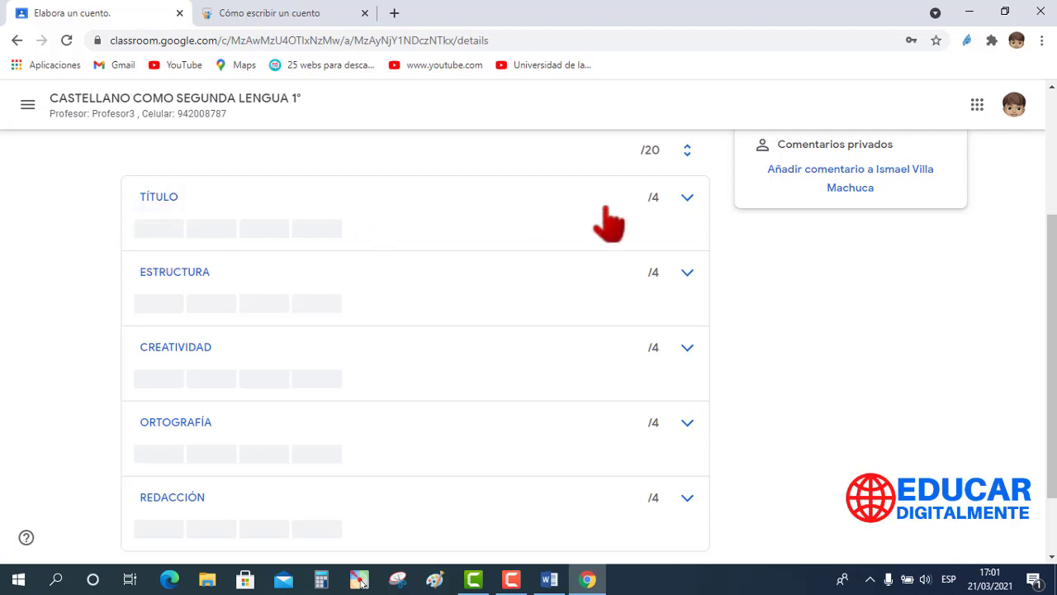
click(688, 198)
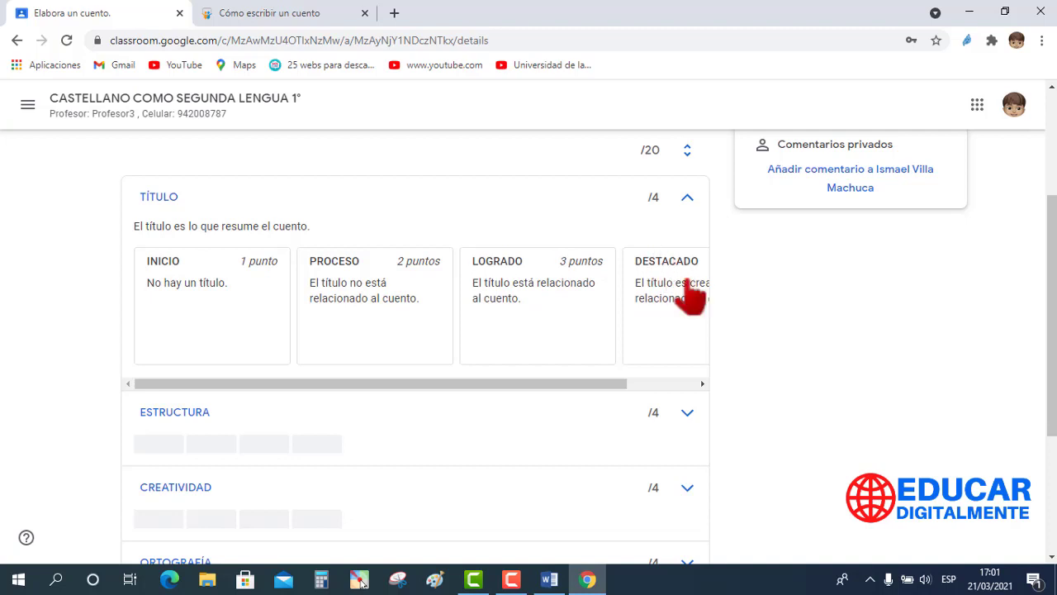
drag(618, 385, 688, 384)
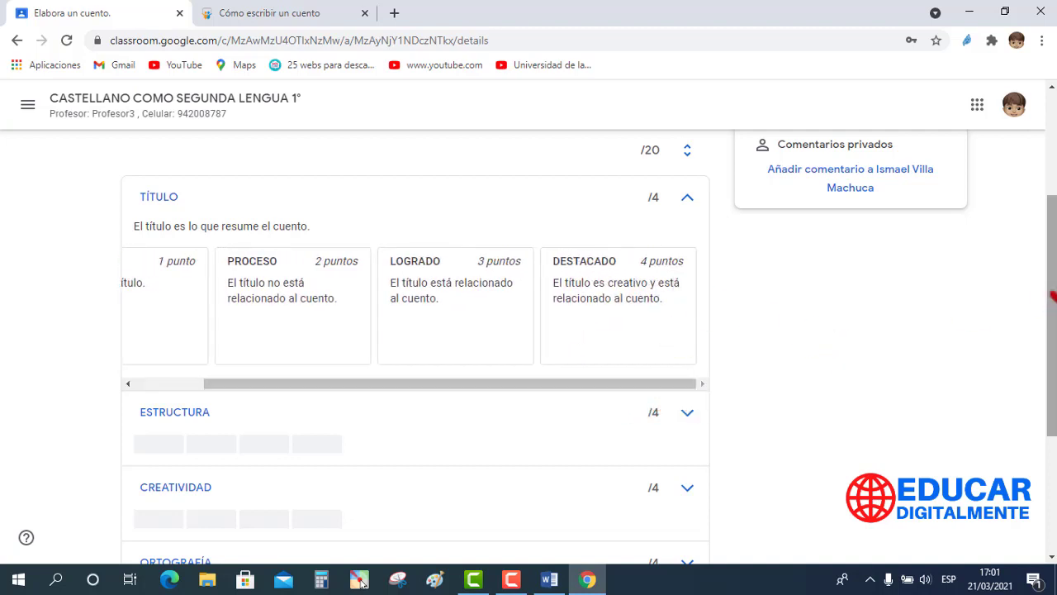
drag(1051, 282, 1049, 392)
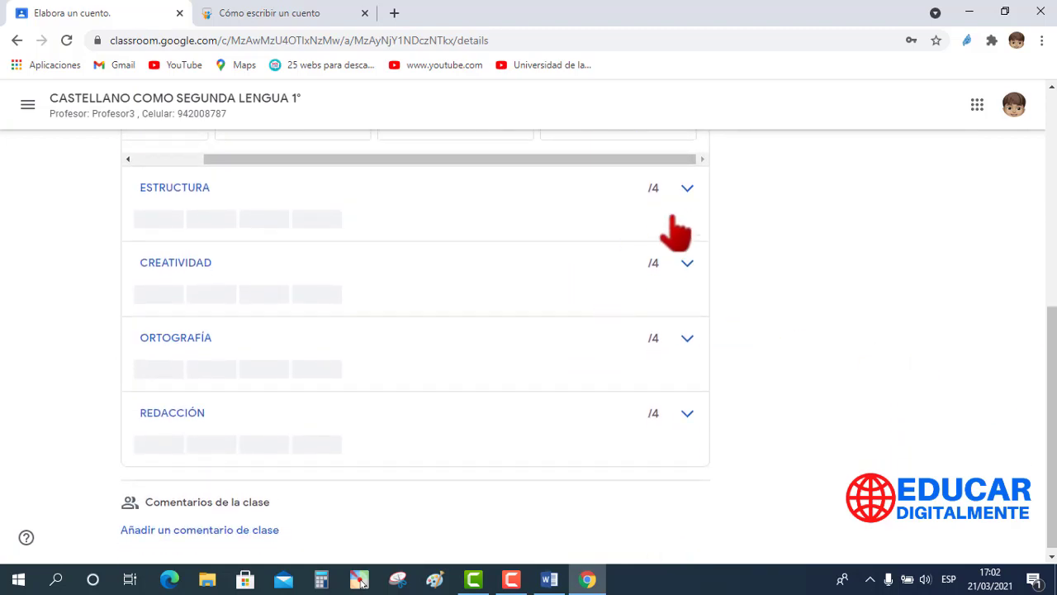
click(685, 199)
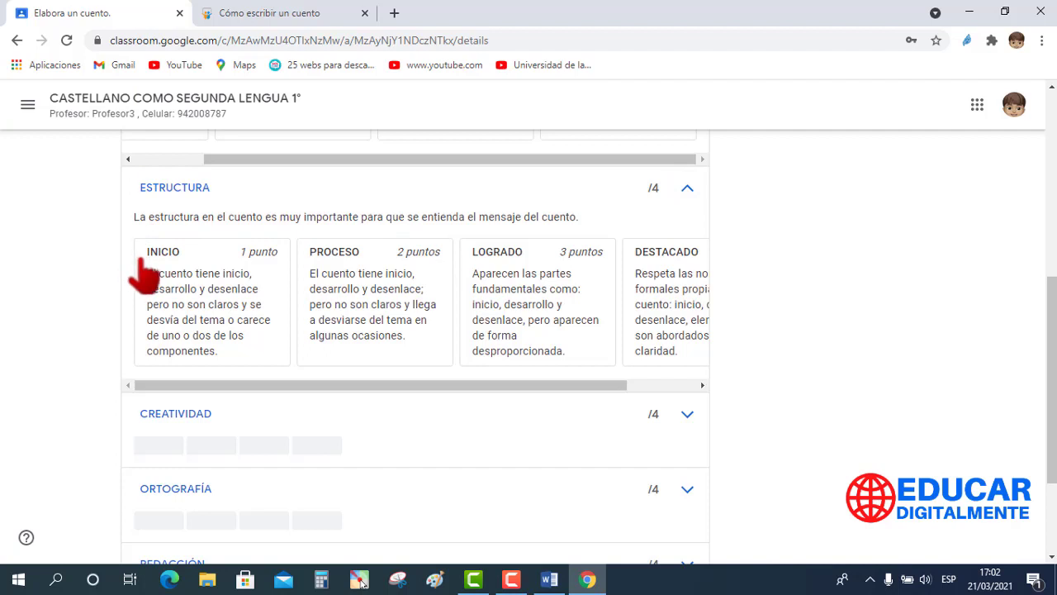
drag(508, 380, 589, 402)
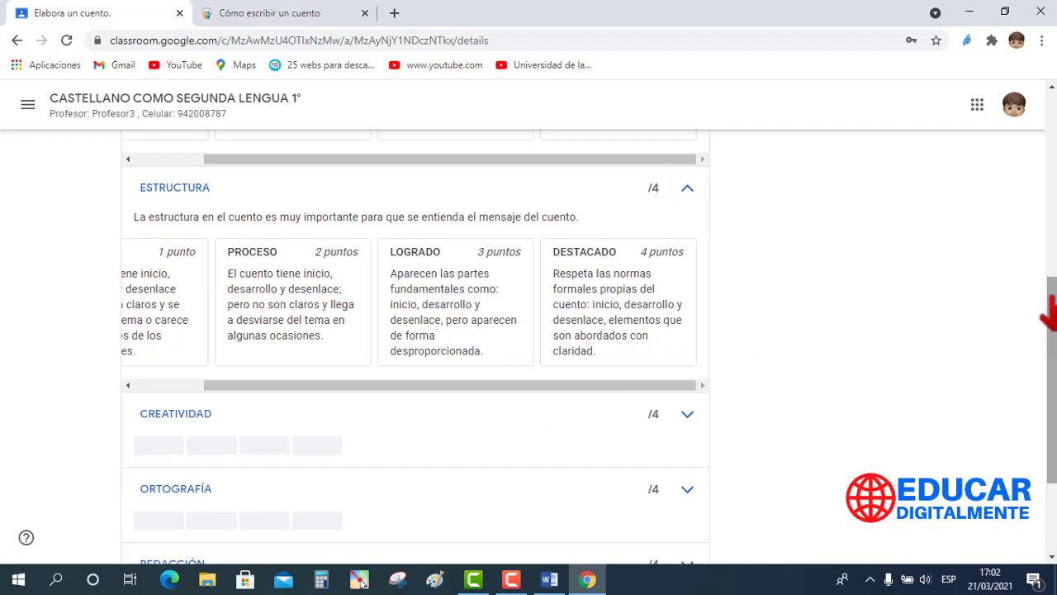
Step: Expand the CREATIVIDAD and ORTOGRAFÍA criteria of the rubric and read their level descriptions
drag(1050, 306, 1053, 400)
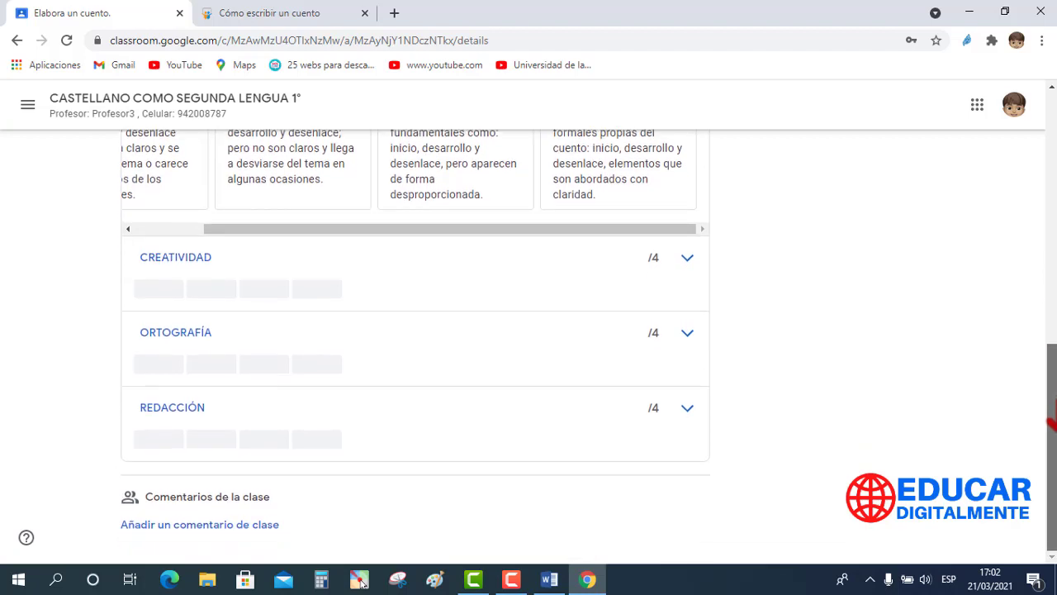
click(687, 259)
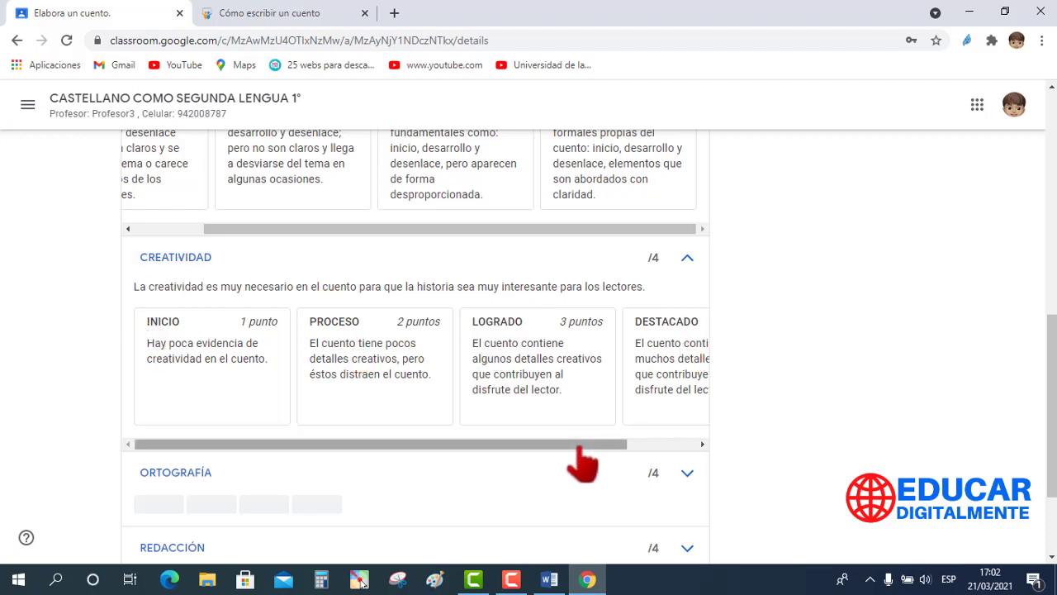
drag(590, 446, 646, 448)
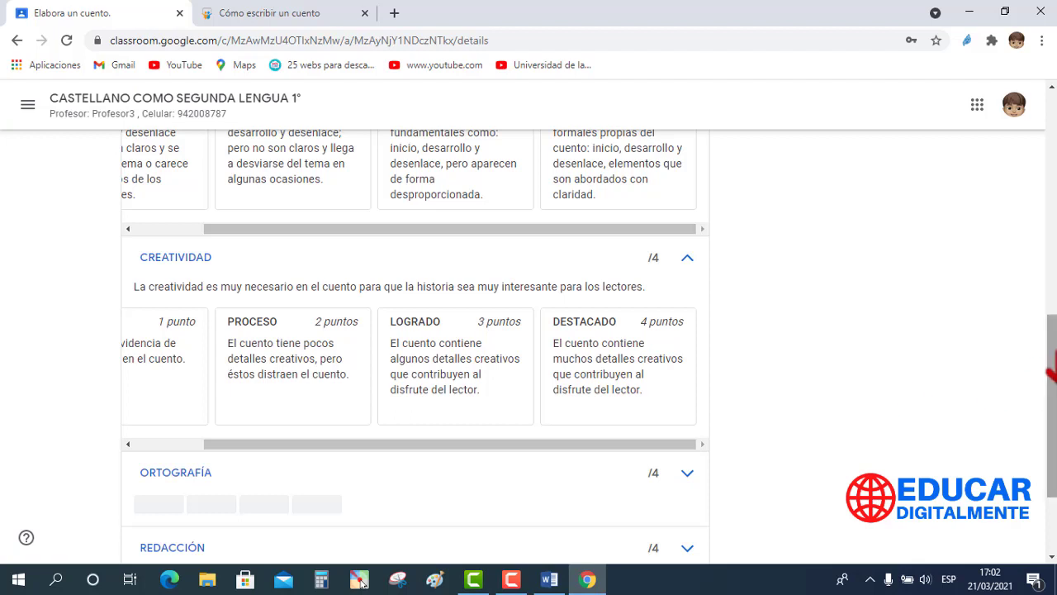
drag(1049, 377, 1051, 475)
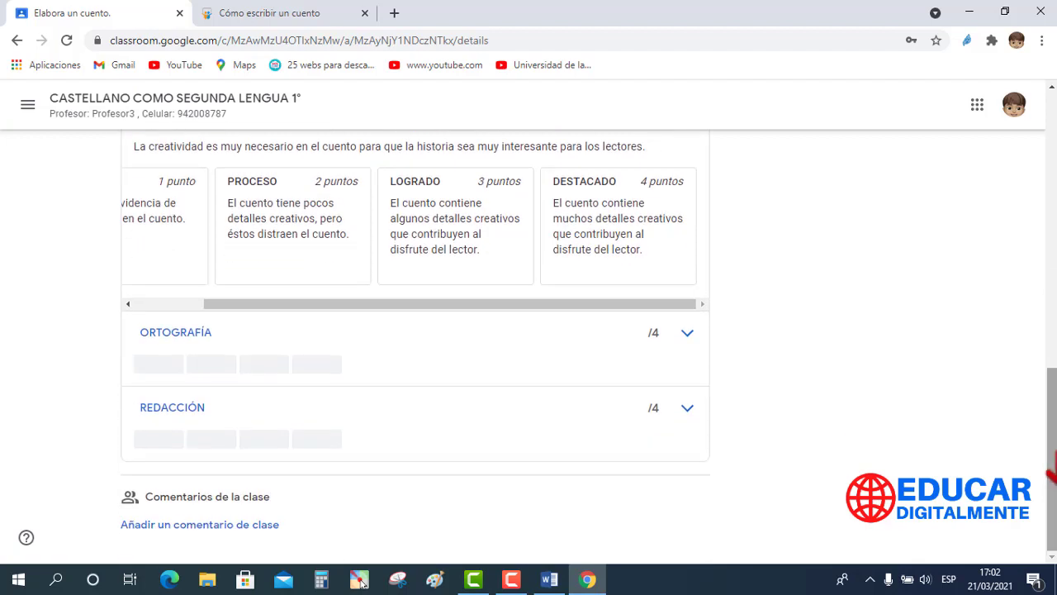
click(688, 339)
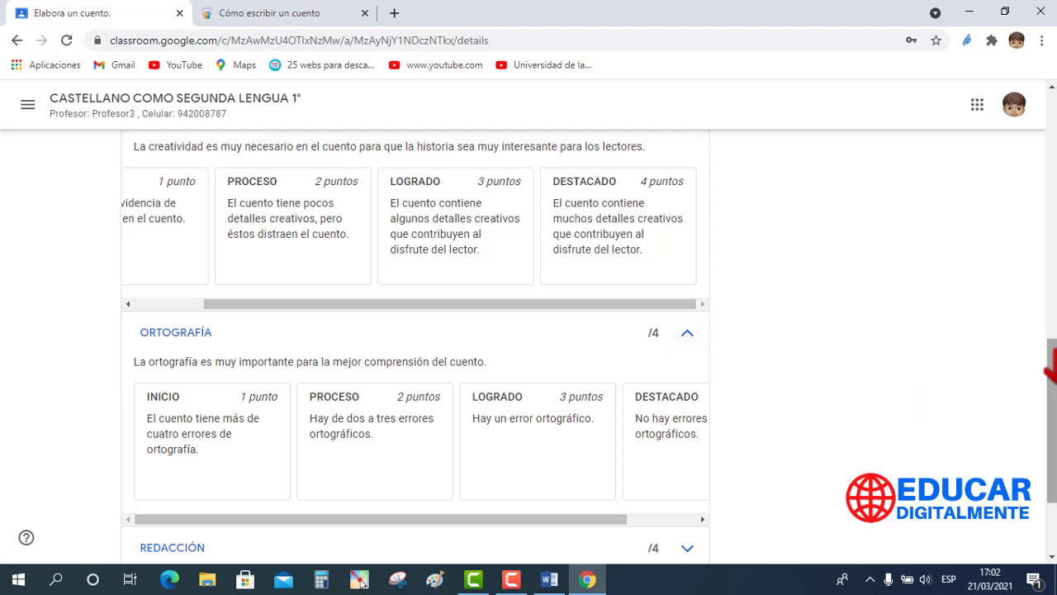
drag(1050, 363, 1047, 424)
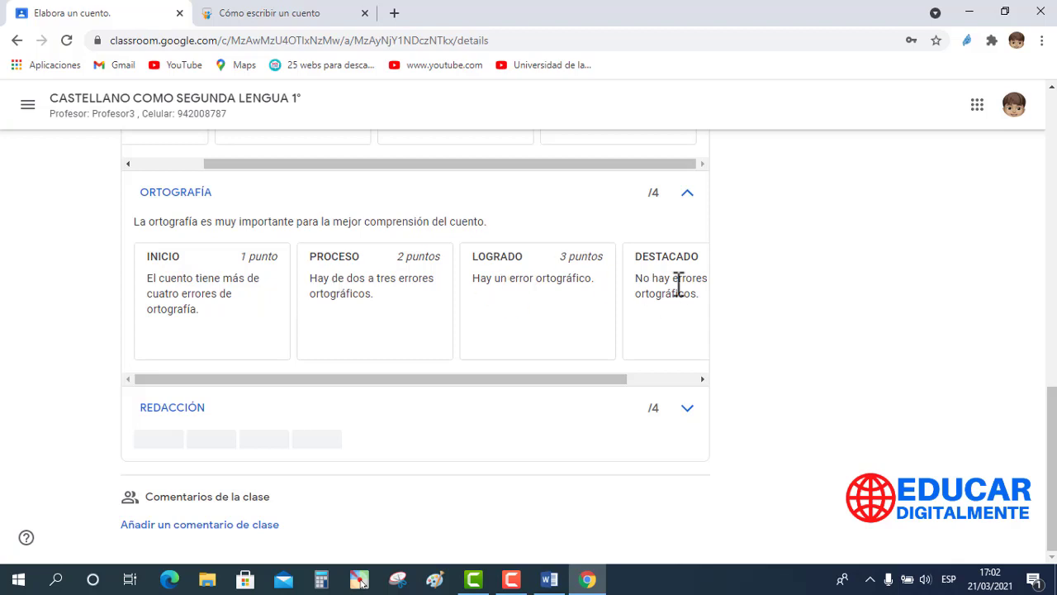
Step: Expand the REDACCIÓN criterion, examine its levels and the DESTACADO level of ORTOGRAFÍA, and review the rubric back up to TÍTULO
click(686, 408)
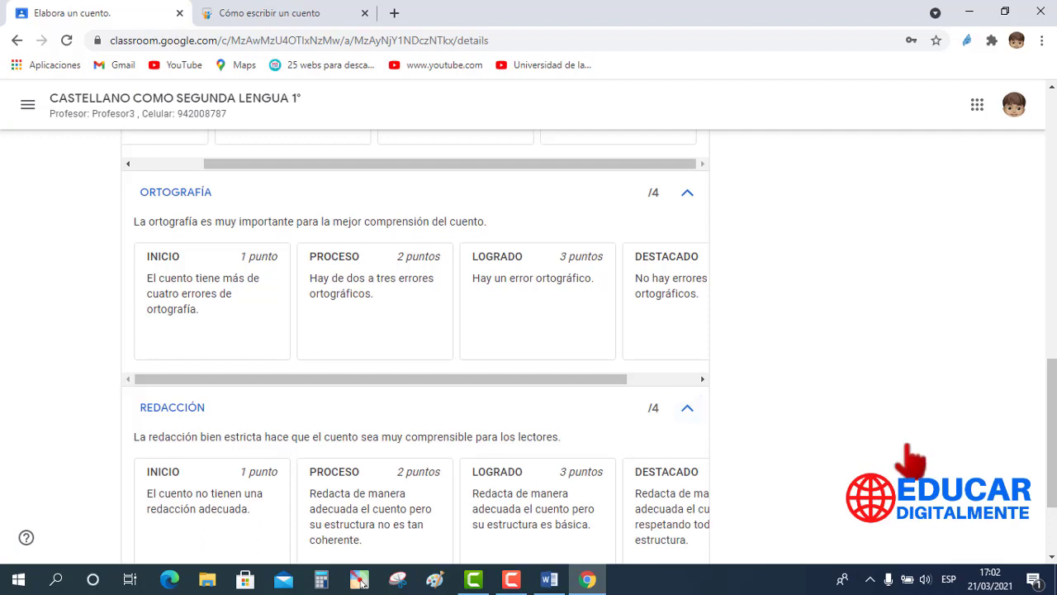
scroll(1049, 449, down, 2)
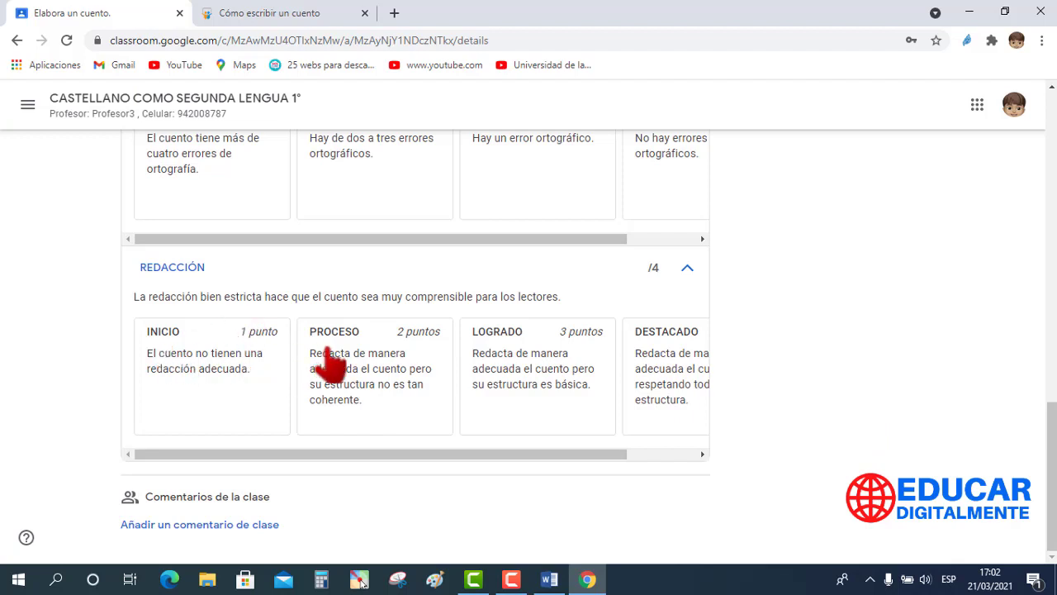
drag(516, 450, 606, 455)
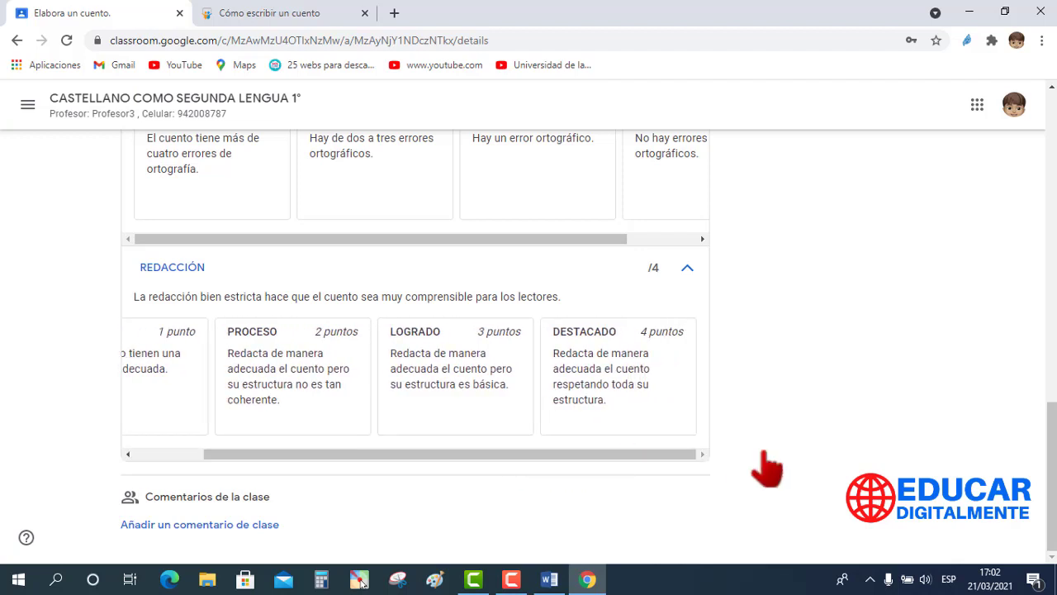
drag(1050, 484, 1050, 420)
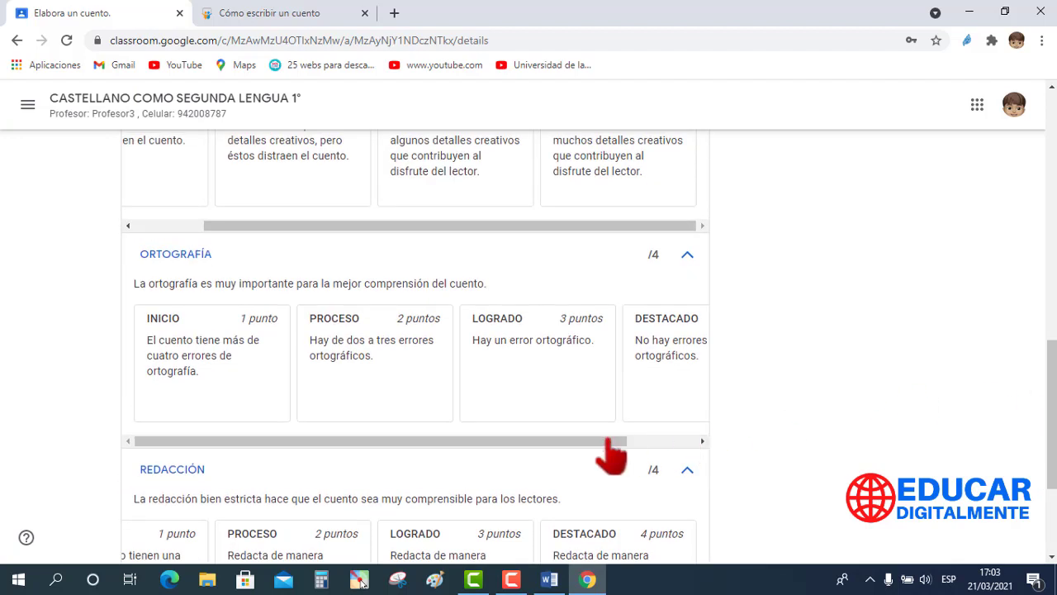
drag(585, 442, 672, 442)
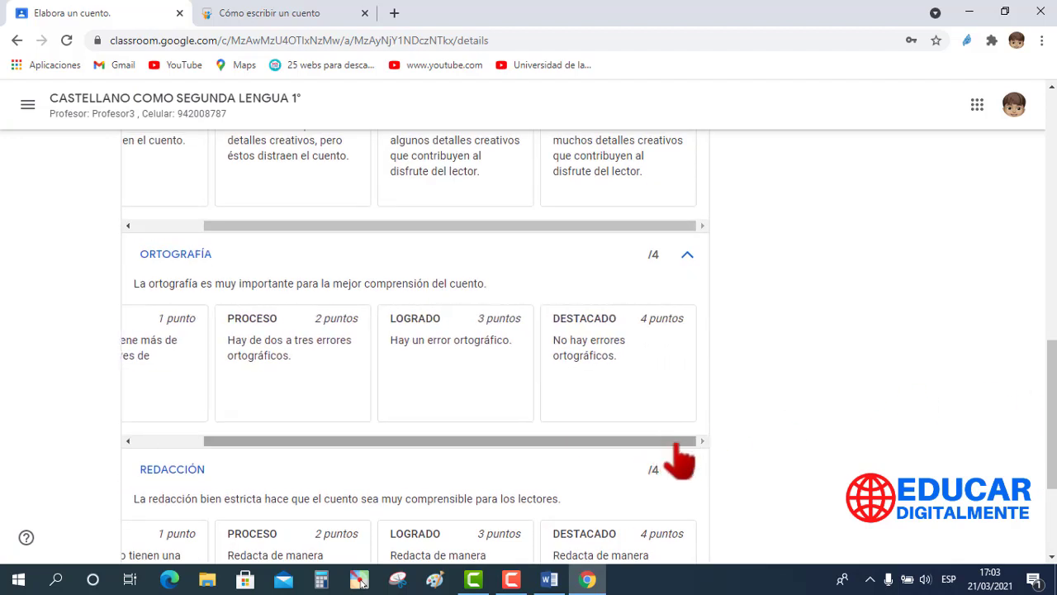
drag(1050, 417, 1049, 196)
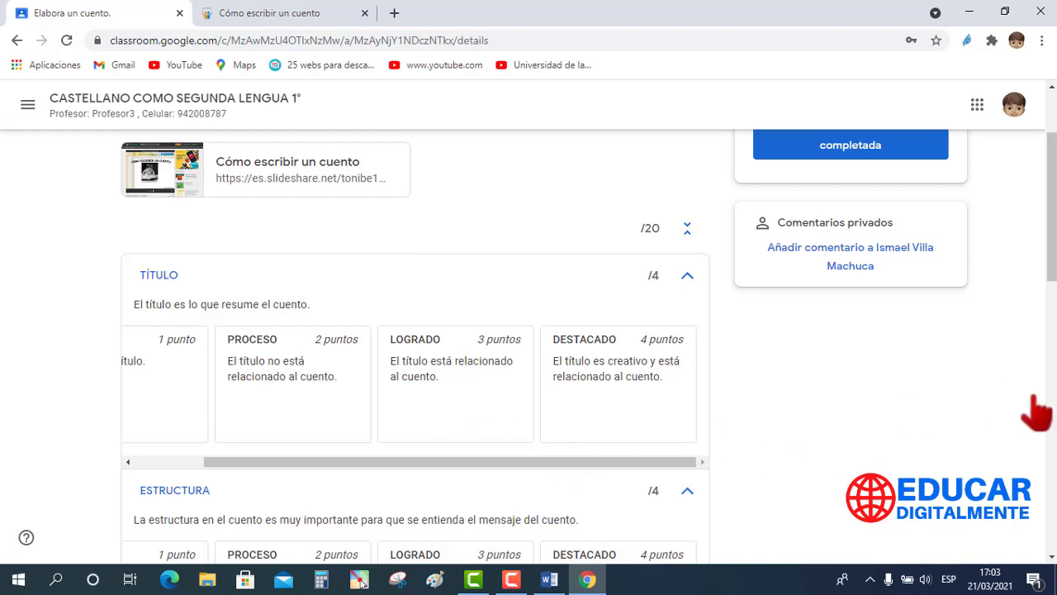
Step: Post the class comment "Profesor es muy interesante la información de cómo crear un cuento. También la rúbrica de evaluación está muy bien. Gracias"
drag(1051, 269, 1051, 545)
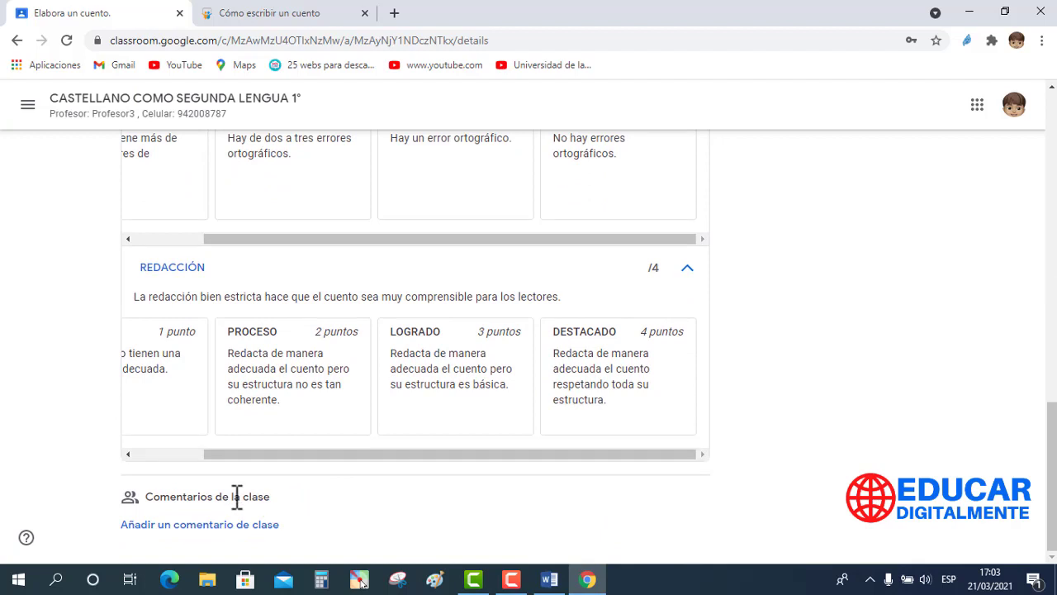
click(147, 529)
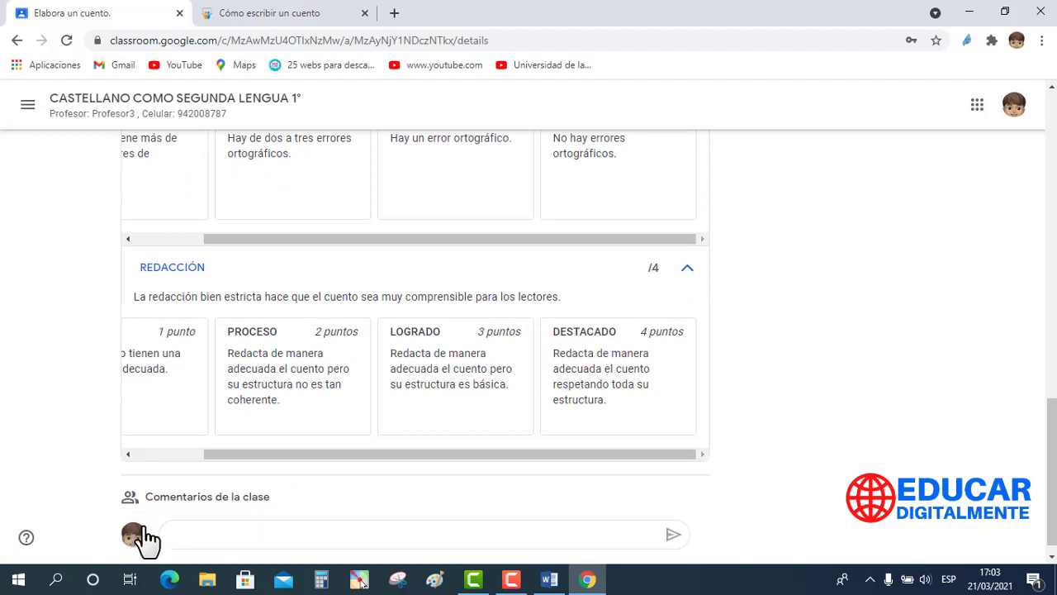
text(Profesor es muy interesante la información de cómo crear un cuento.)
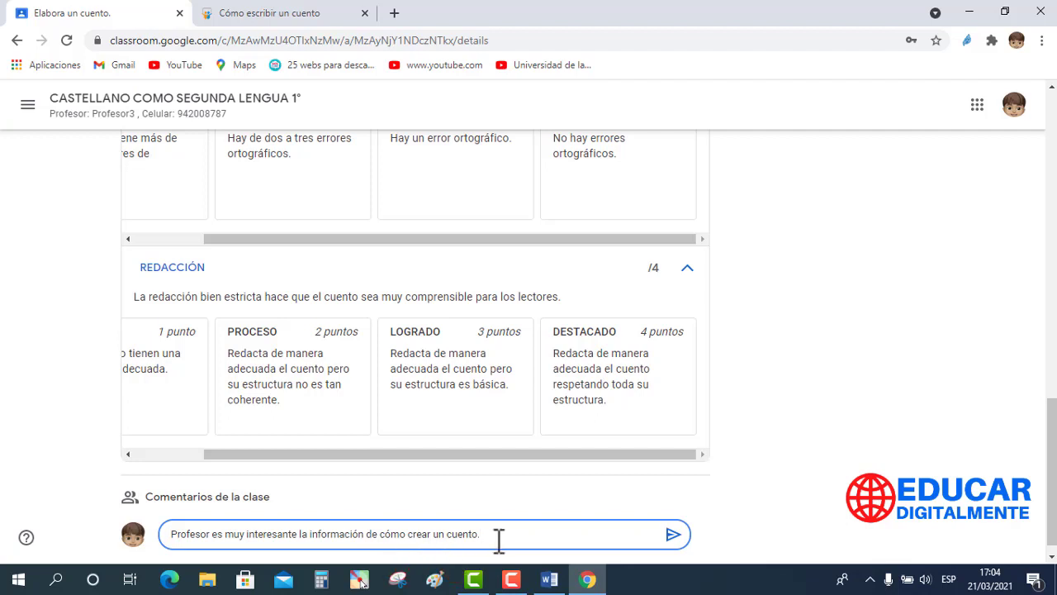
text(También la rúbrica de evaluación está muy bien. Gracias)
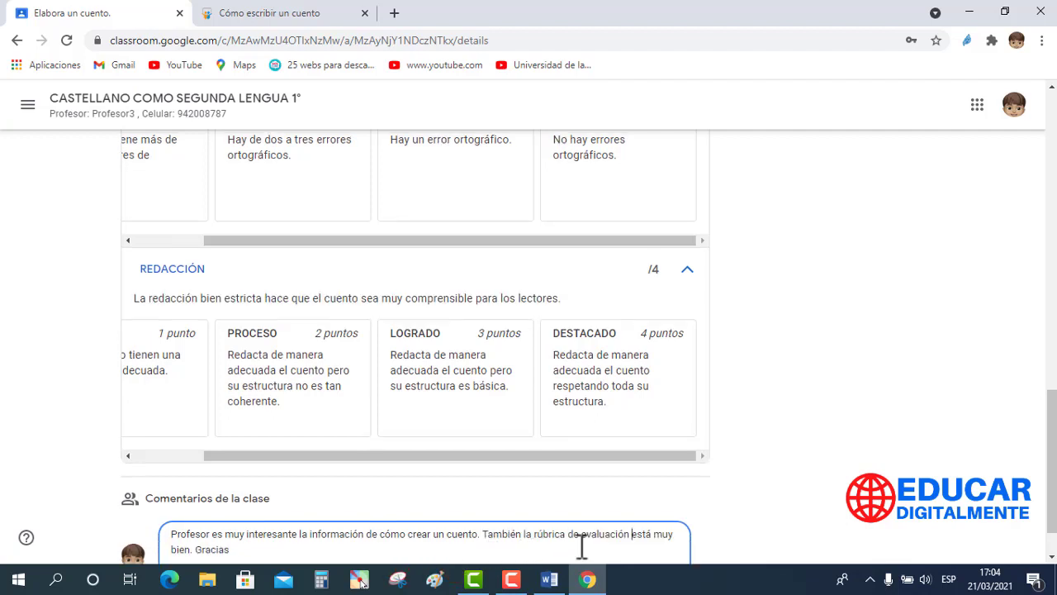
click(631, 534)
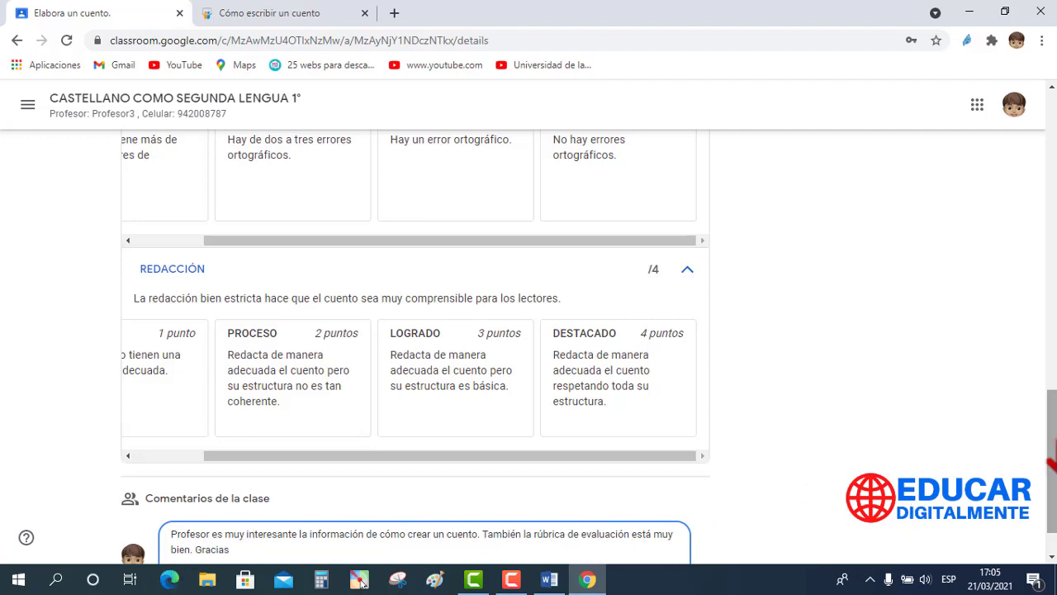
scroll(1050, 471, down, 1)
drag(1051, 477, 1052, 495)
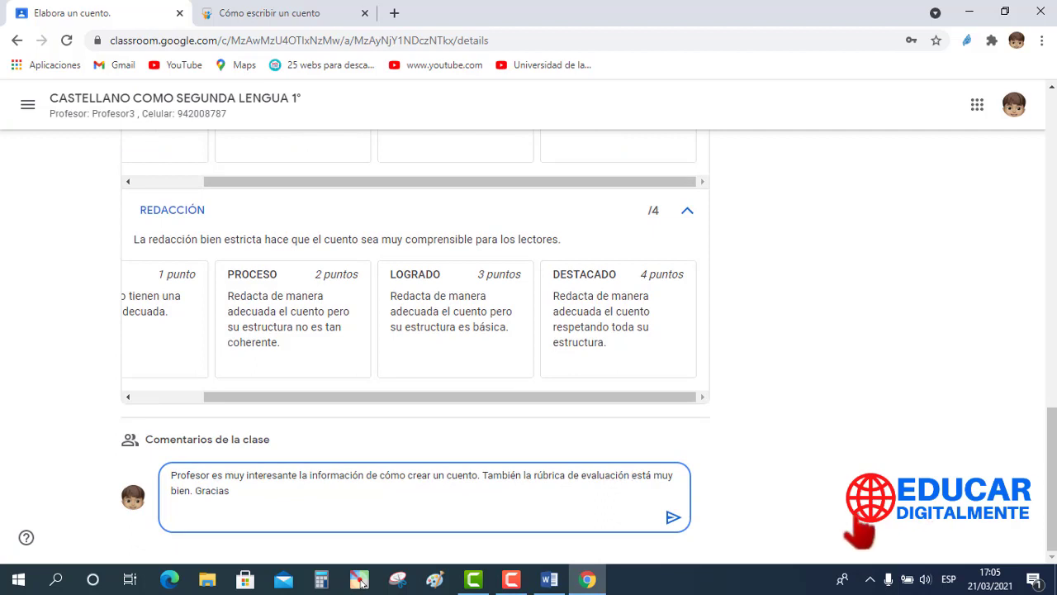
click(673, 520)
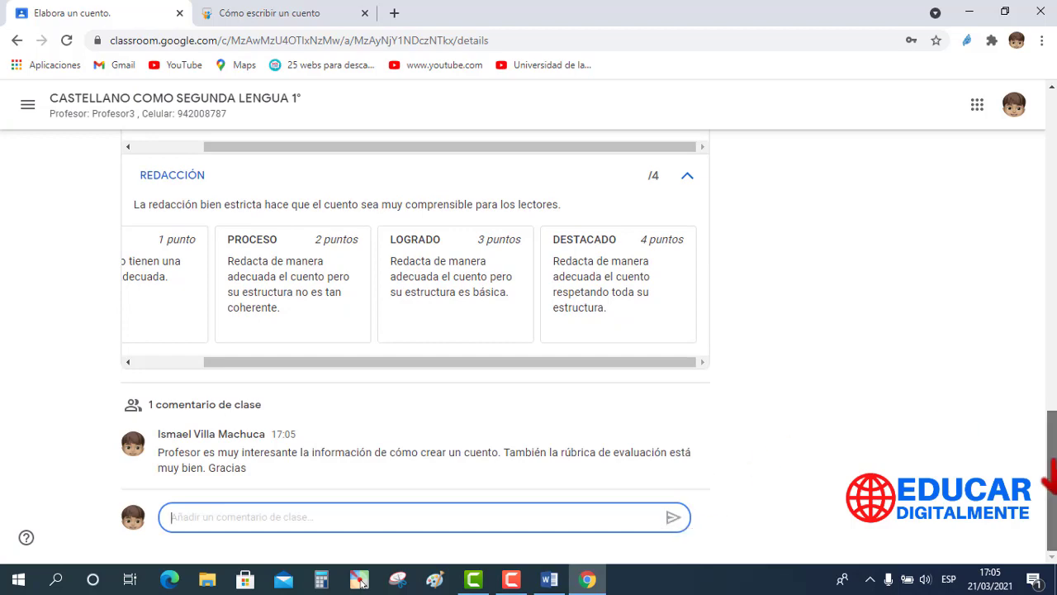
Step: Attach the file LA ADOLESCENTE QUE LOGRÓ SU SUEÑO.docx from the computer to the assignment's student work and turn it in
drag(1052, 479, 1052, 379)
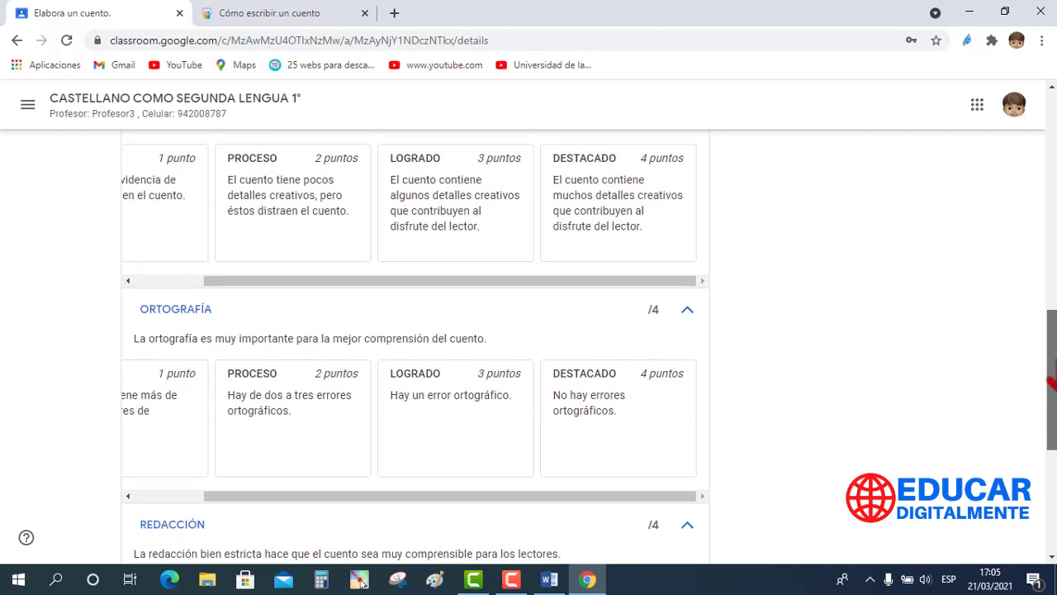
drag(1050, 379, 1051, 305)
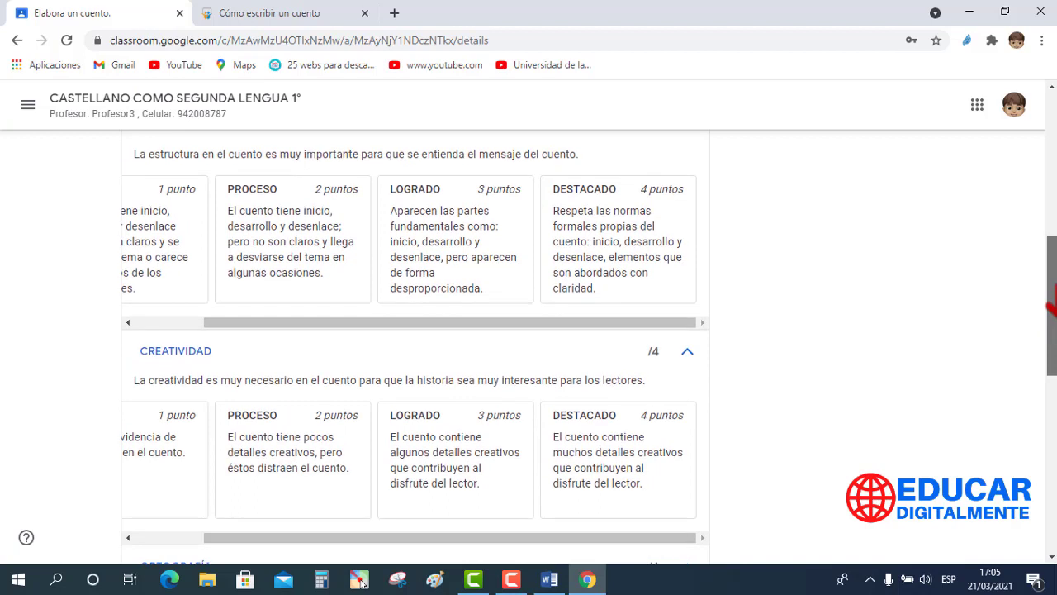
drag(1051, 305, 1052, 281)
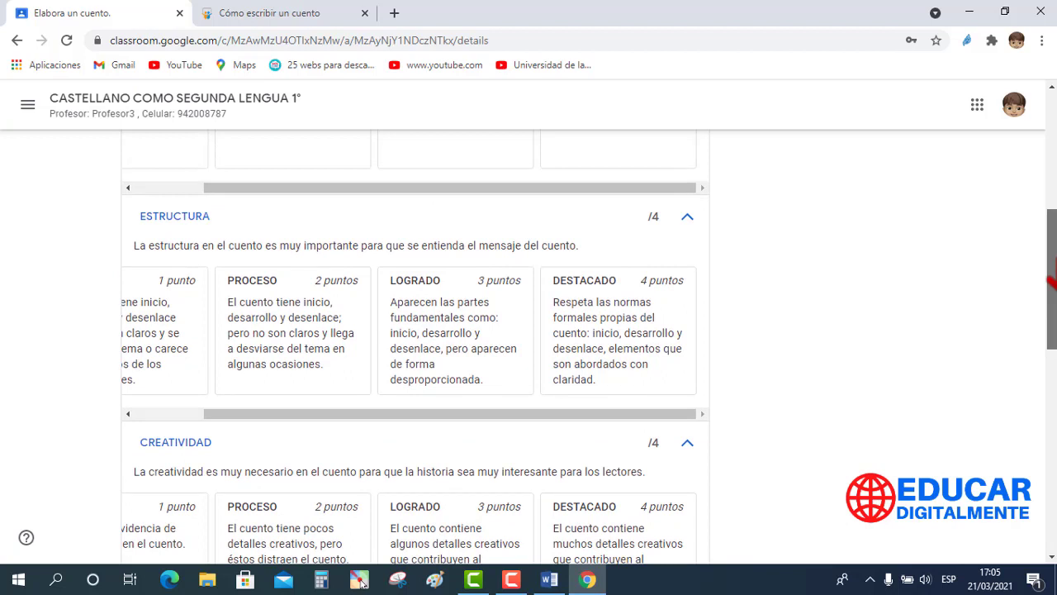
drag(1050, 281, 1038, 153)
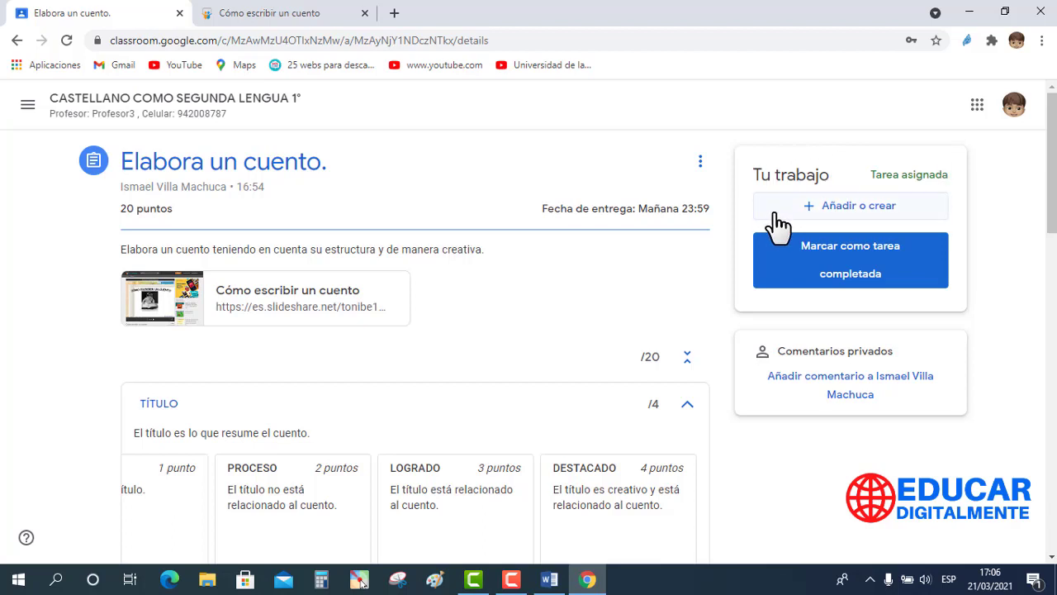
click(826, 217)
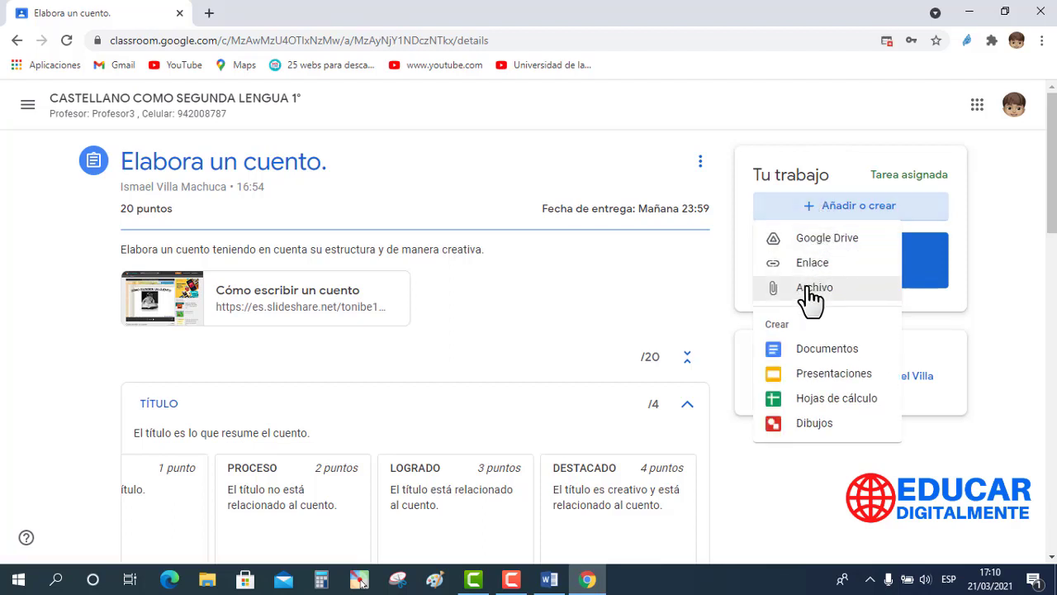
click(810, 289)
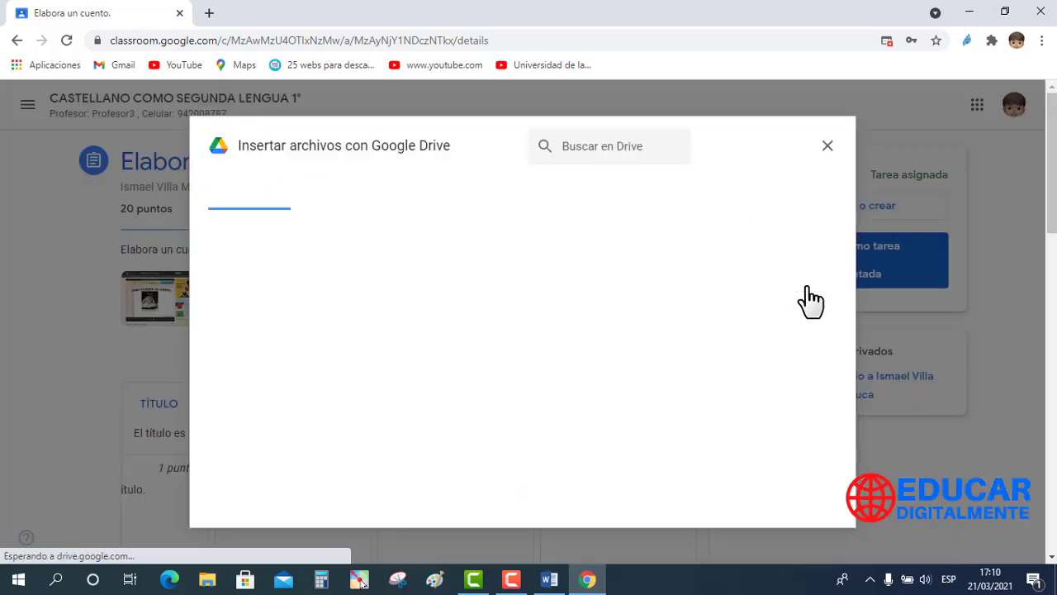
click(520, 422)
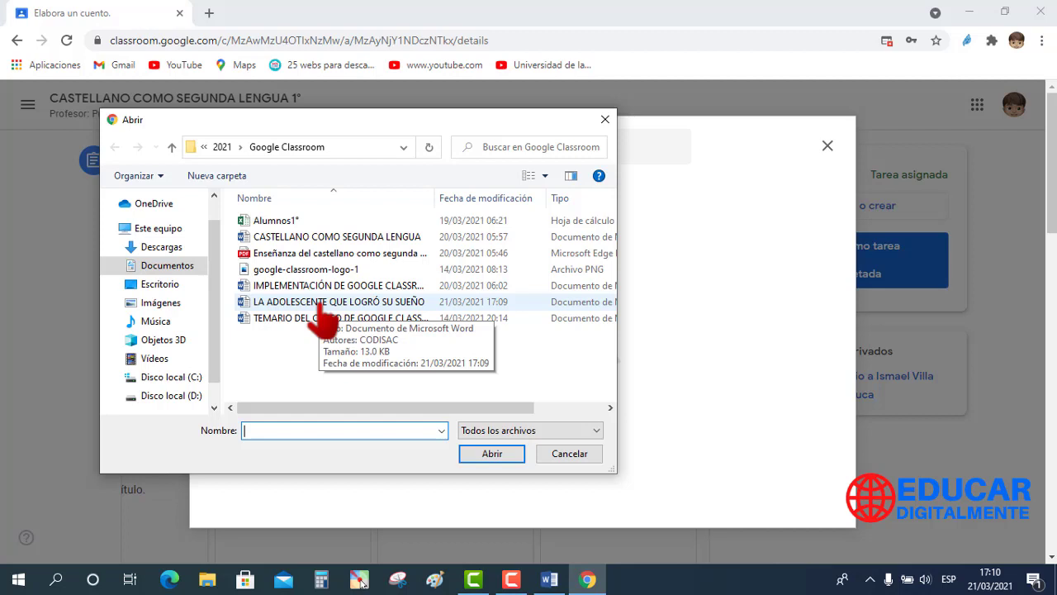
double_click(322, 302)
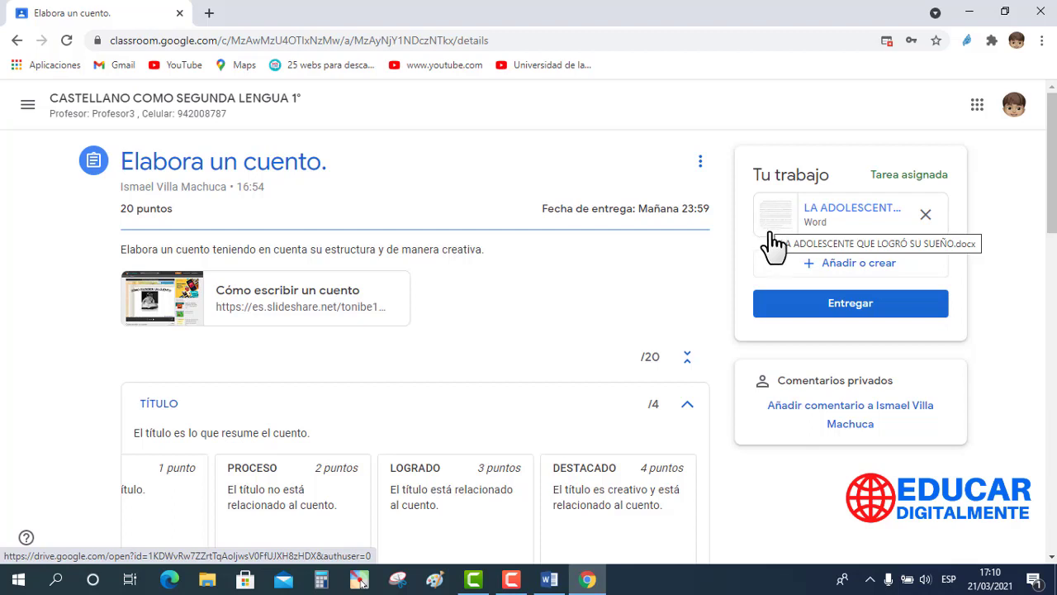
click(863, 316)
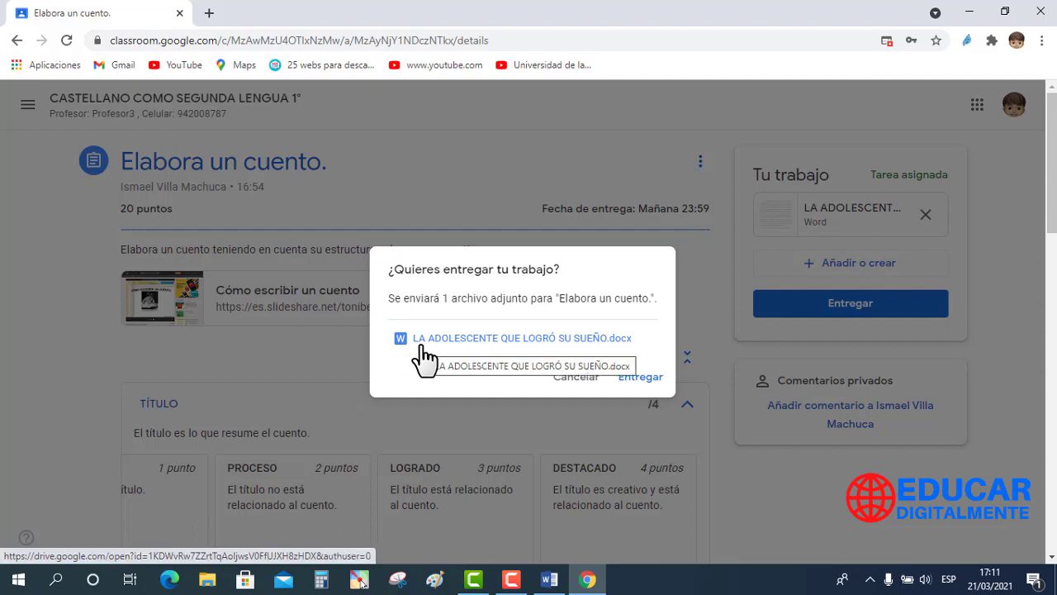
click(637, 376)
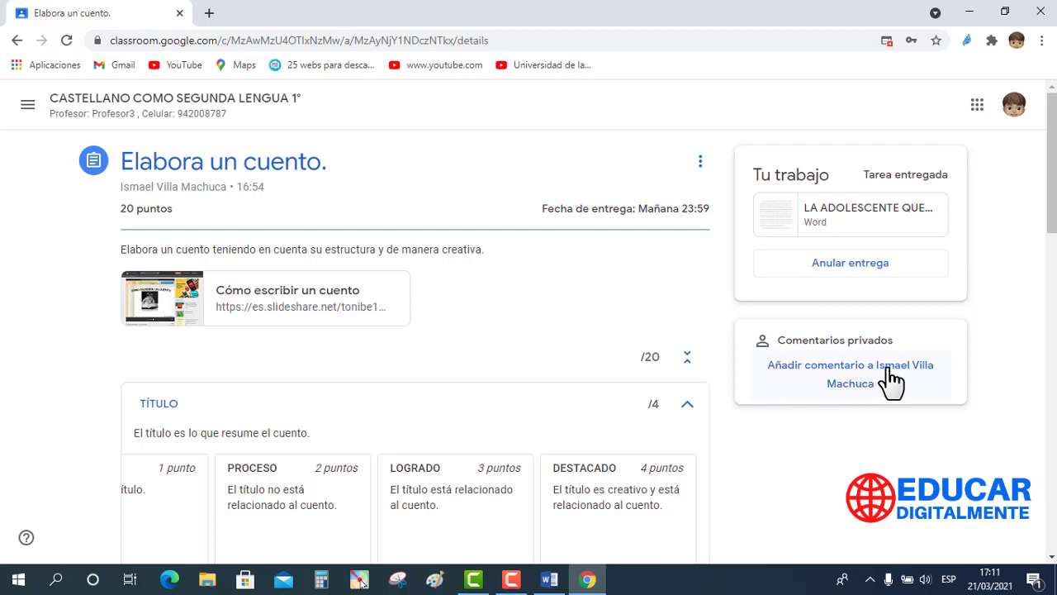
Step: Send the teacher the private comment "Profesor ya lo escribí el cuento sobre la adolescente que logró su sueño."
click(844, 375)
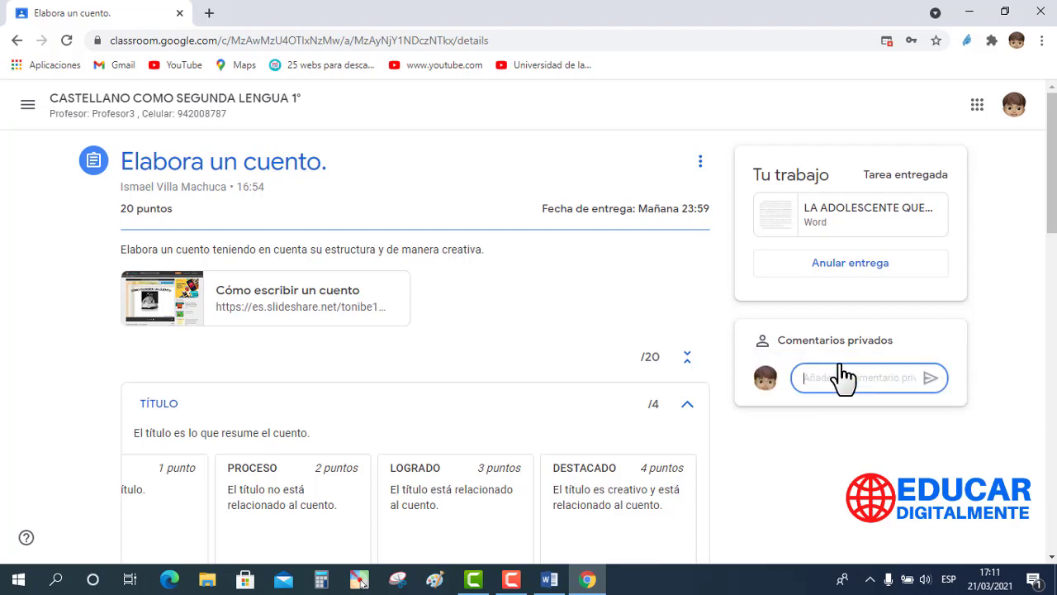
text(Profesor ya lo escribí el cuento sobre la adolescente que logró su sueño.)
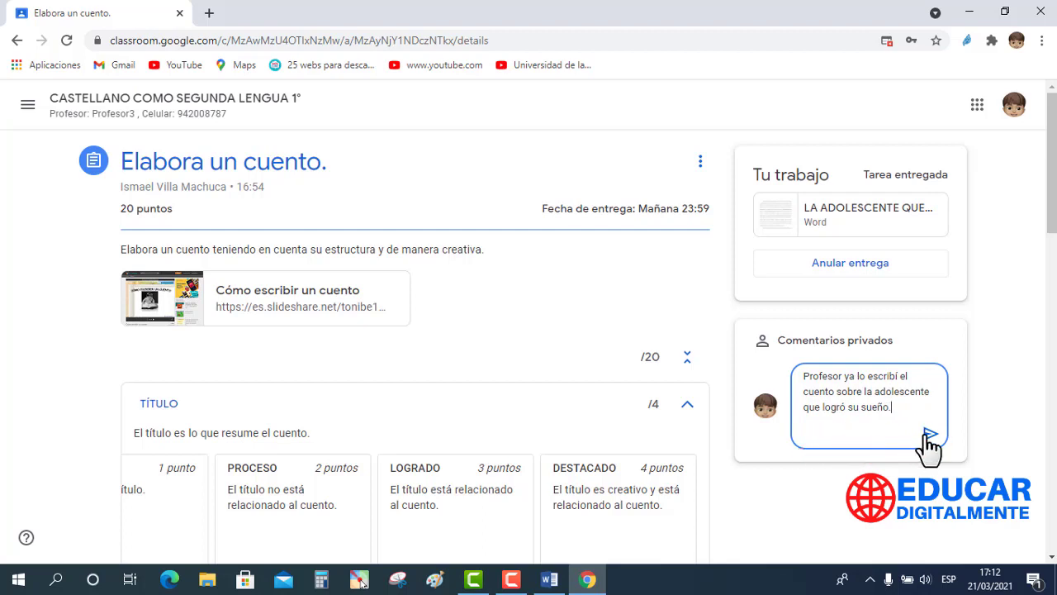
click(929, 436)
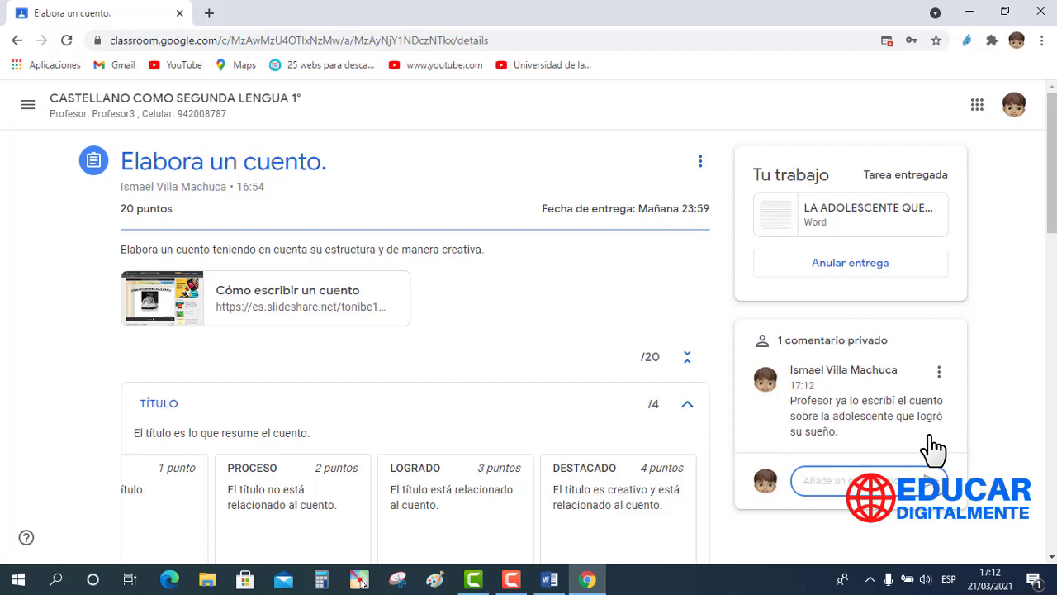
Step: Sign out of the student account and sign back in to Classroom with the teacher account
click(1014, 105)
scroll(904, 372, down, 3)
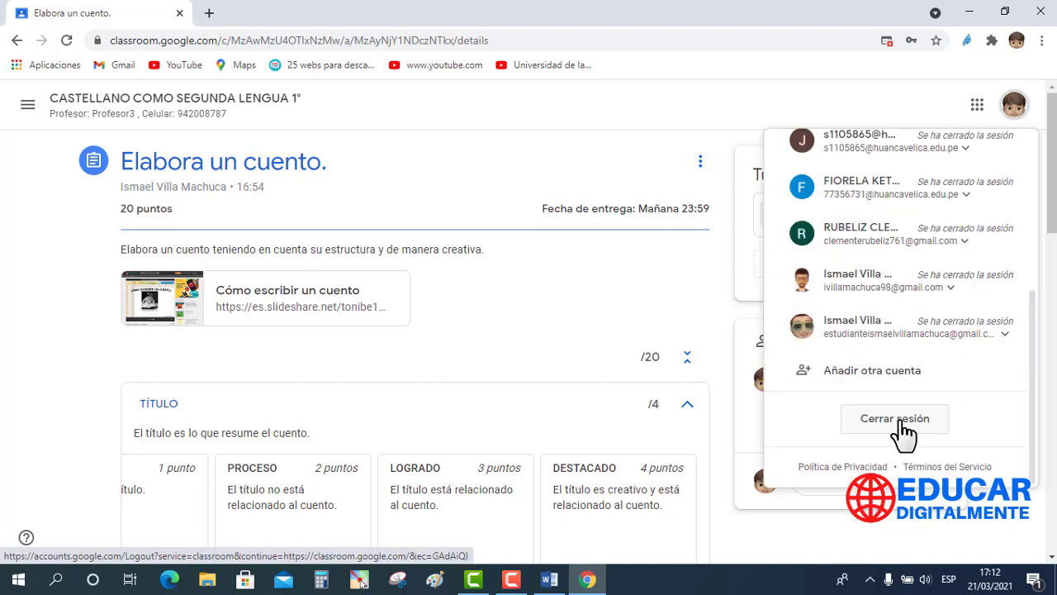
click(895, 419)
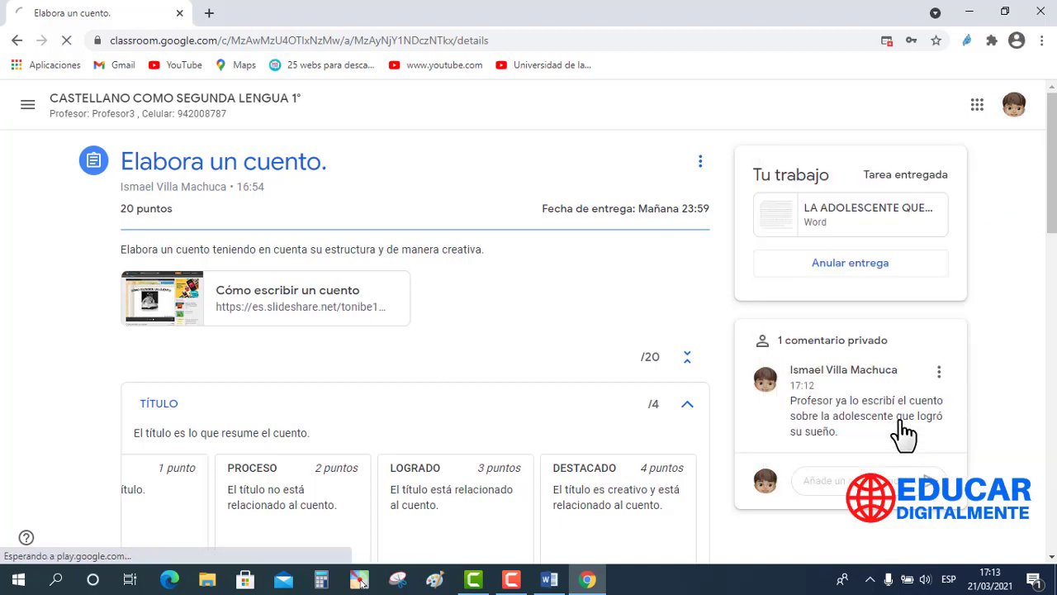
scroll(1052, 293, down, 1)
drag(1051, 296, 1048, 400)
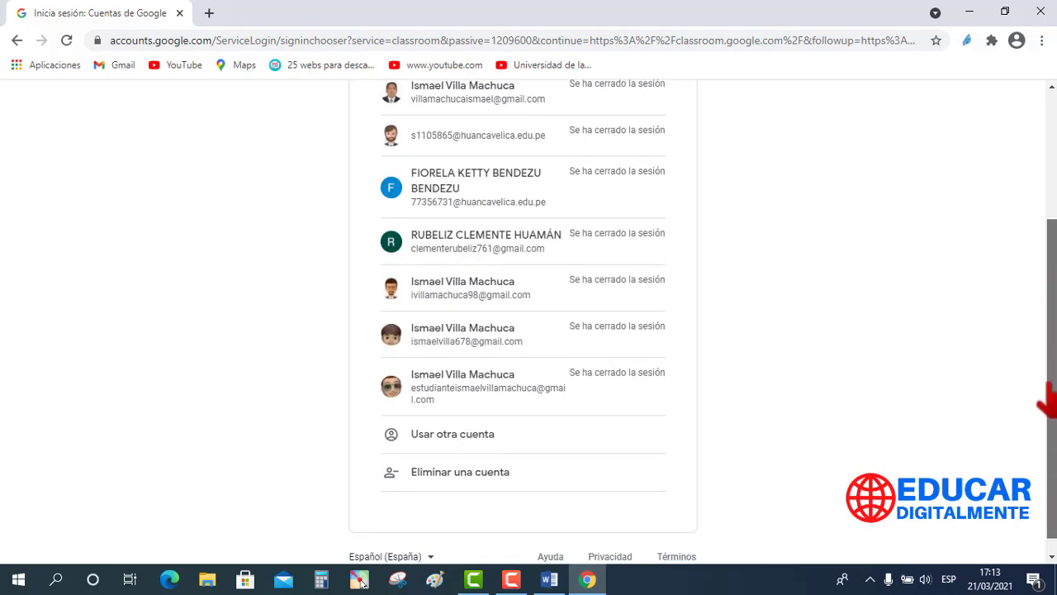
click(446, 307)
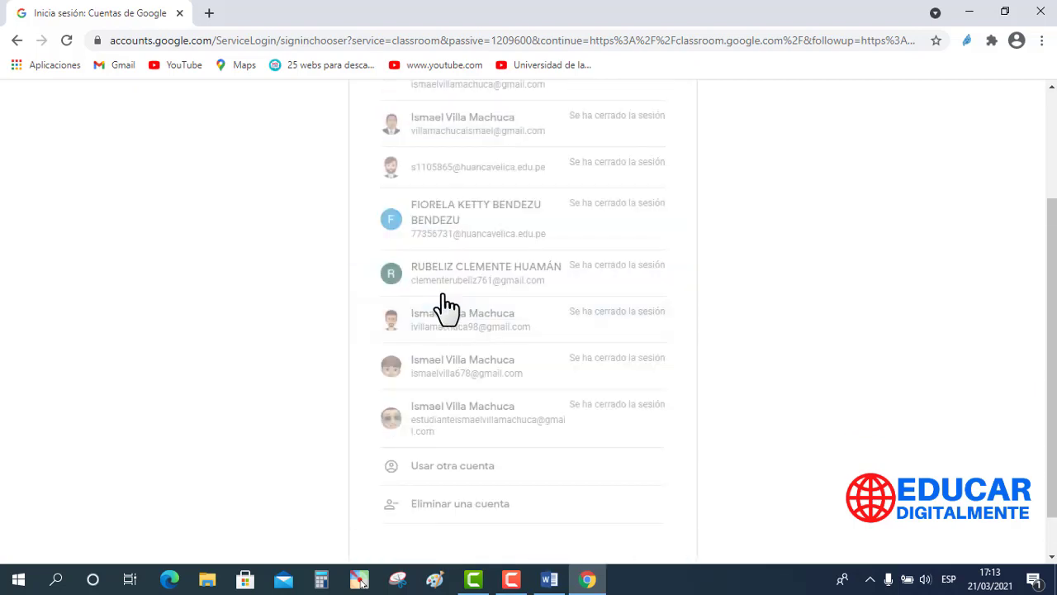
click(638, 407)
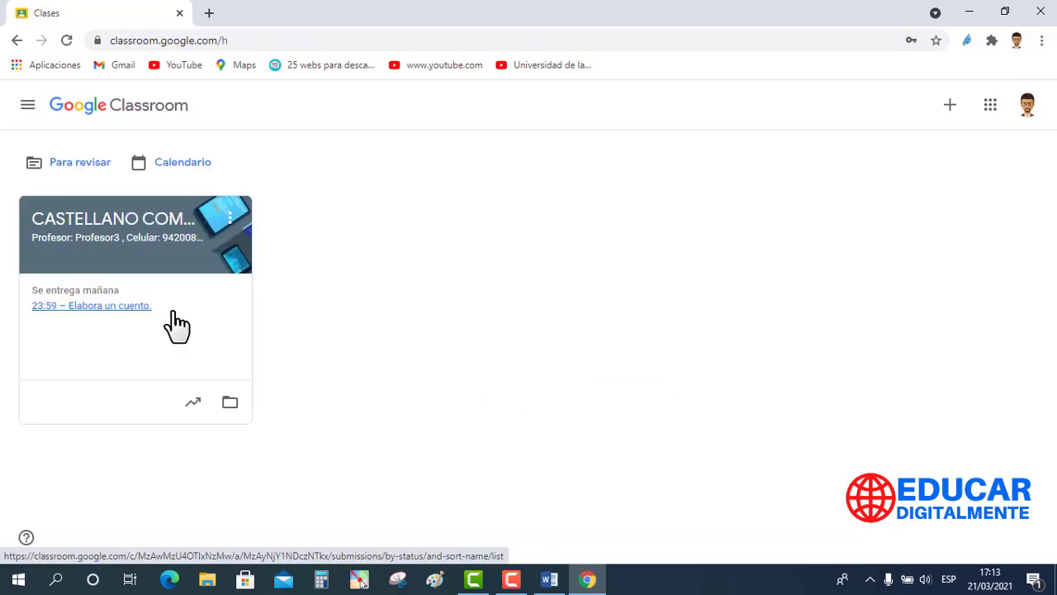
Step: Open the class CASTELLANO COMO SEGUNDA LENGUA 1° and go through its gradebook to the submissions for "Elabora un cuento."
click(167, 329)
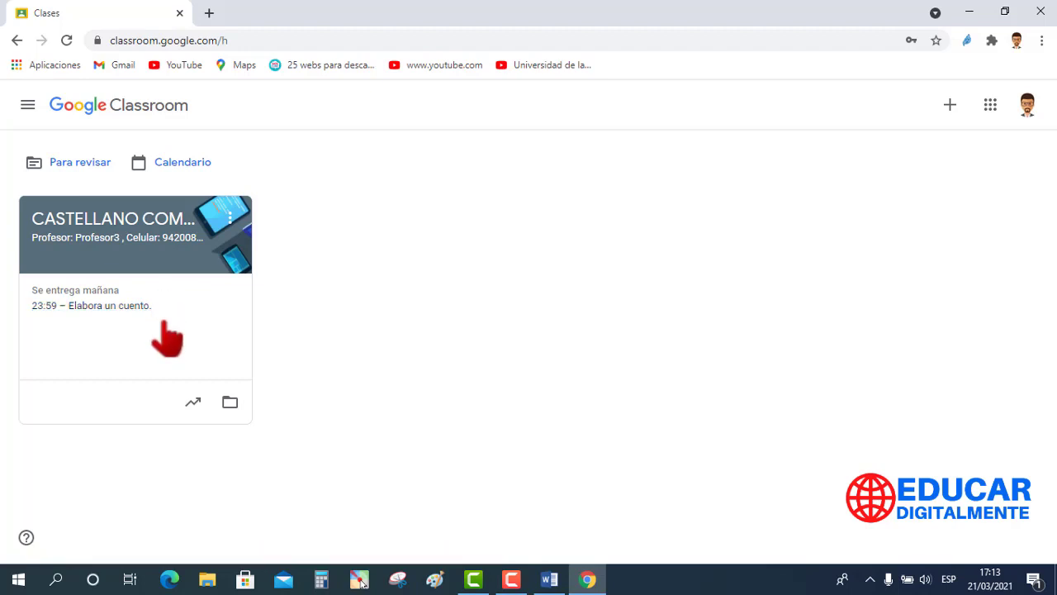
click(149, 236)
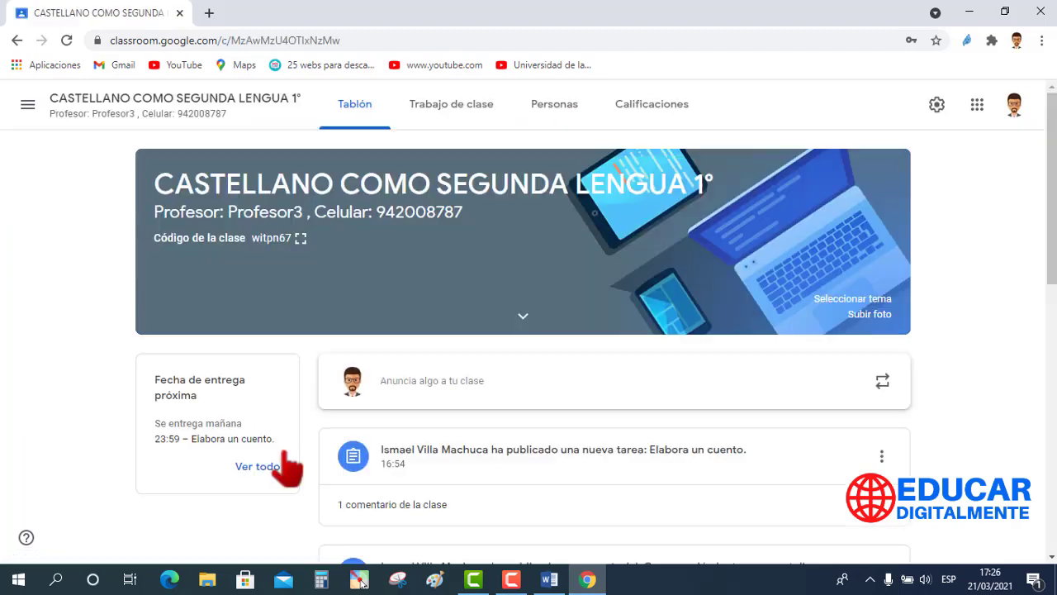
click(650, 115)
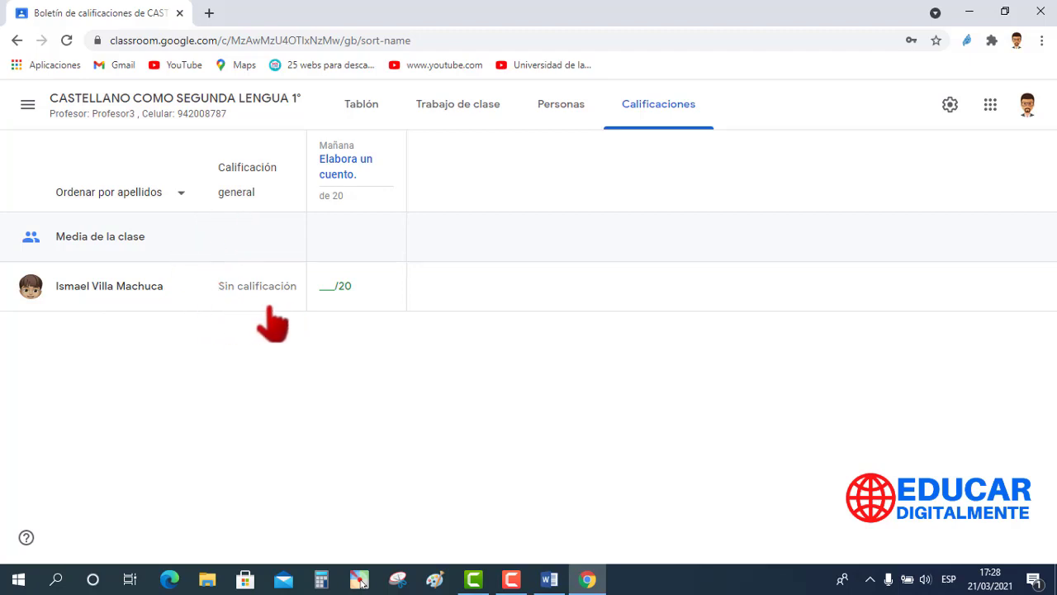
click(332, 174)
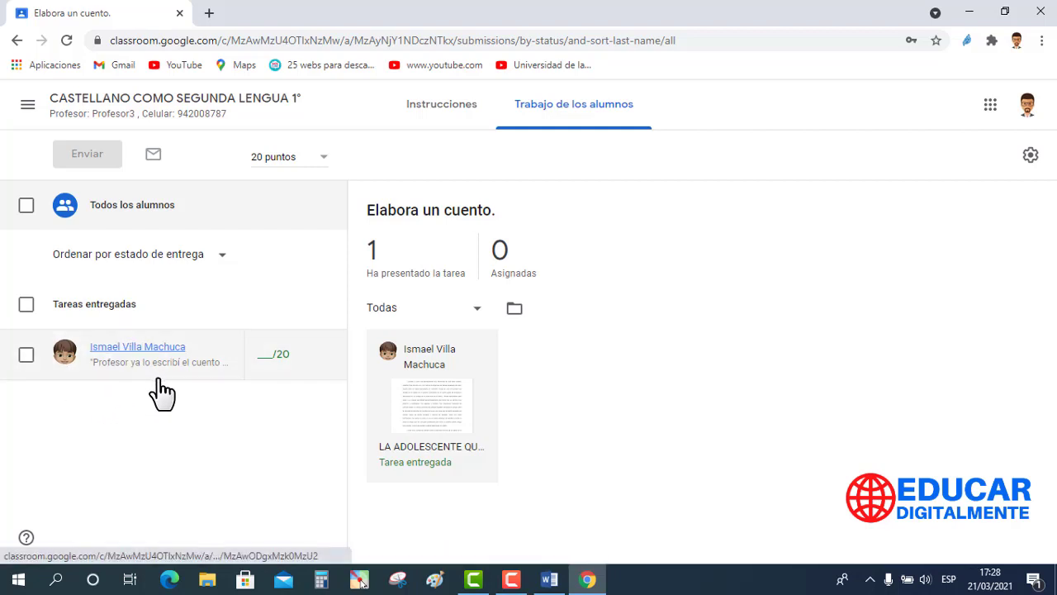
Step: Select the student's submission and open the attached story LA ADOLESCENTE QUE LOGRÓ SU SUEÑO for grading
click(203, 380)
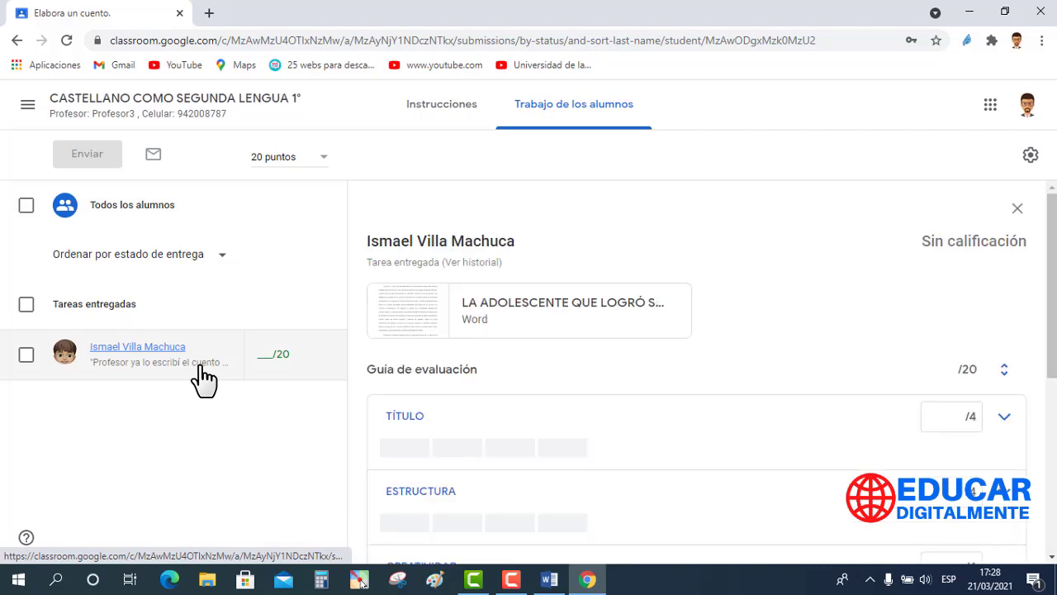
drag(1054, 246, 1053, 268)
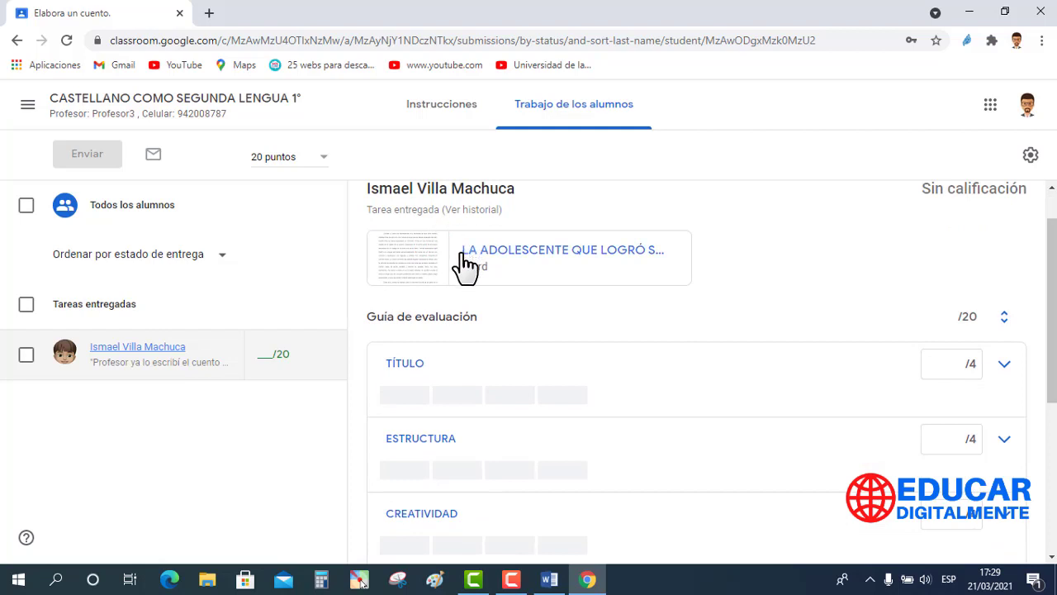
click(638, 258)
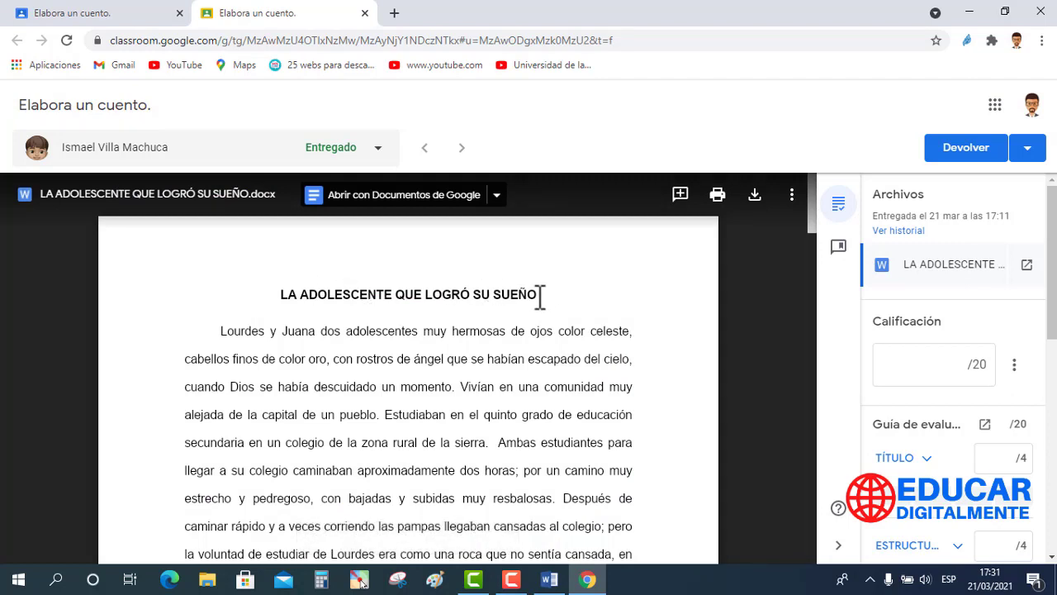
Step: Comment "Muy interesante el título." on the story's title LA ADOLESCENTE QUE LOGRÓ SU SUEÑO
drag(540, 296, 279, 297)
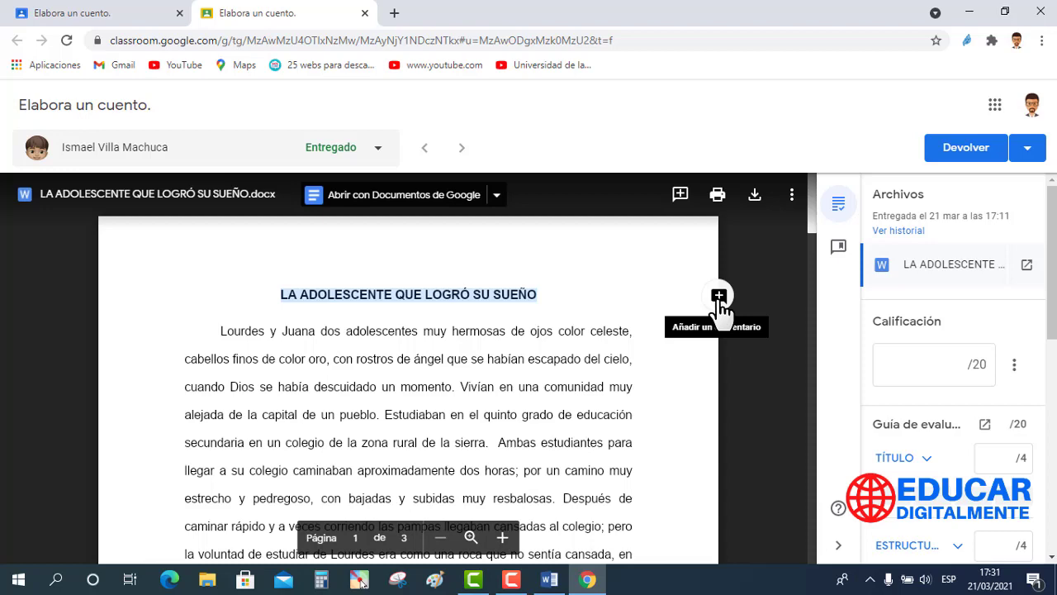
click(719, 298)
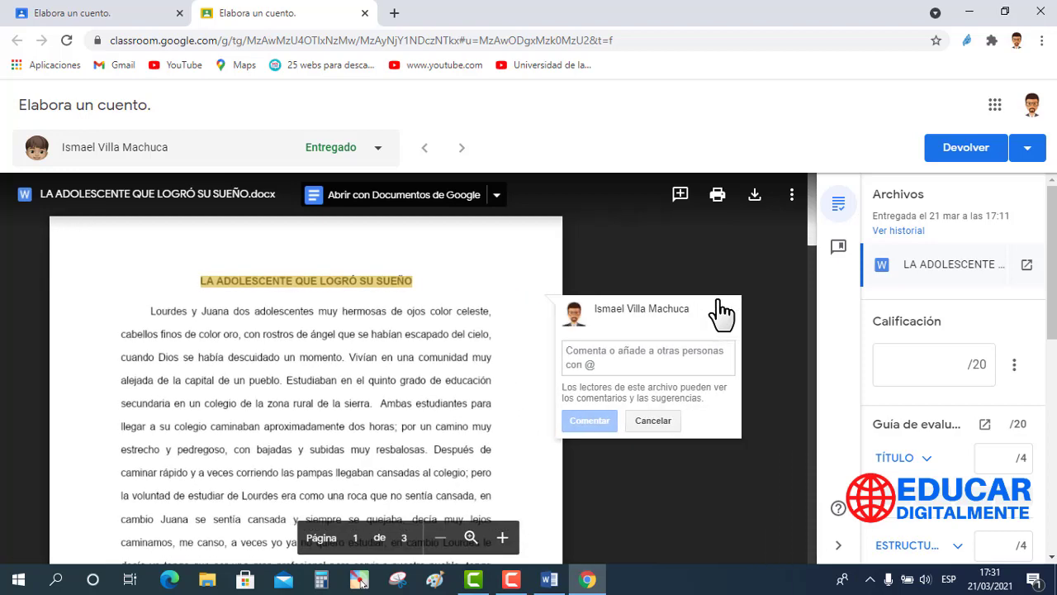
click(573, 364)
text(Muy interesante el título.)
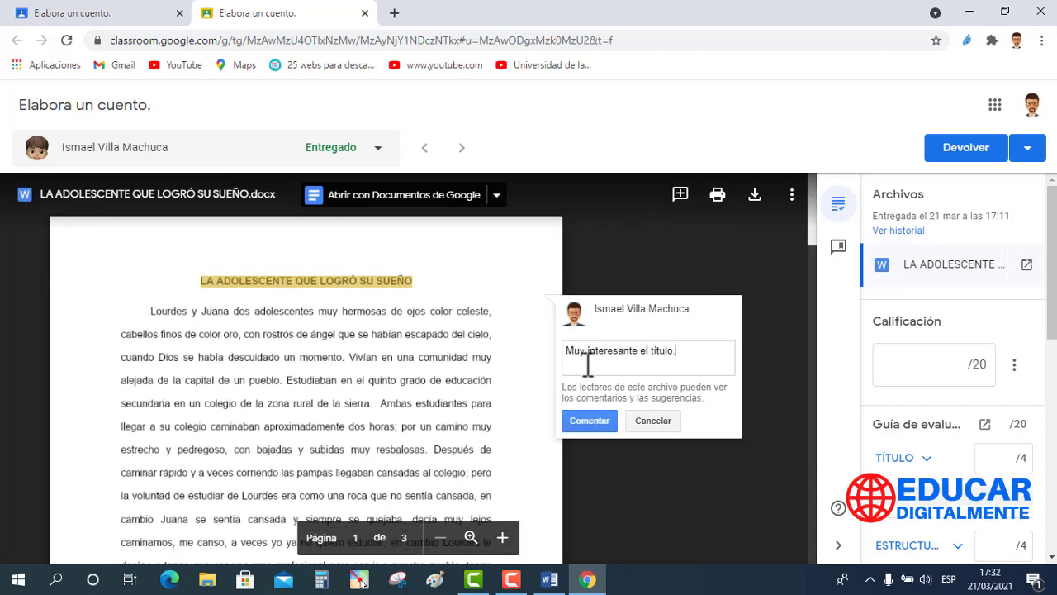
click(589, 420)
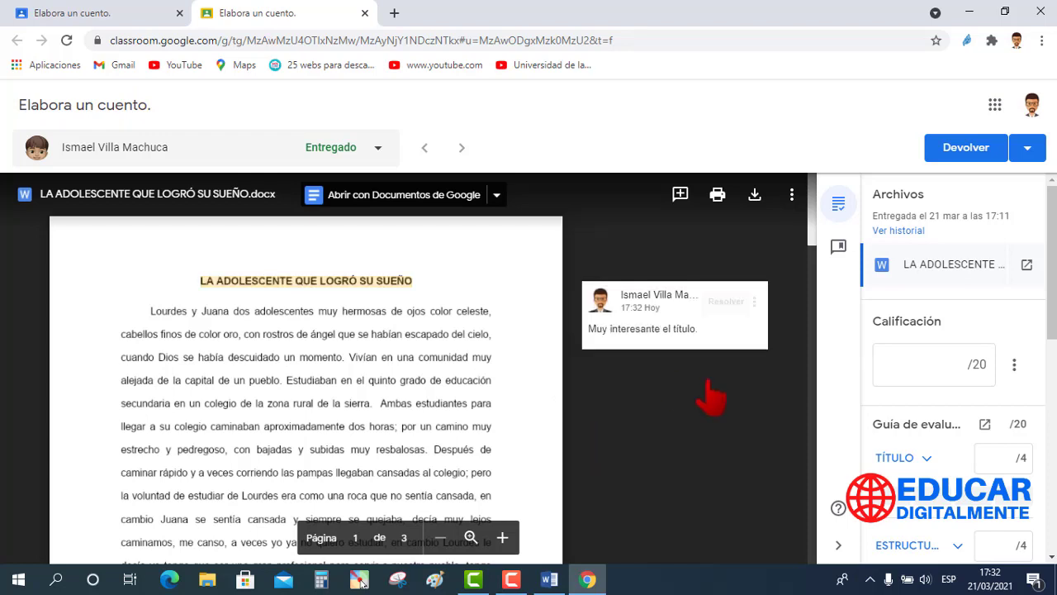
Step: Glance over the start of the story and check the submission history for when the task was assigned and turned in
scroll(816, 212, down, 1)
scroll(820, 225, down, 1)
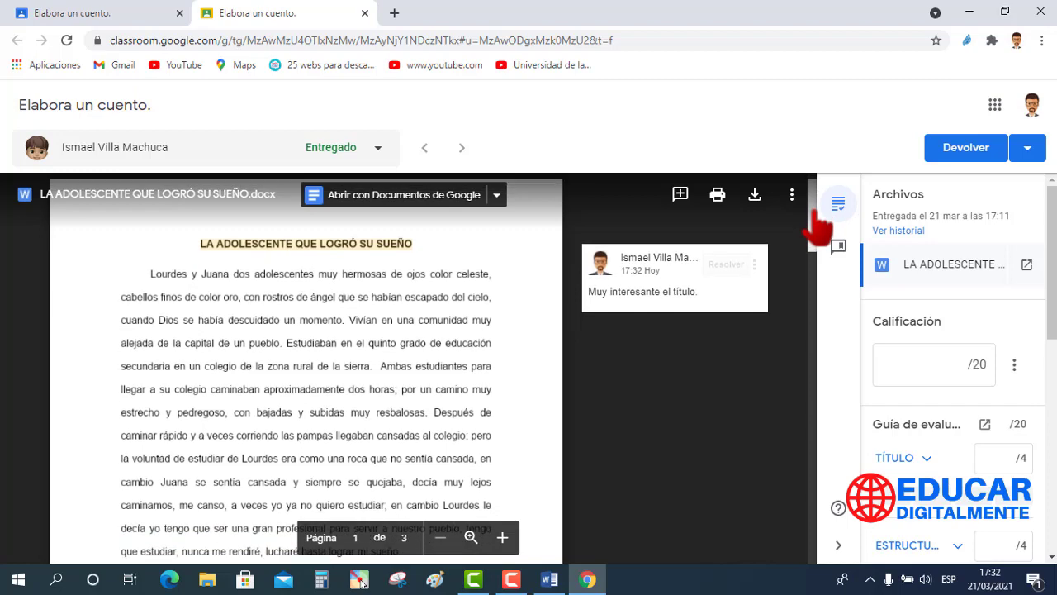
mouse_move(814, 212)
mouse_down()
mouse_move(821, 381)
mouse_move(802, 491)
mouse_move(803, 211)
mouse_up()
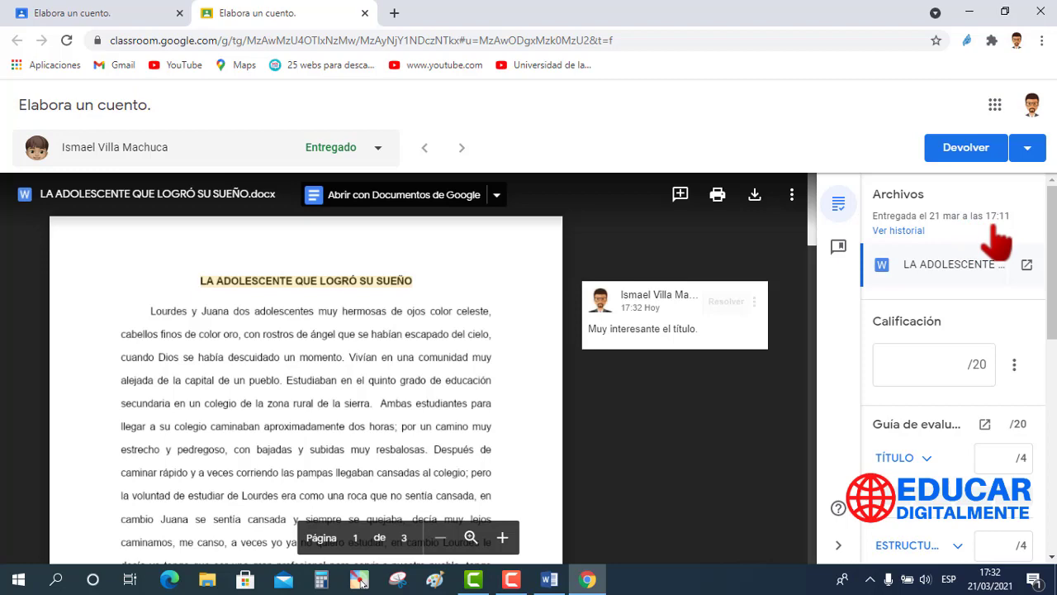
click(909, 238)
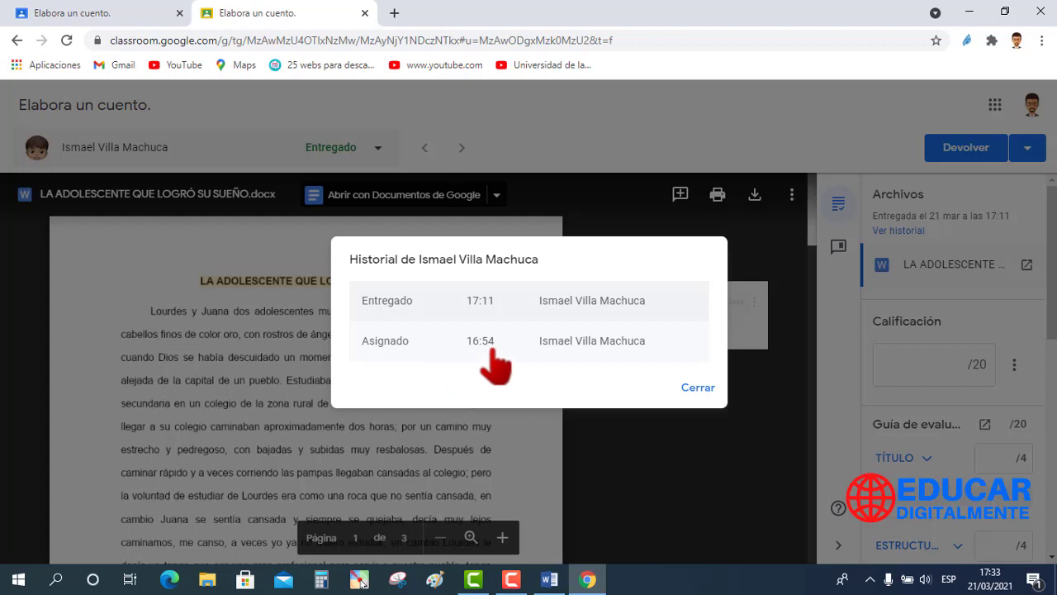
click(699, 390)
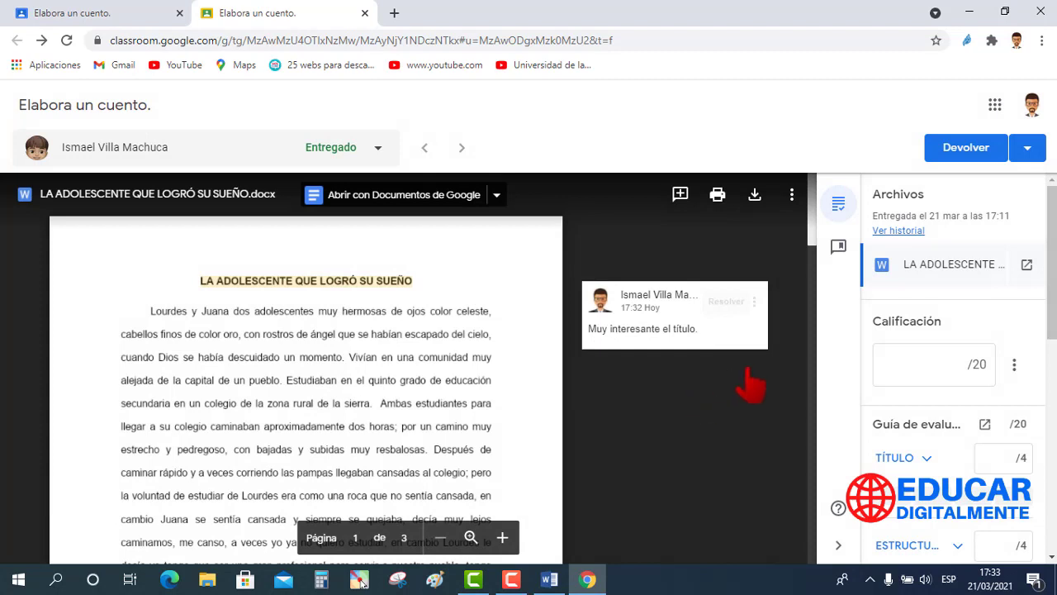
Step: Grade the rubric's TÍTULO criterion as DESTACADO (4 puntos), after checking the option to change the total score
drag(1051, 266, 1051, 280)
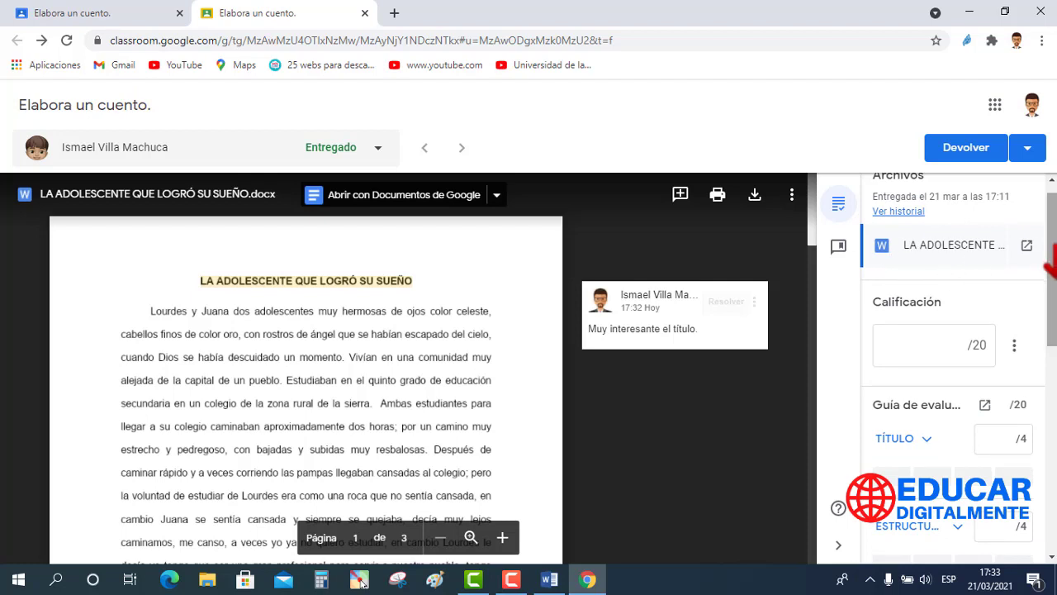
drag(1051, 268, 1051, 280)
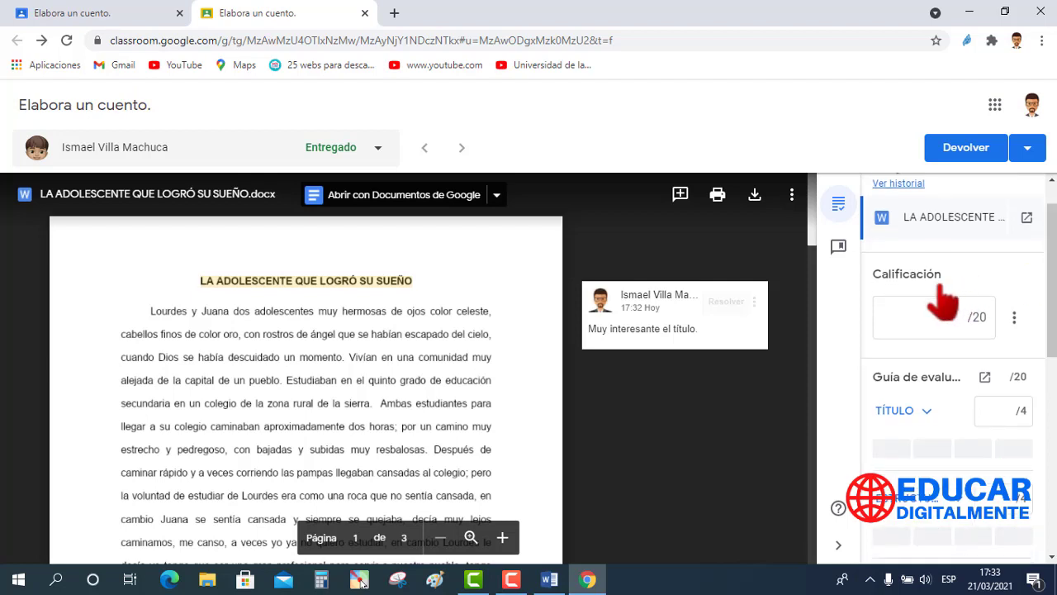
drag(1051, 280, 1050, 317)
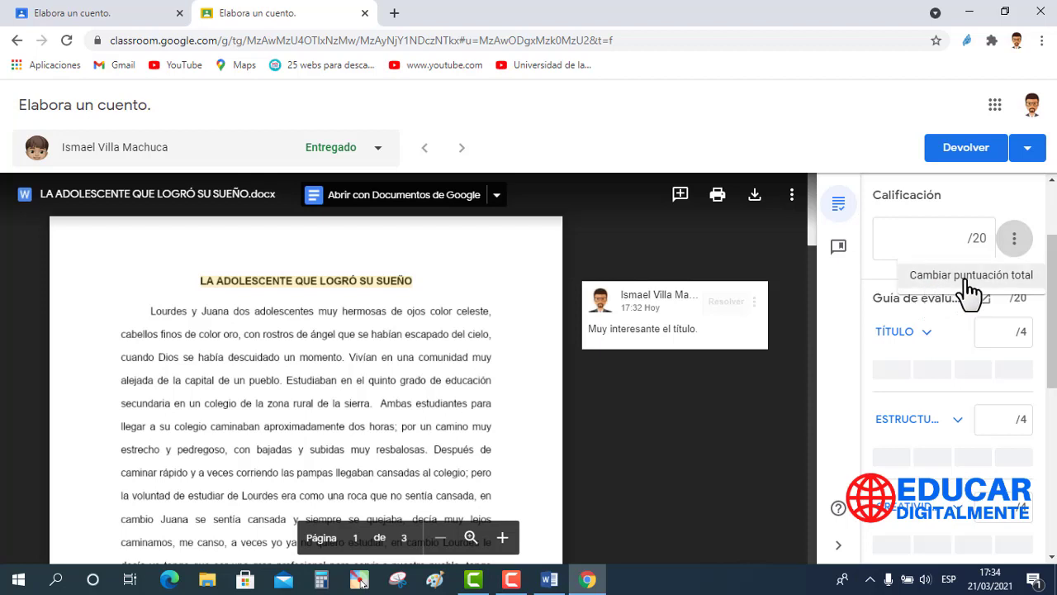
click(1017, 277)
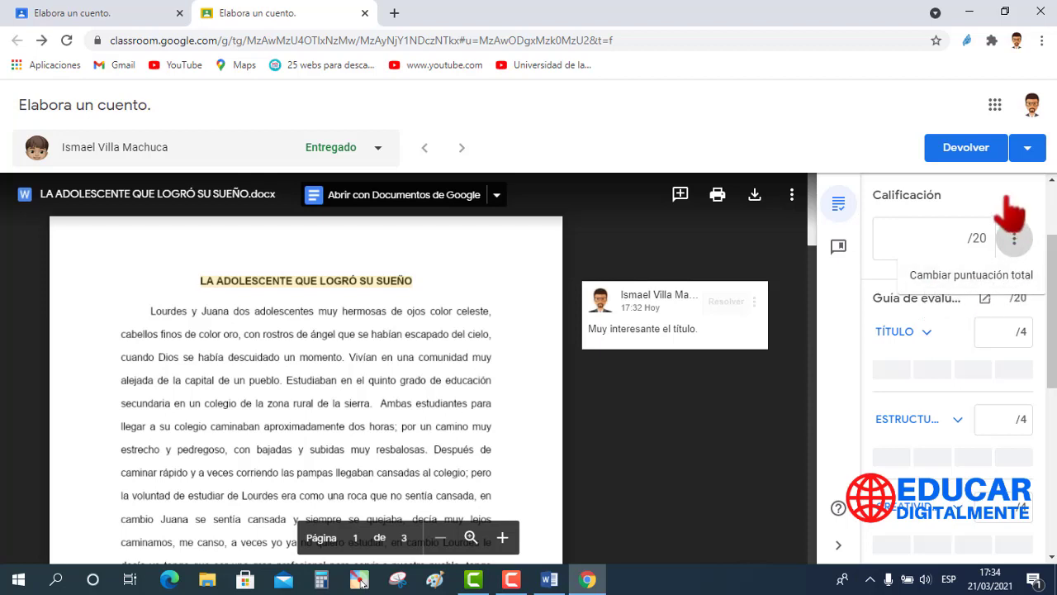
drag(1047, 285, 1053, 330)
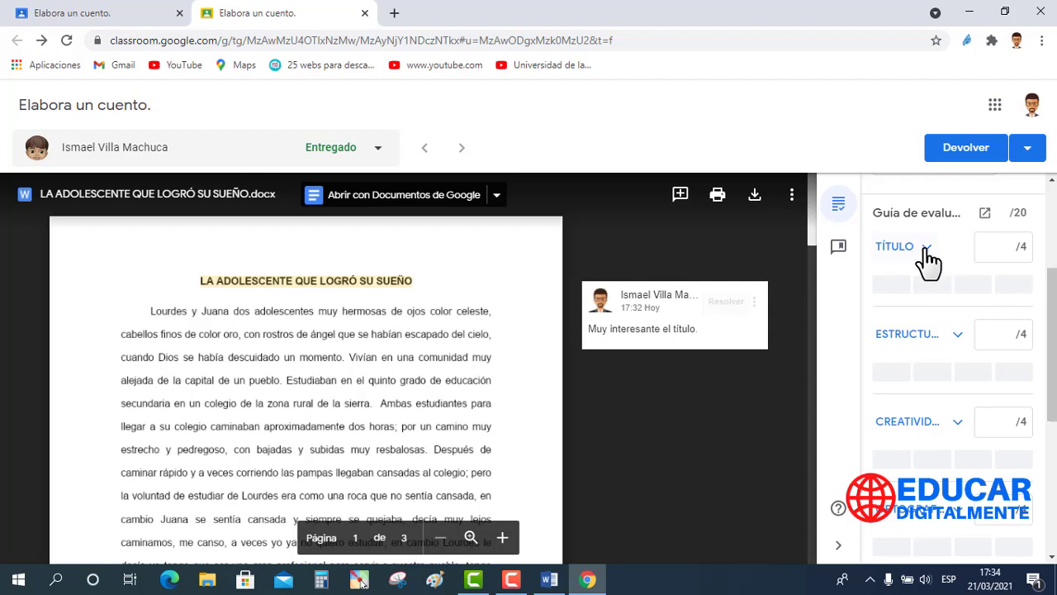
click(927, 247)
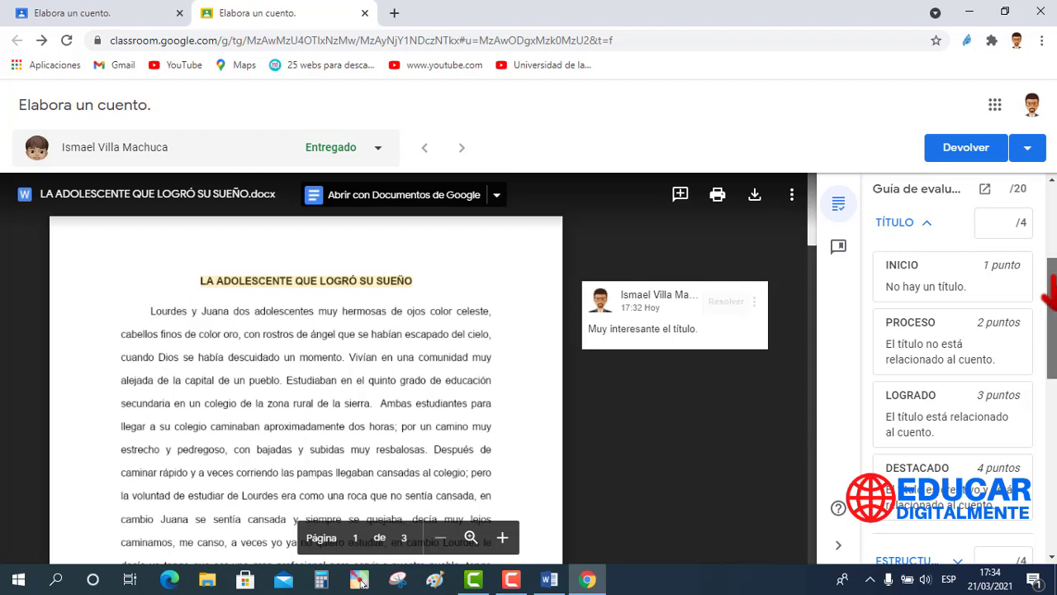
drag(1050, 299, 1050, 306)
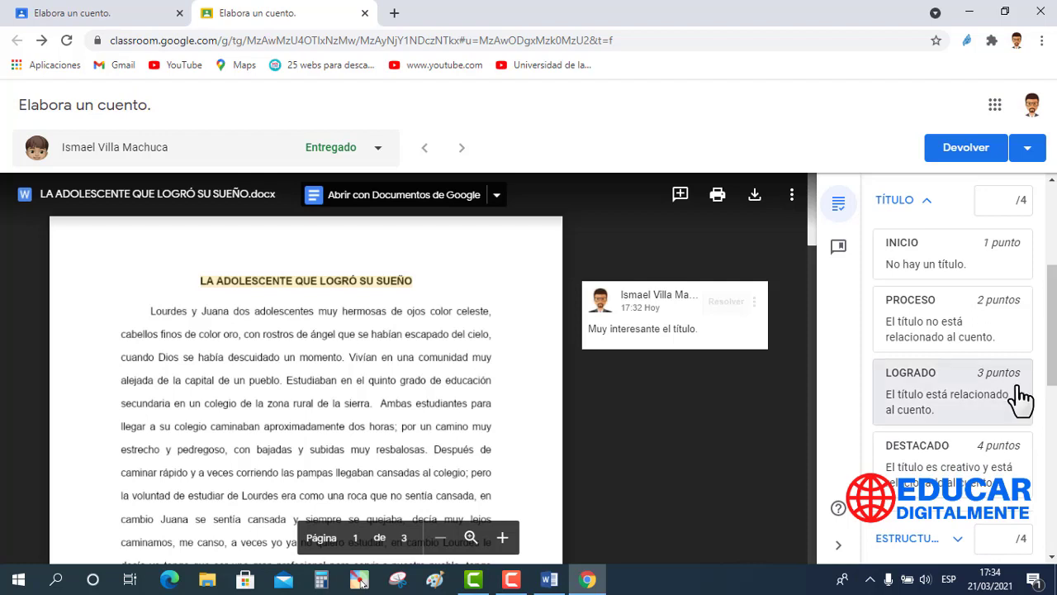
click(927, 474)
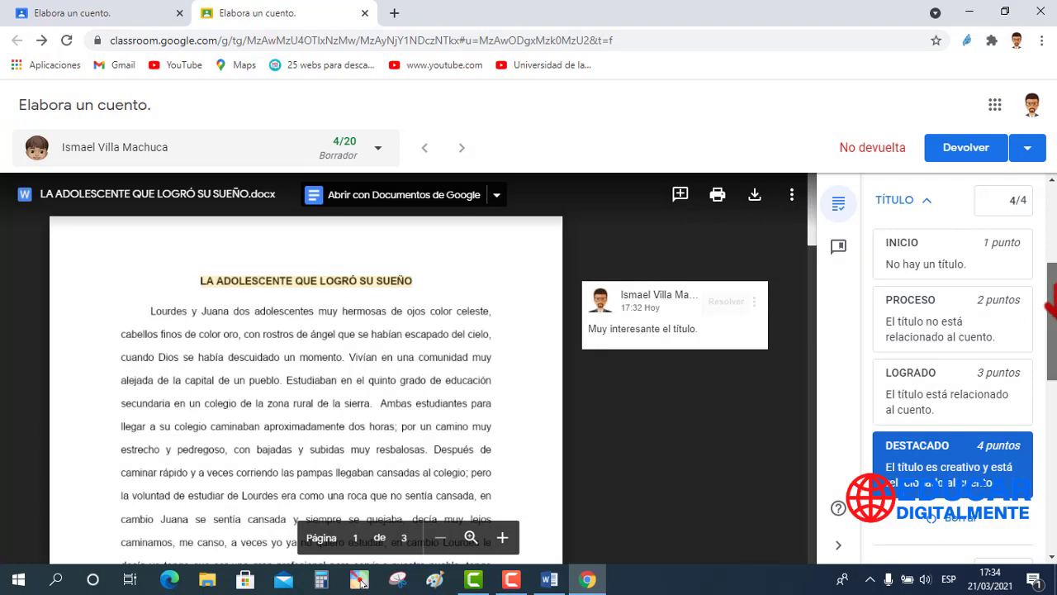
Step: Check the story against the ESTRUCTURA levels, grade that criterion as LOGRADO (3 puntos) and collapse its level descriptions
drag(1050, 306, 1051, 409)
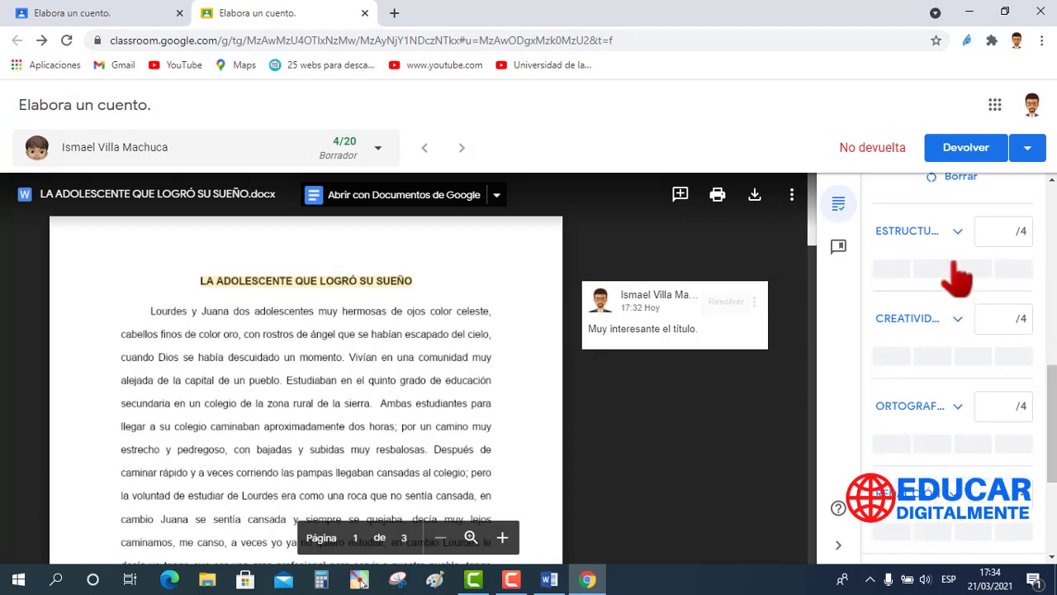
click(958, 236)
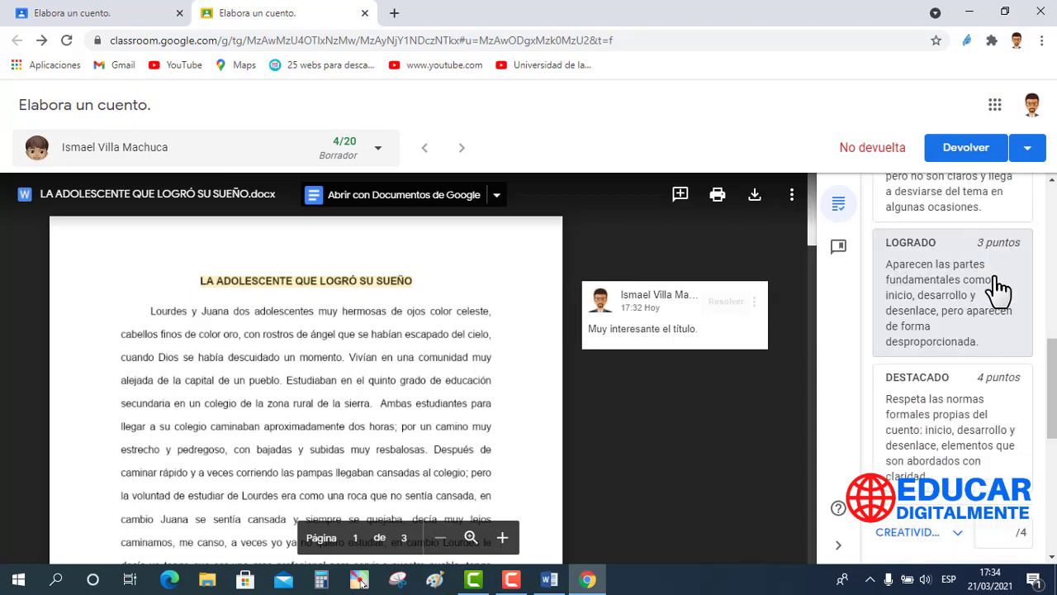
drag(1051, 387, 1051, 329)
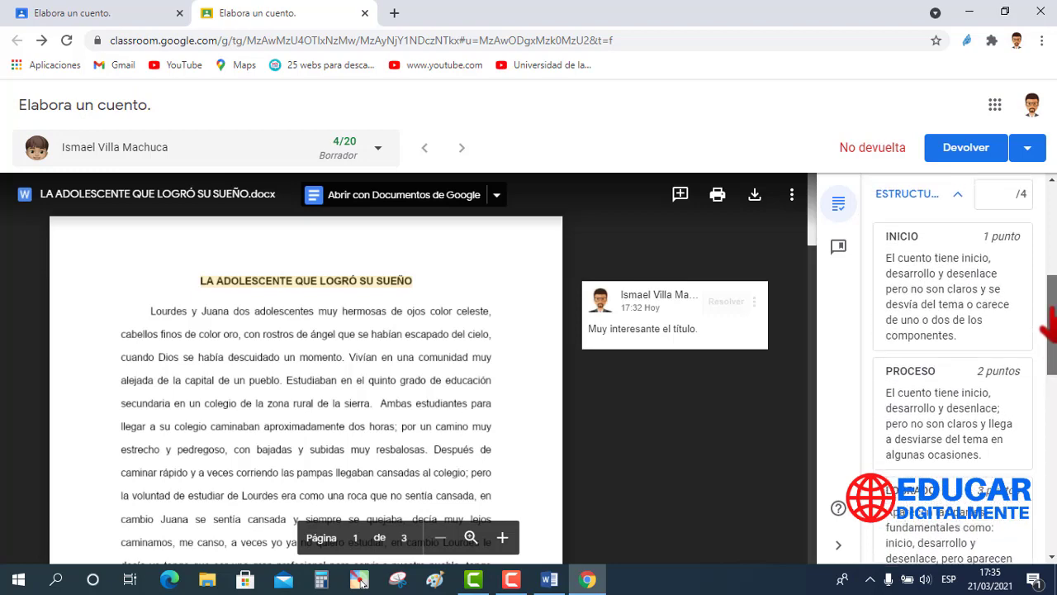
drag(1050, 329, 1051, 400)
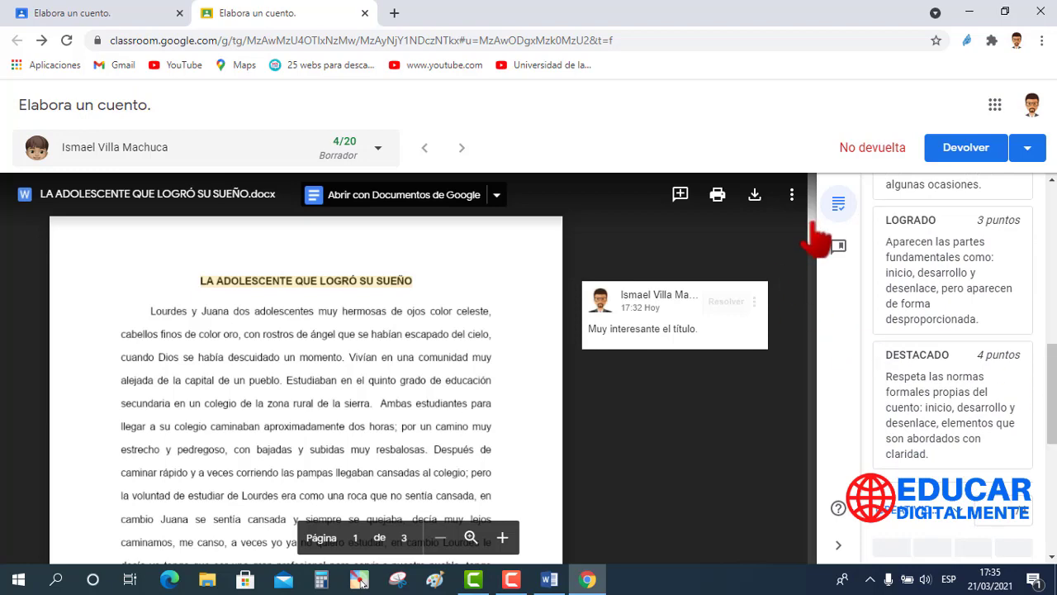
drag(813, 231, 802, 336)
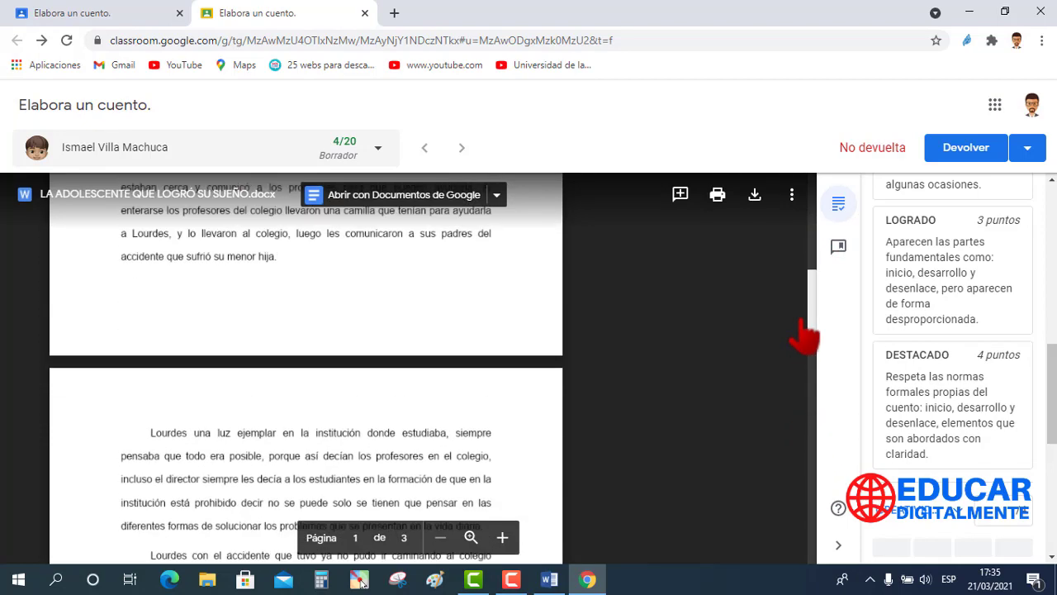
click(931, 272)
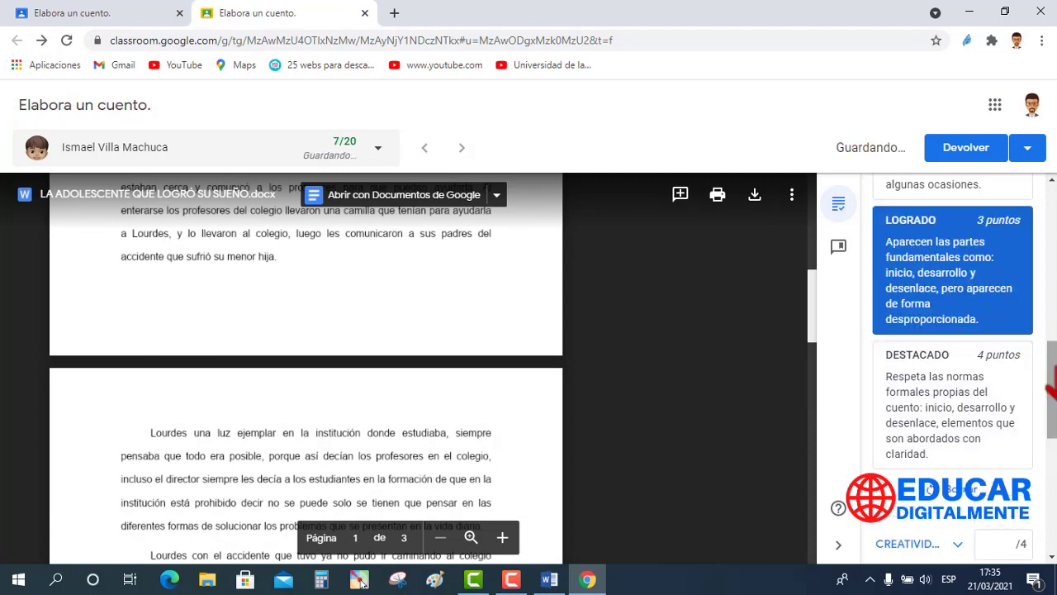
drag(1051, 367, 1053, 285)
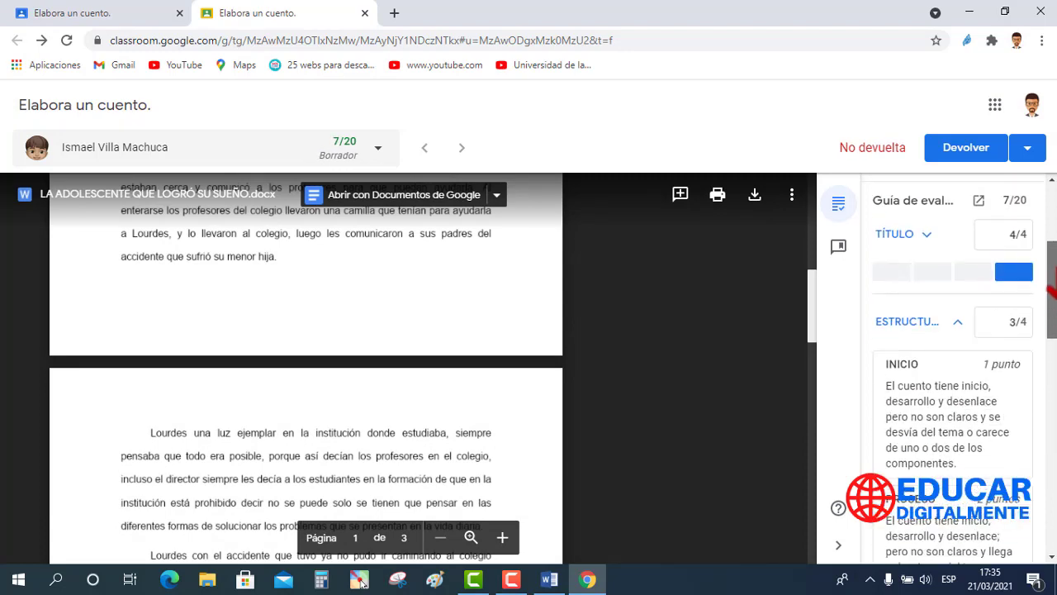
click(960, 324)
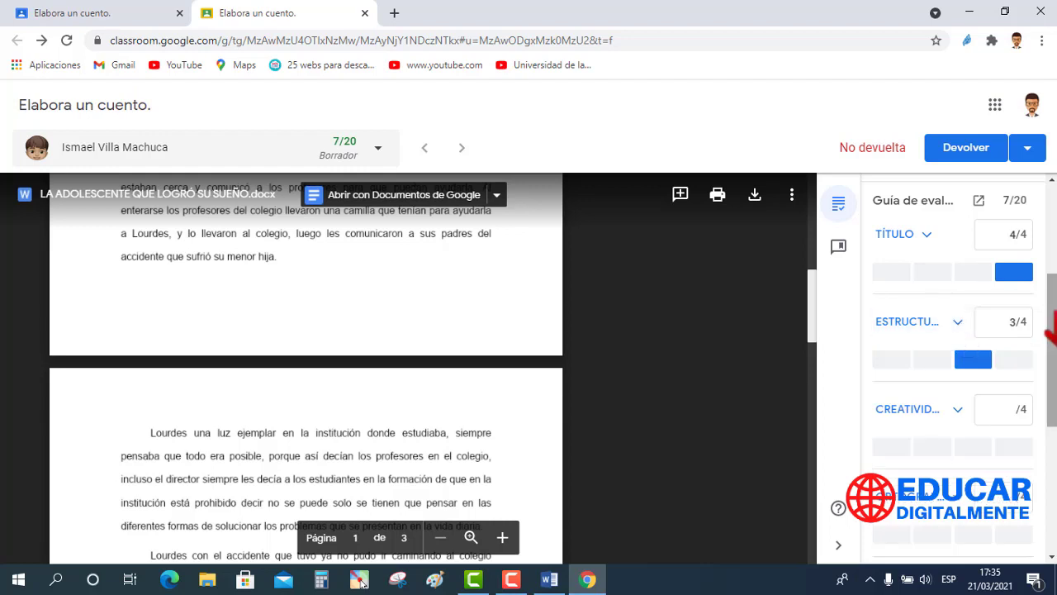
Step: Review the CREATIVIDAD levels against the story, rate this criterion LOGRADO (3 puntos) and collapse it
drag(1053, 334, 1053, 404)
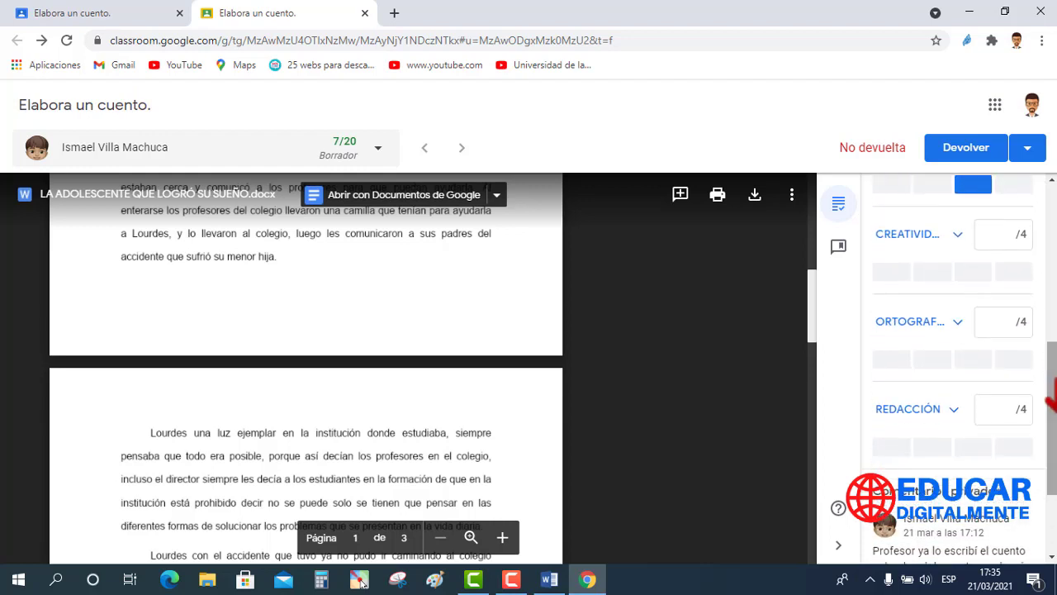
click(958, 238)
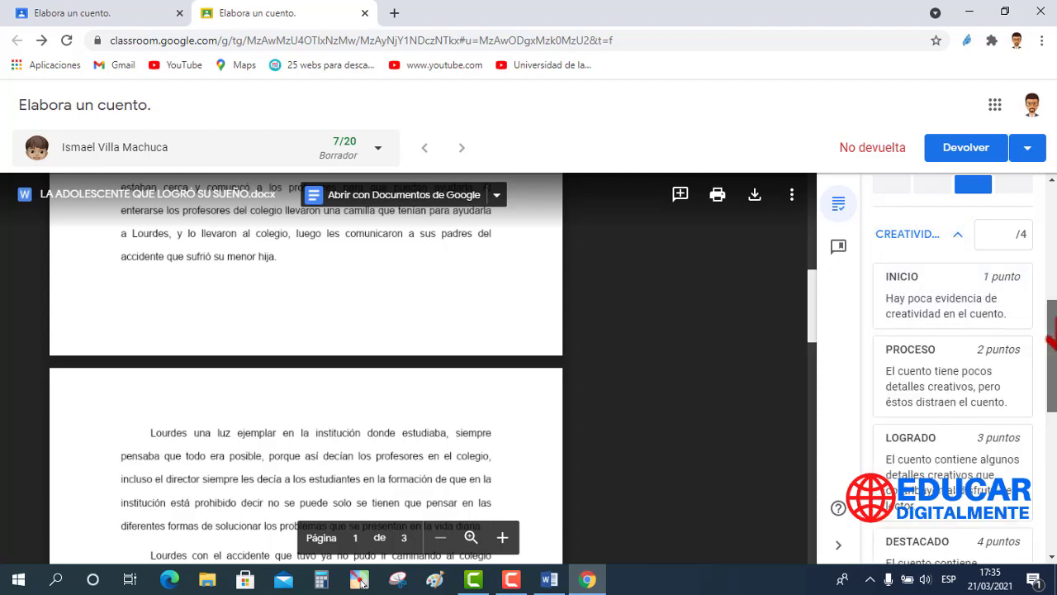
drag(1051, 337, 1050, 380)
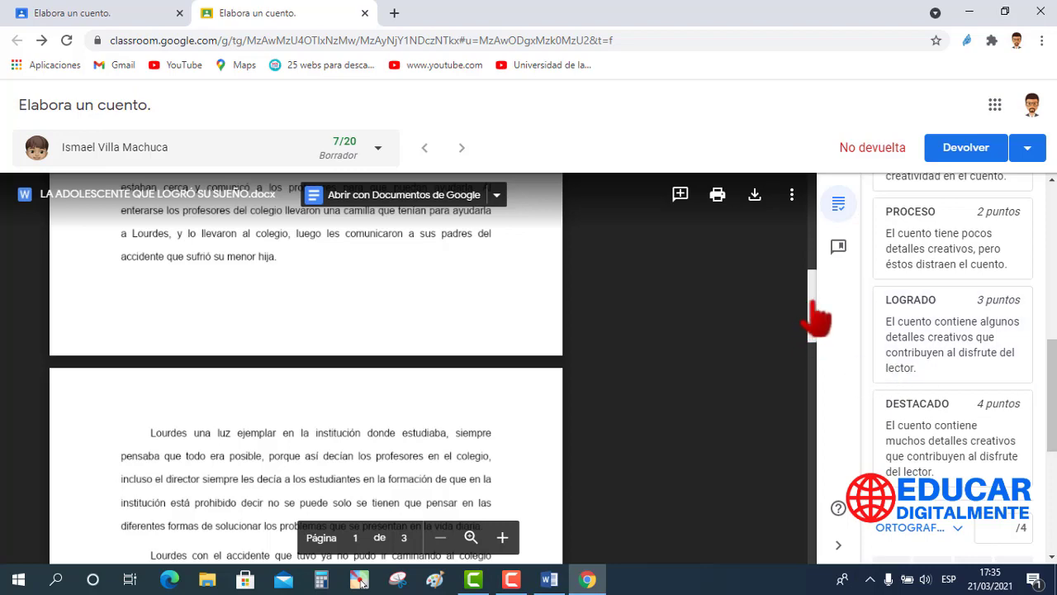
drag(816, 304, 798, 381)
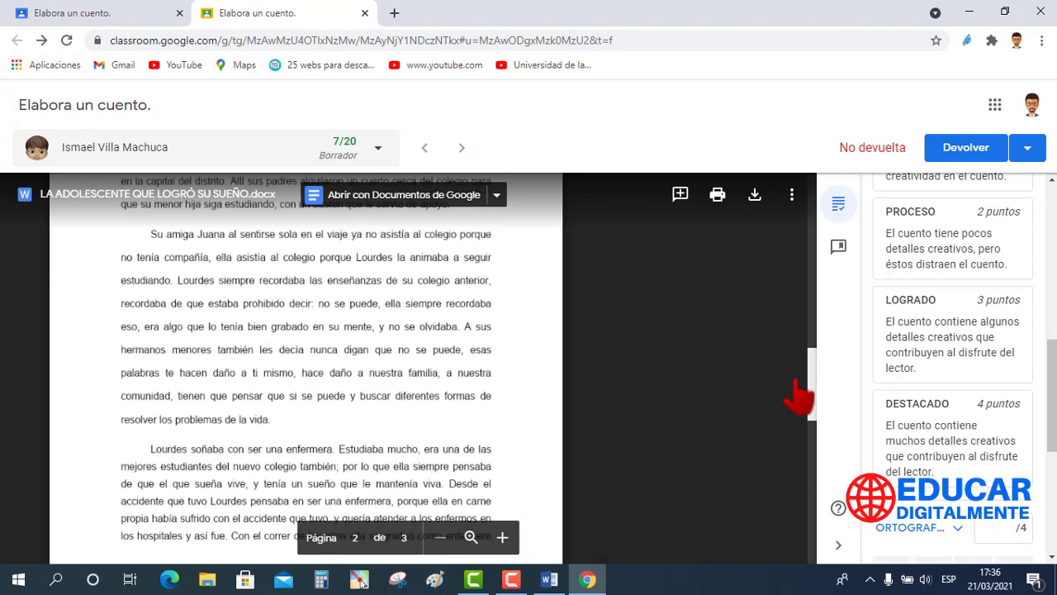
click(930, 334)
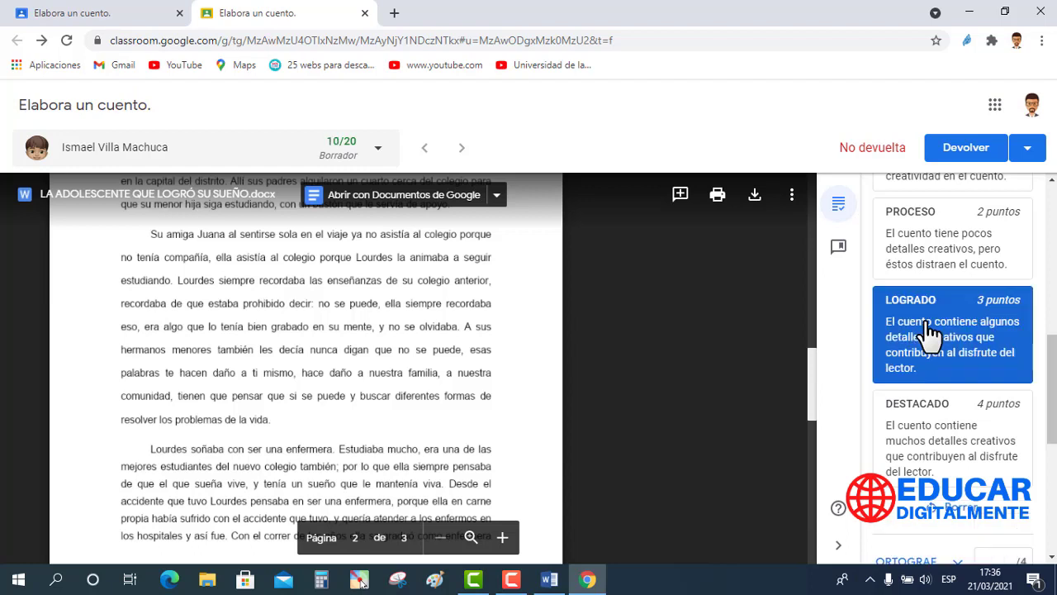
scroll(1049, 384, up, 3)
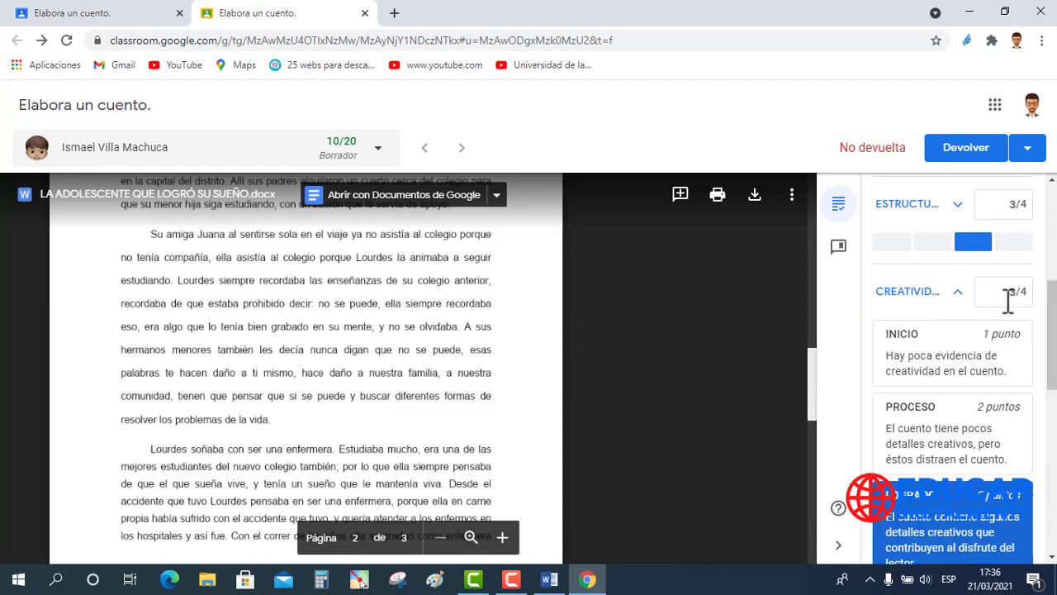
click(958, 292)
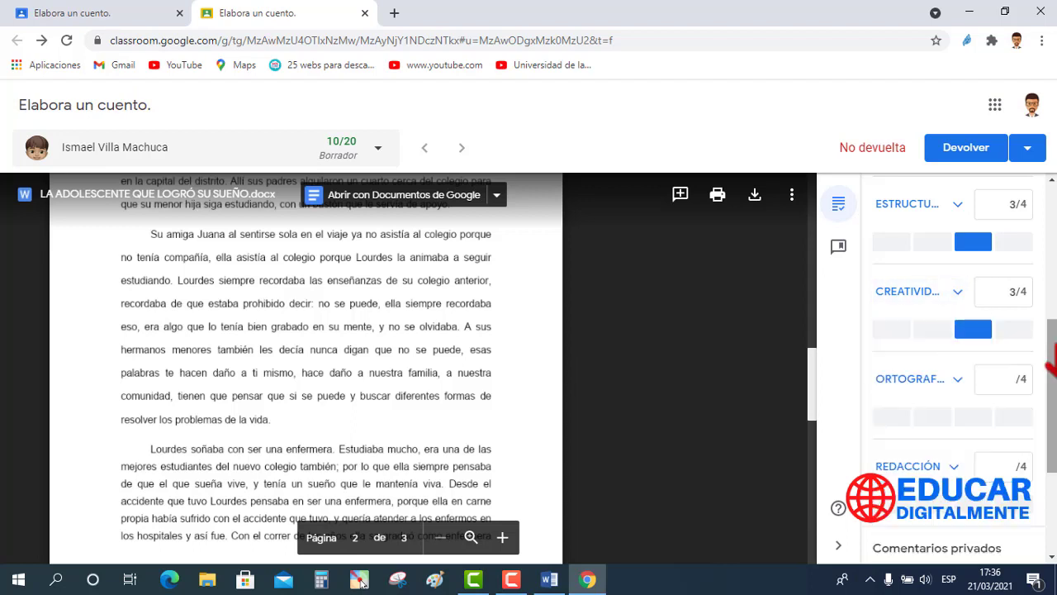
Step: Assess the story's spelling under ORTOGRAFÍA, assign DESTACADO (4 puntos) and collapse the criterion
drag(1049, 347, 1047, 404)
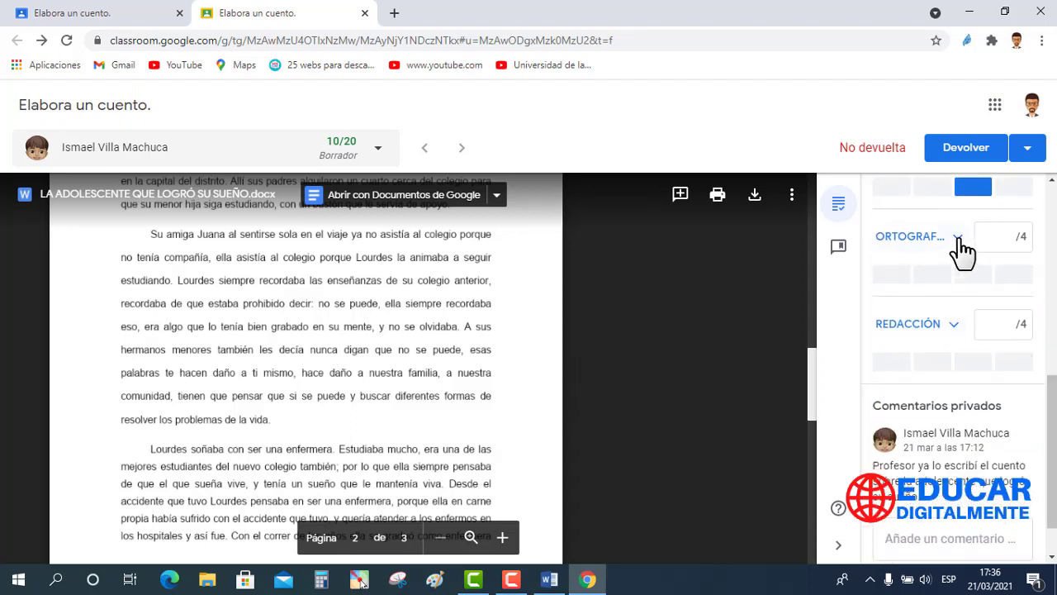
click(960, 240)
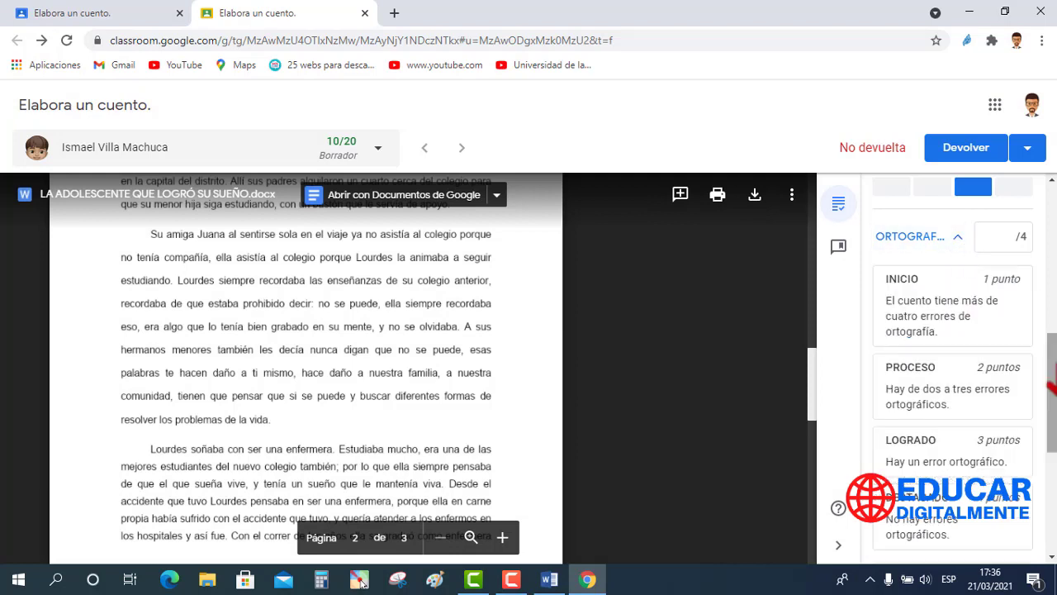
drag(1049, 382, 1049, 409)
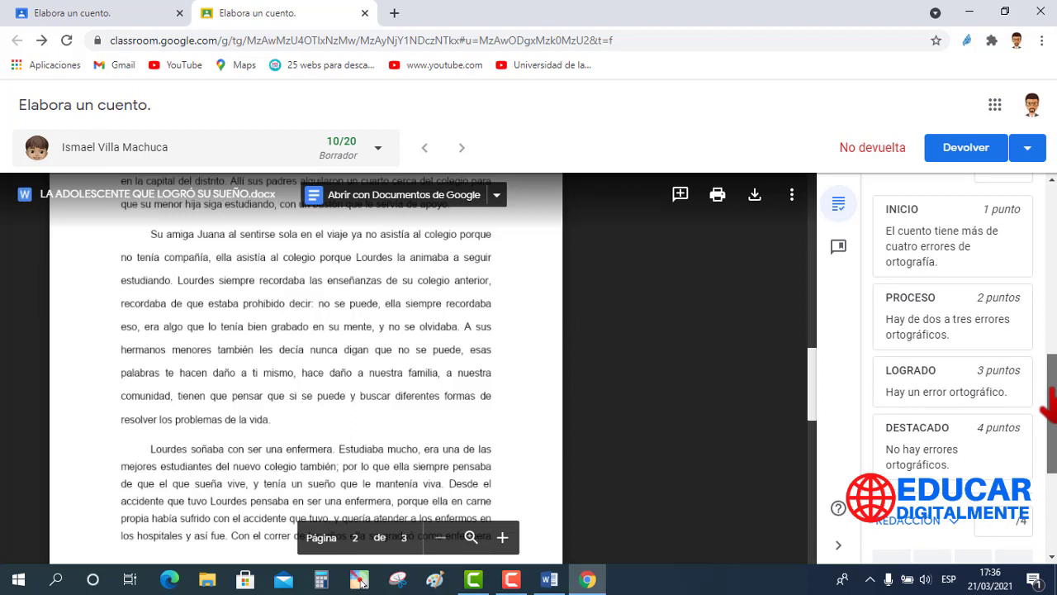
drag(1049, 411, 1049, 417)
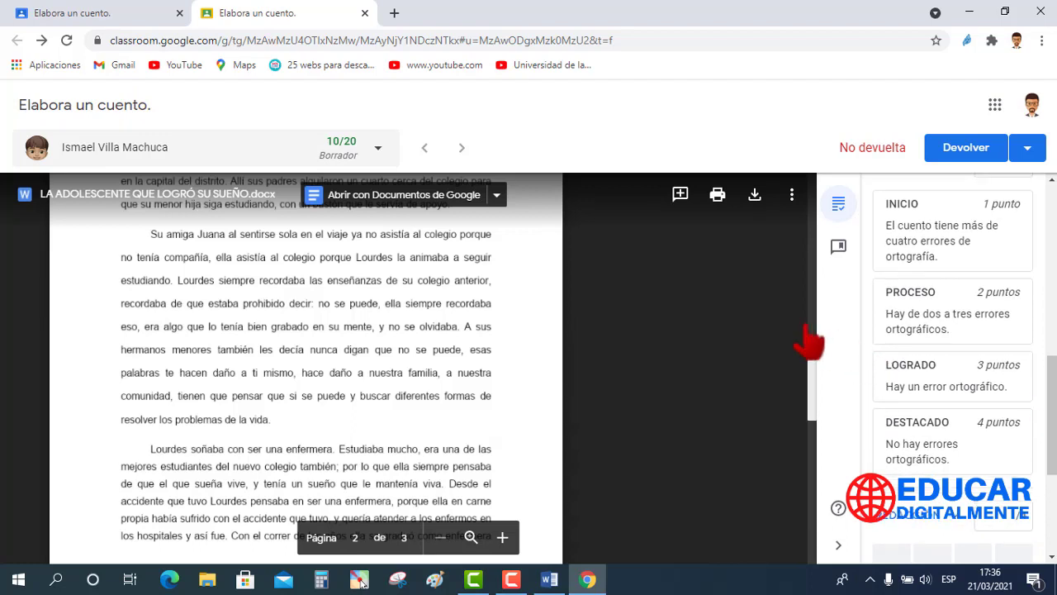
drag(814, 363, 820, 389)
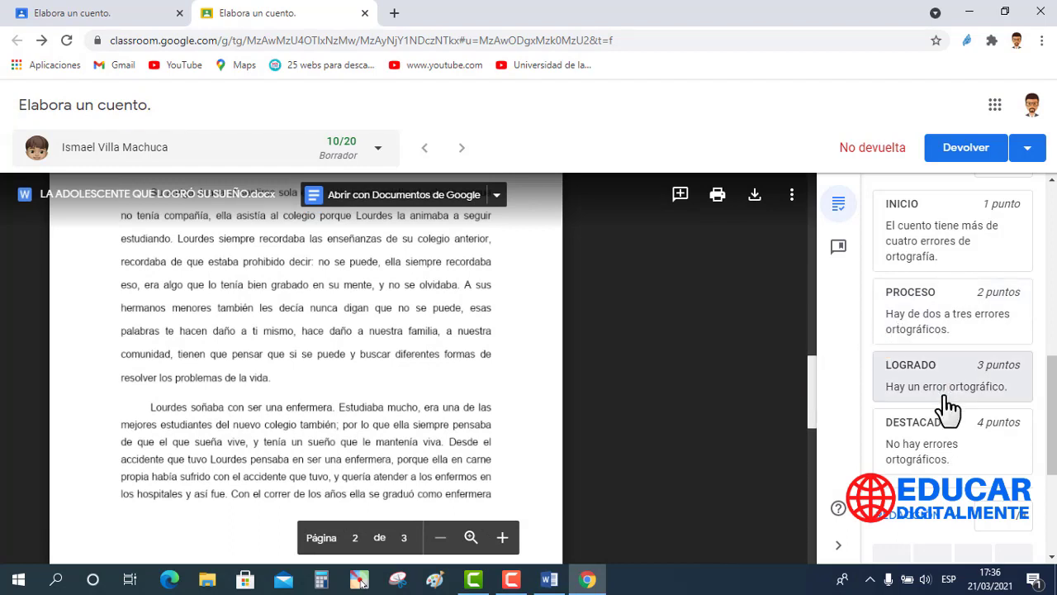
click(921, 446)
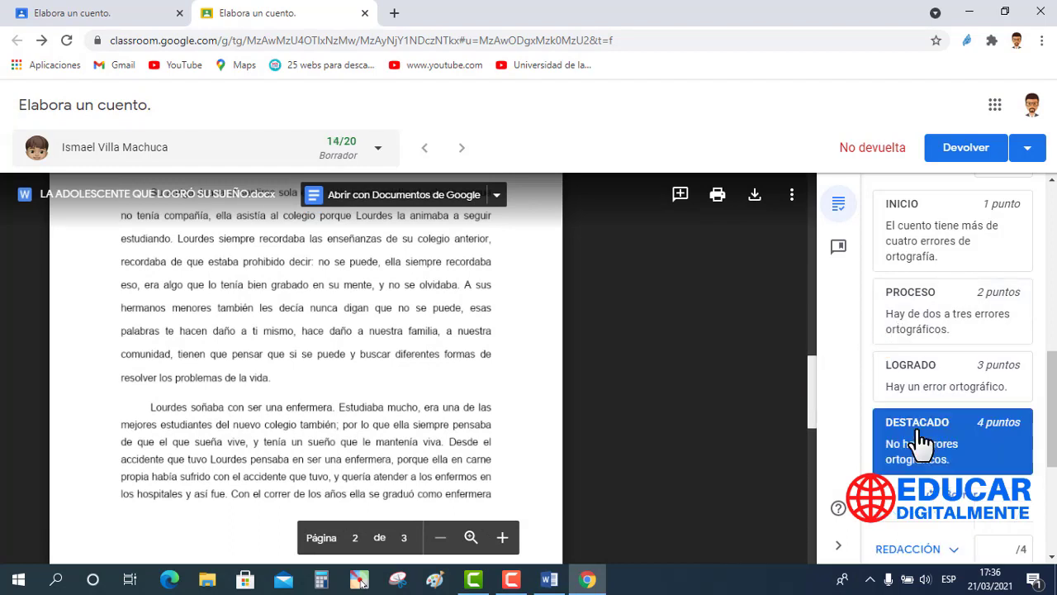
drag(1050, 425, 1048, 345)
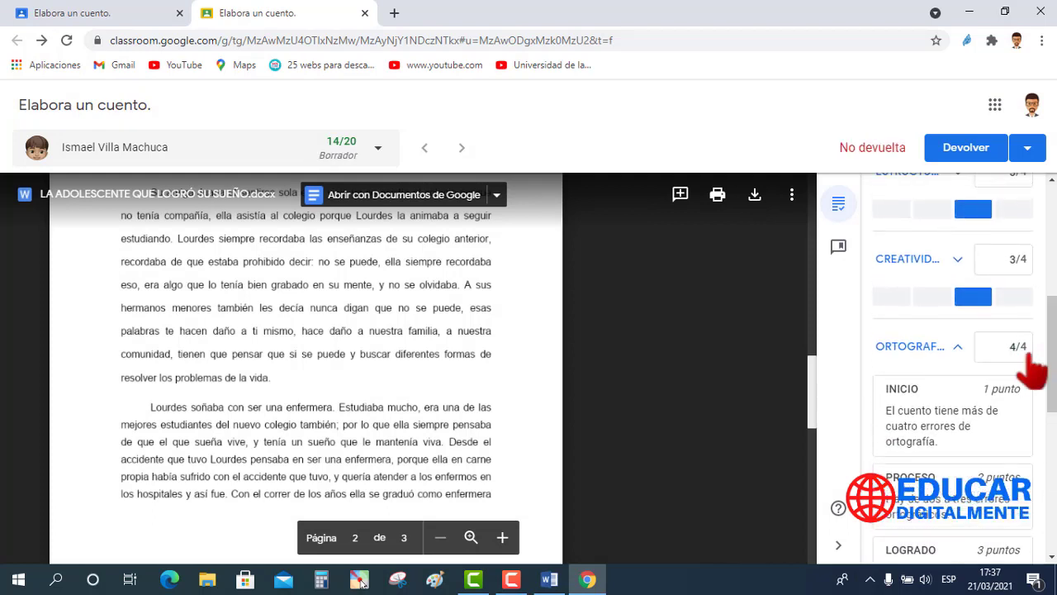
click(960, 358)
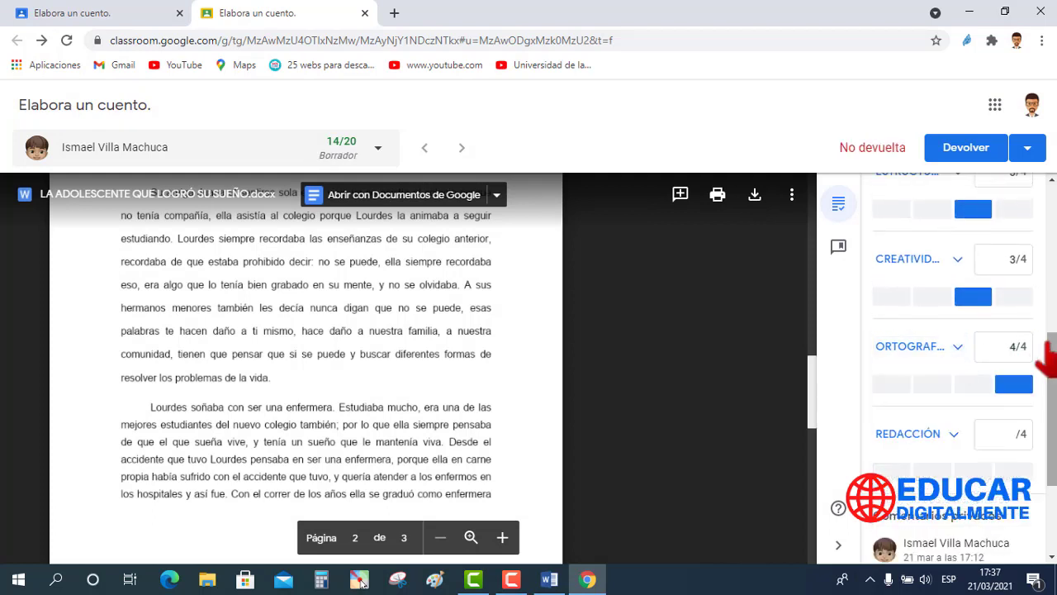
Step: Compare the story with the REDACCIÓN levels, grade that criterion as LOGRADO (3 puntos) and collapse its level descriptions
drag(1050, 363, 1051, 429)
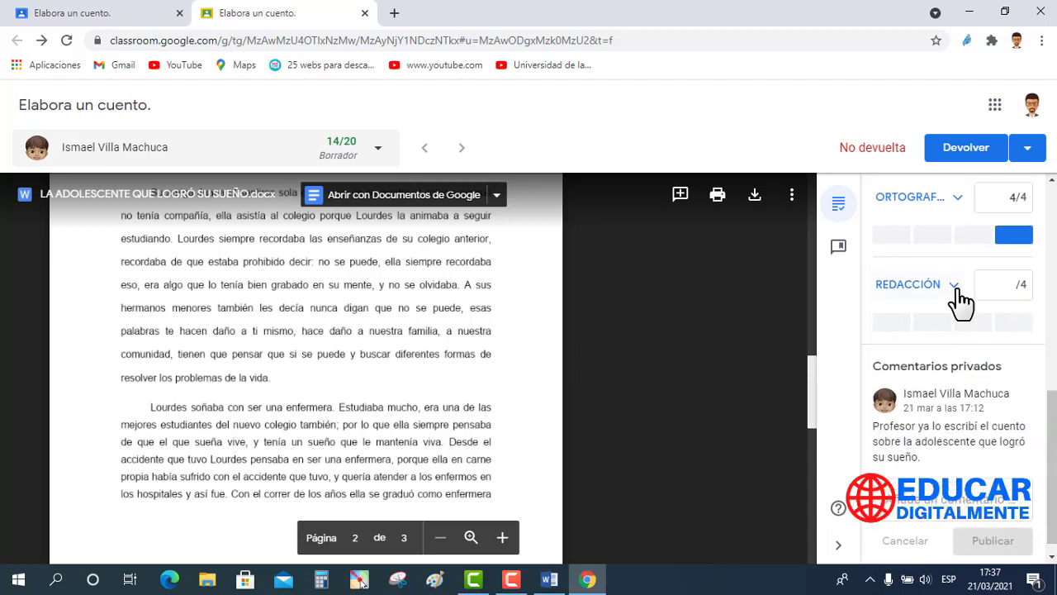
click(959, 289)
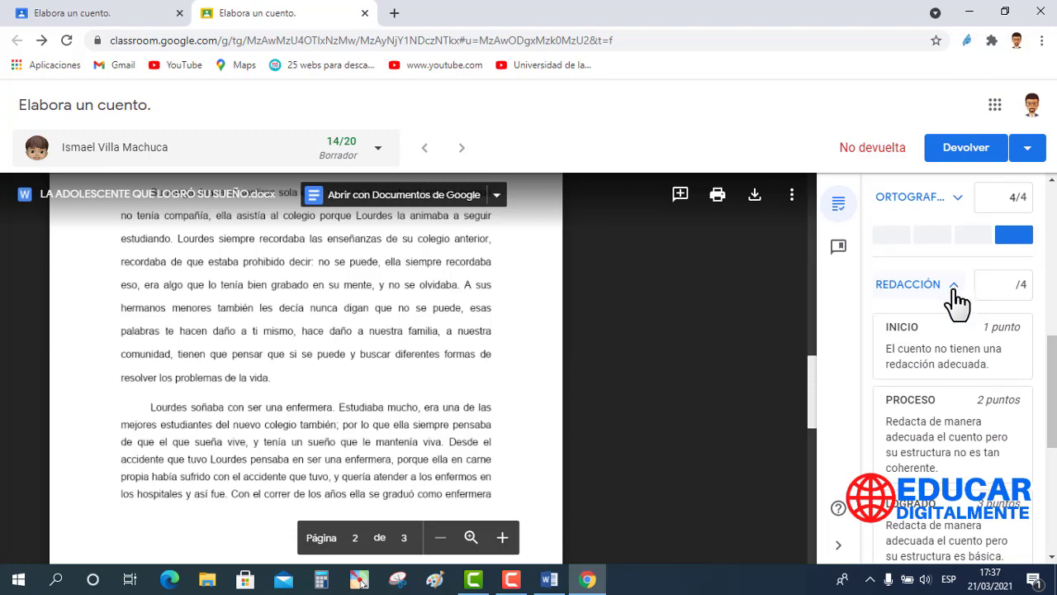
mouse_move(814, 389)
mouse_down()
mouse_move(814, 218)
mouse_move(819, 432)
mouse_move(812, 376)
mouse_up()
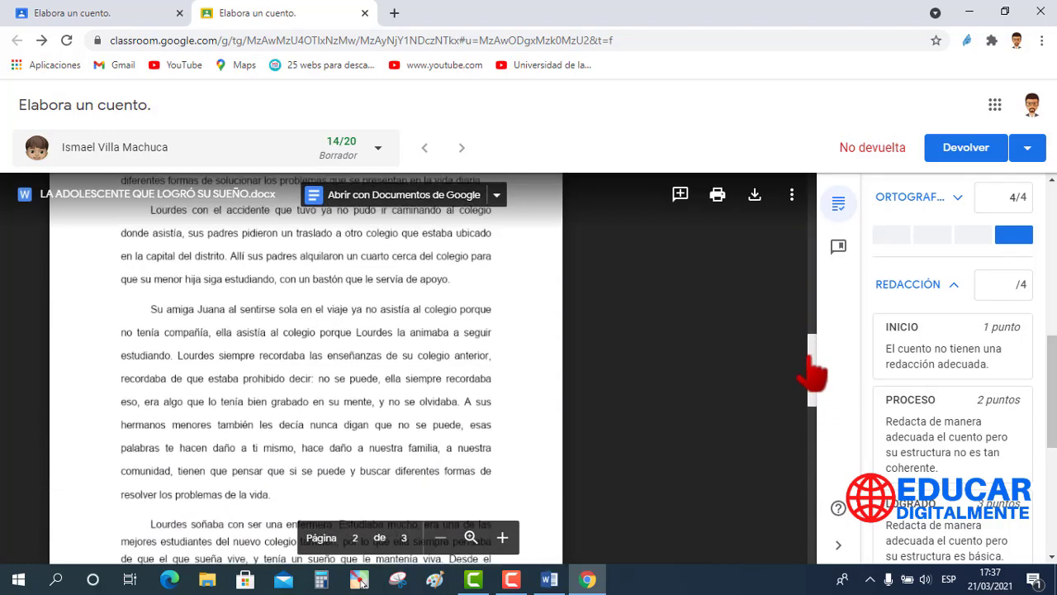
drag(1050, 384, 1051, 425)
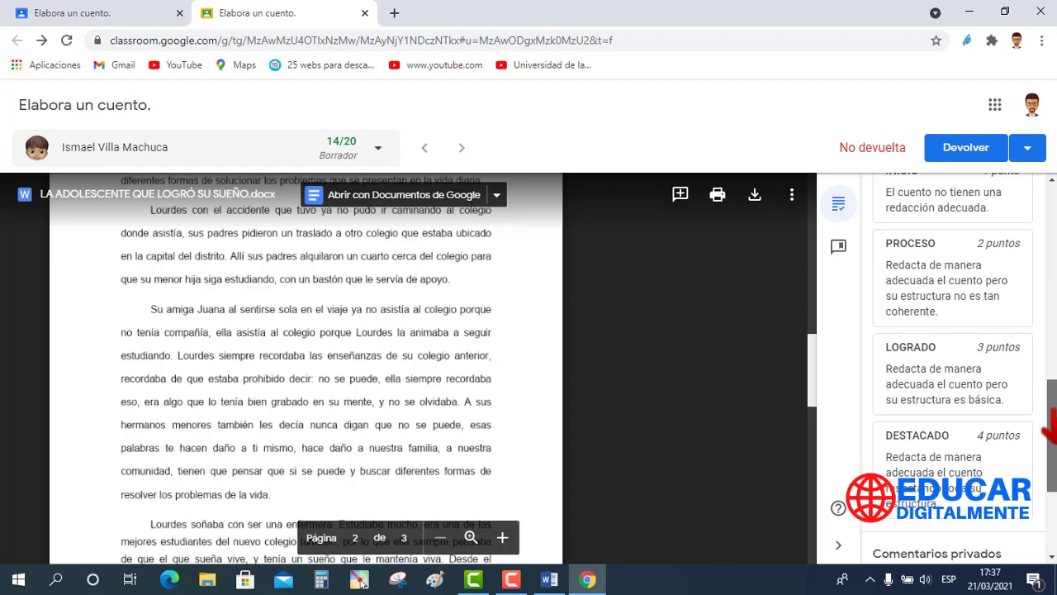
click(929, 383)
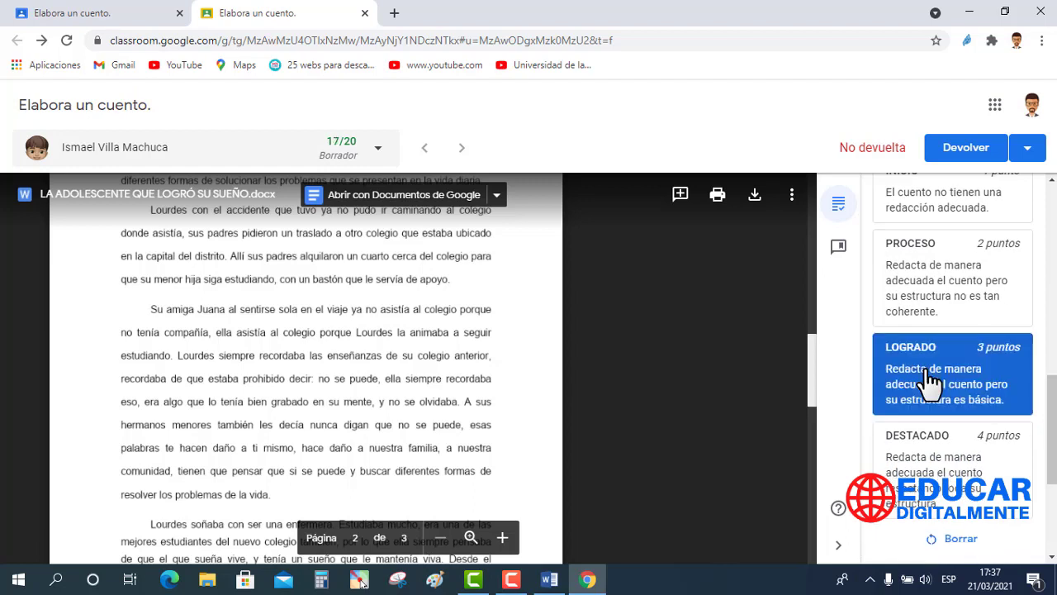
drag(1052, 438, 1038, 377)
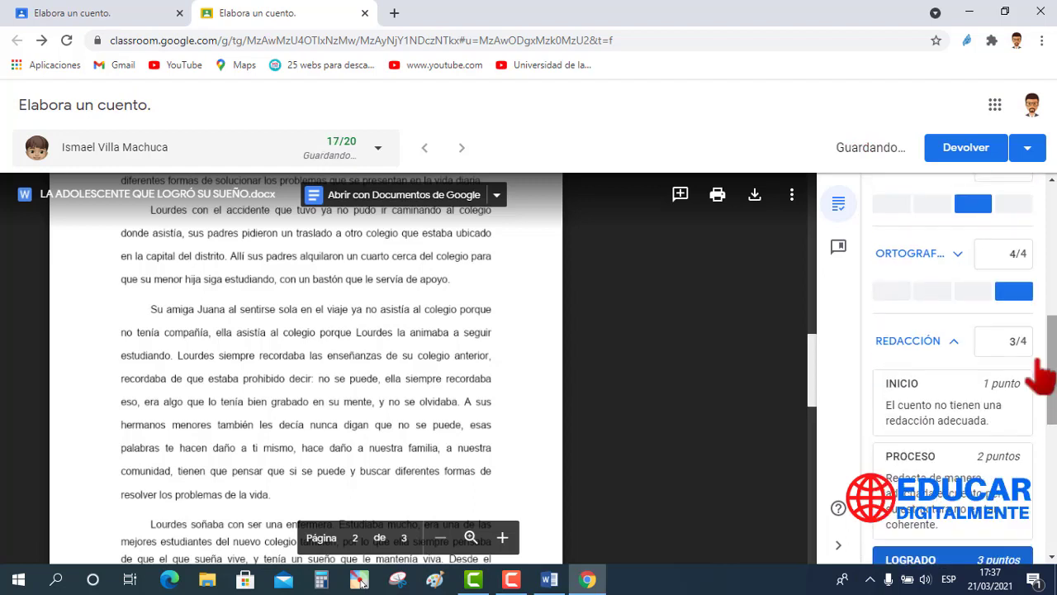
click(962, 355)
Step: Publish the private comment "Muy bien sigue adelante. La creatividad es muy importante para que los lectores puedan tener placer en la lectura del cuento."
drag(1051, 404, 1050, 438)
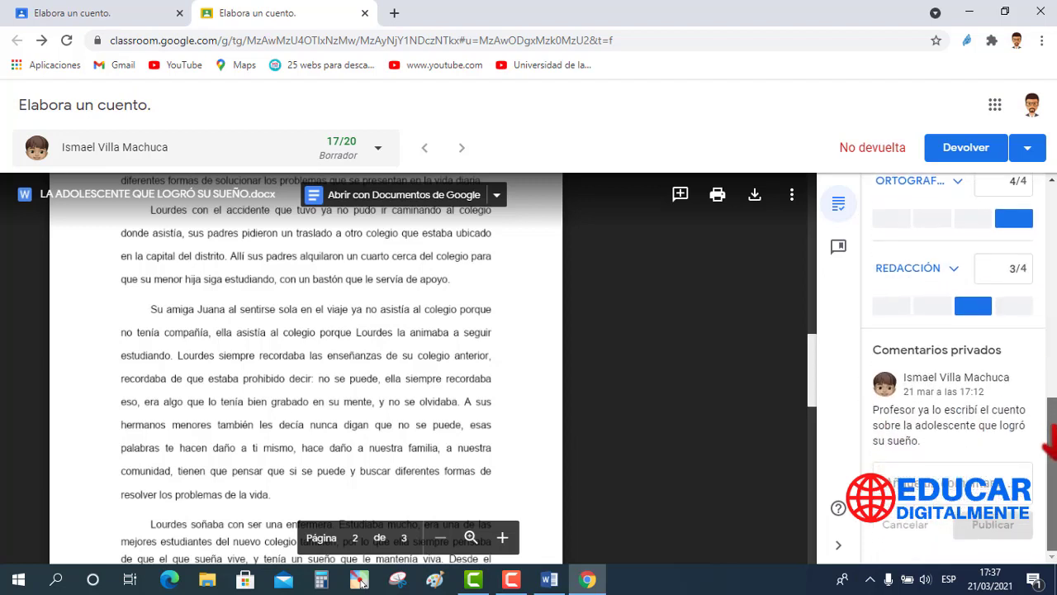
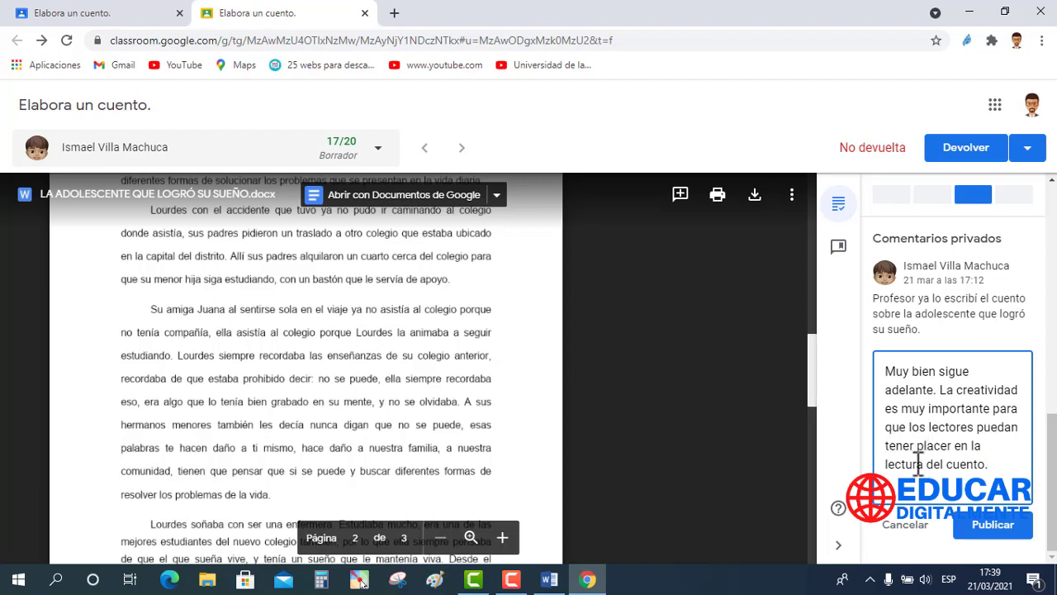
click(996, 526)
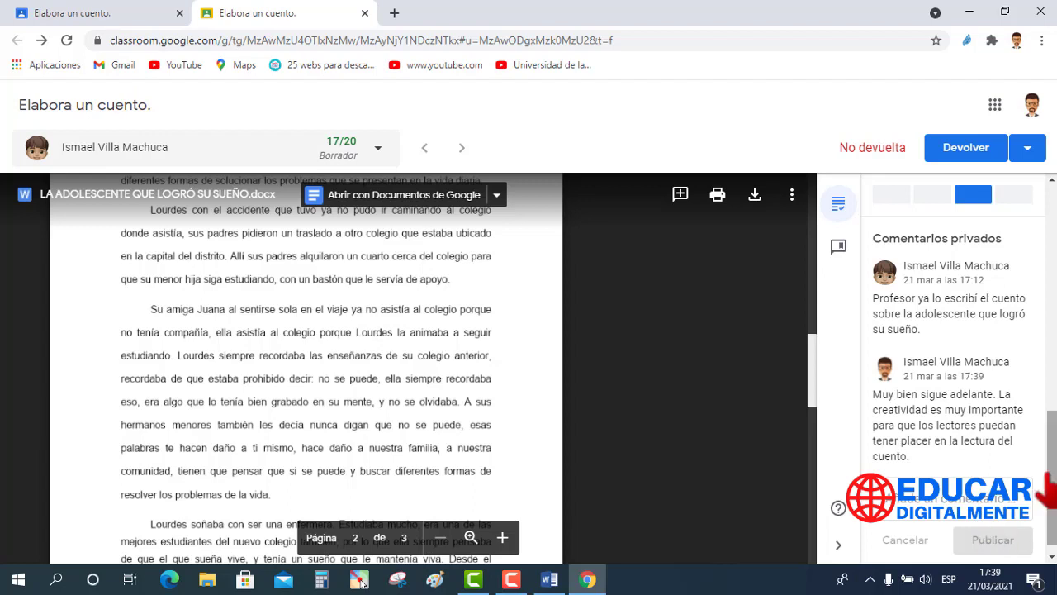
Step: Return the graded work to the student and confirm, after checking the option for returning several submissions
scroll(1049, 477, up, 1)
drag(1049, 477, 1047, 264)
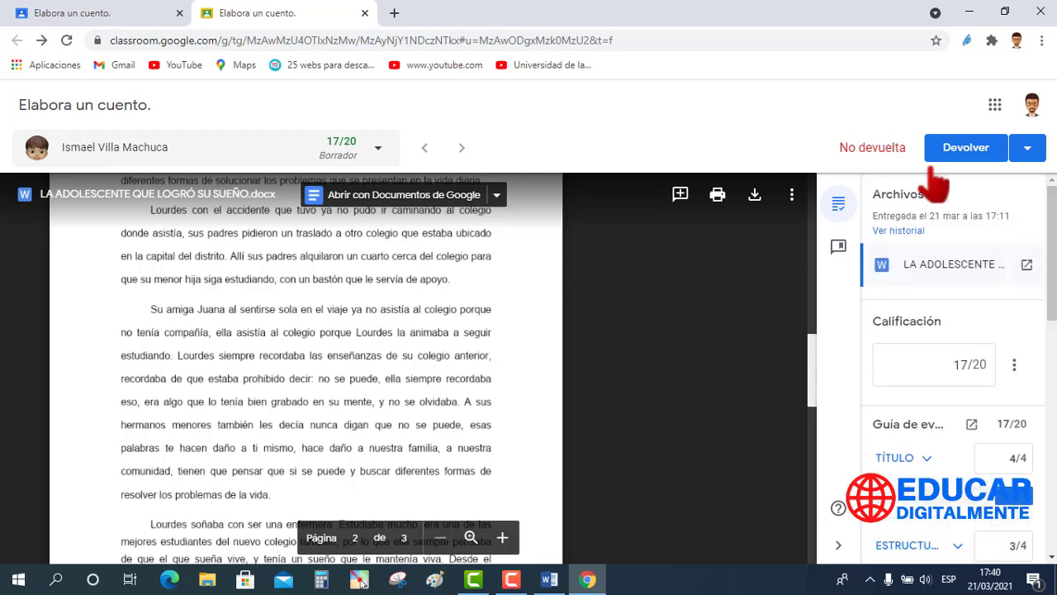
click(1029, 152)
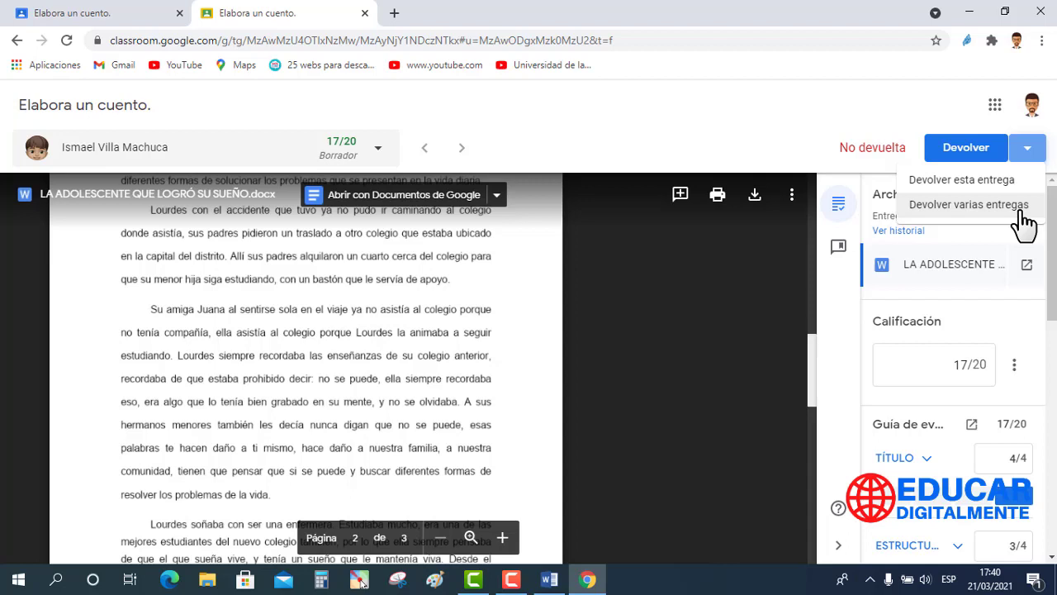
click(968, 157)
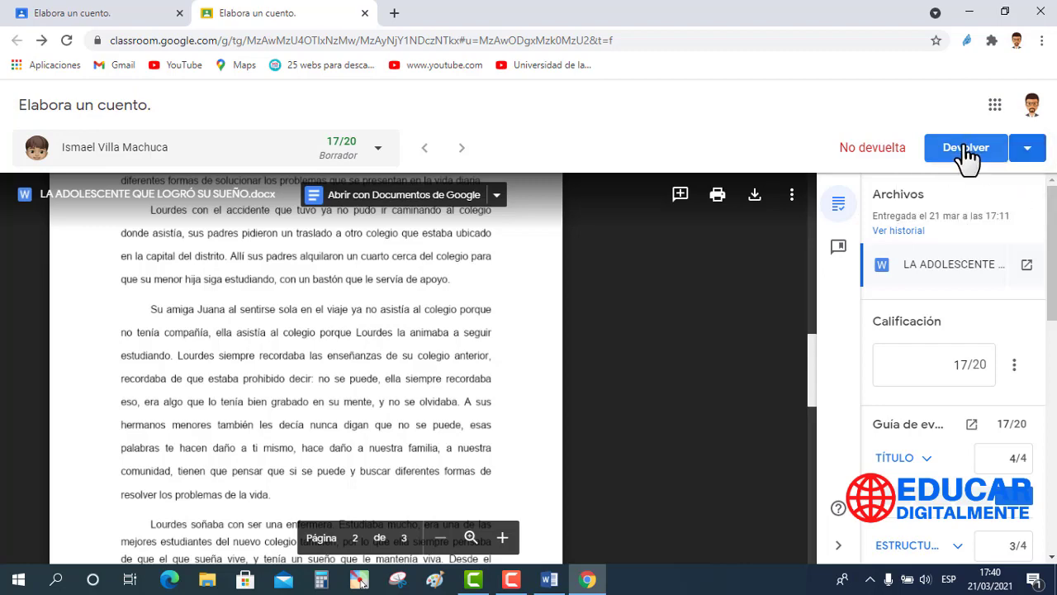
click(966, 155)
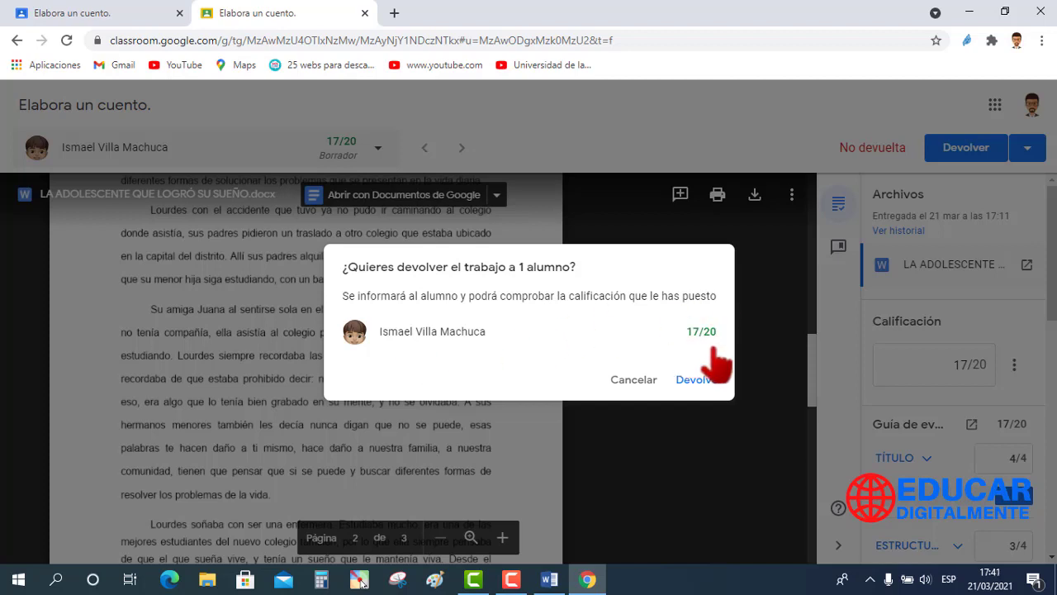
click(697, 383)
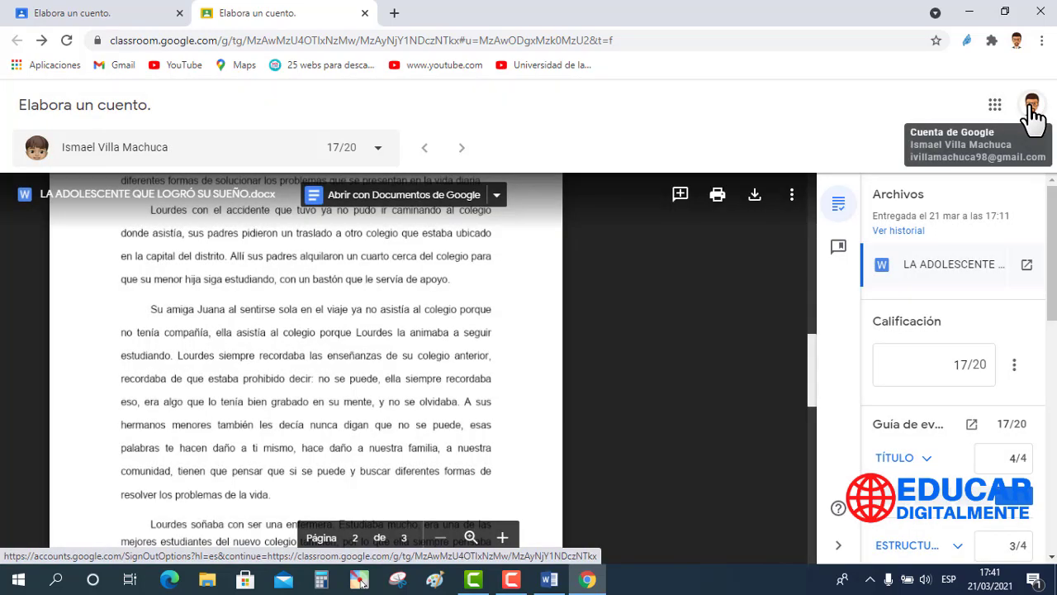
Step: Sign out of the teacher's Google account and sign in with the student's account
click(1032, 106)
drag(1045, 223, 1045, 434)
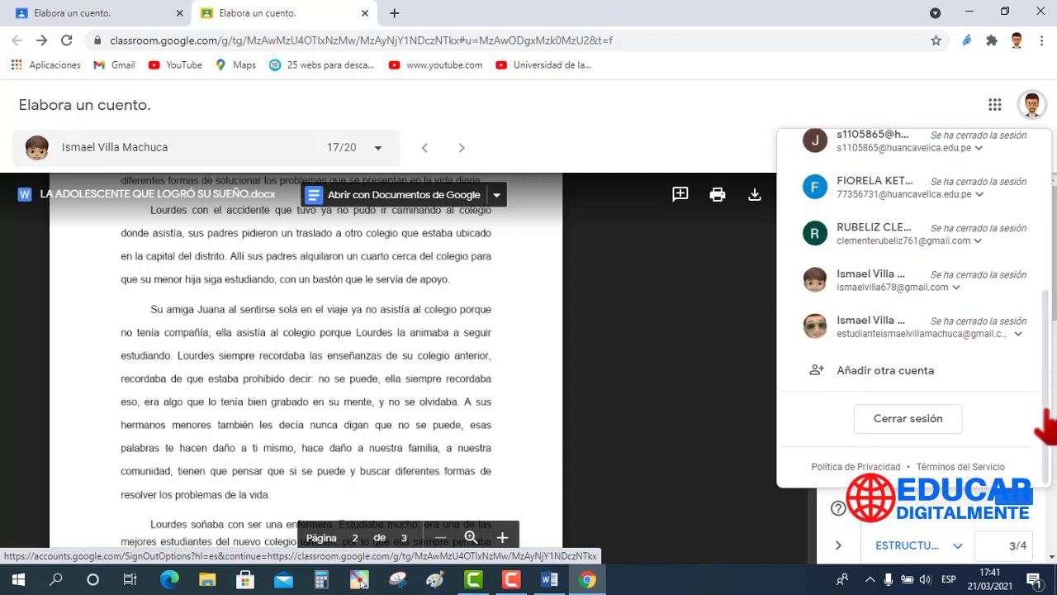
click(928, 429)
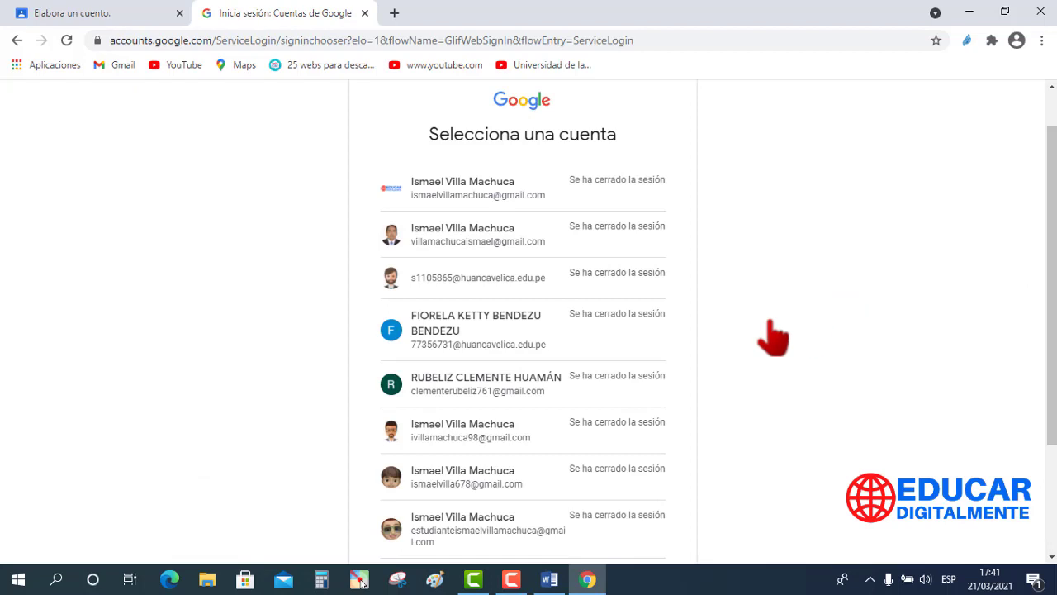
click(459, 481)
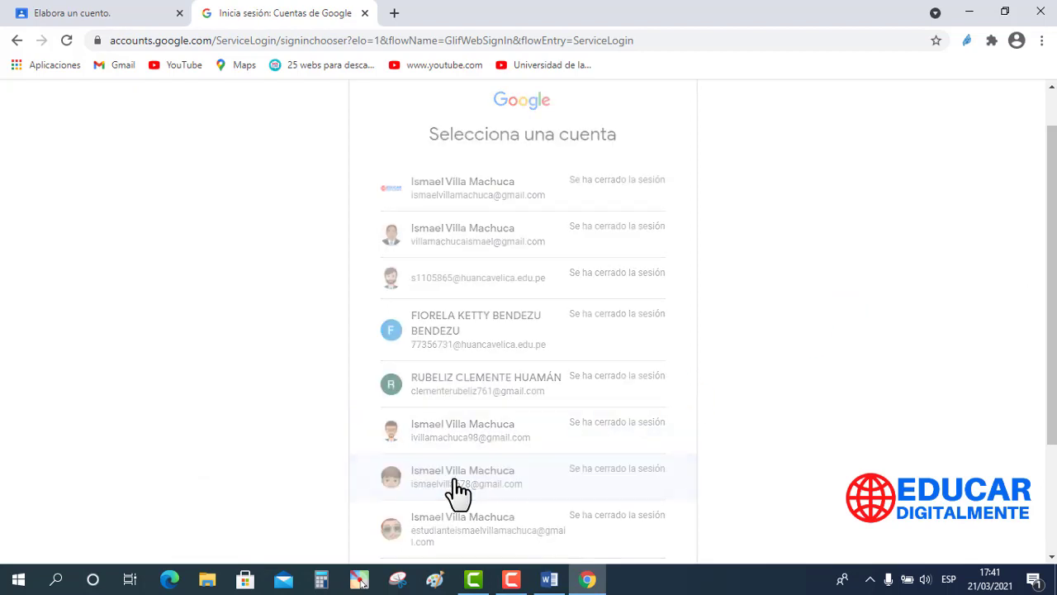
click(641, 415)
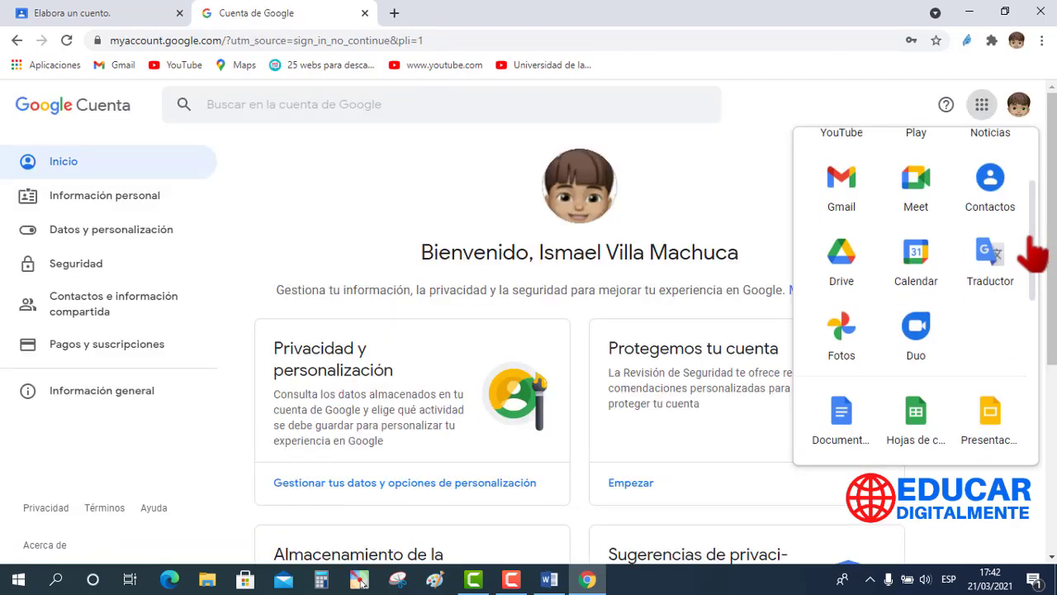
Step: Open Google Classroom from the student account and enter the CASTELLANO COMO SEGUNDA LENGUA 1° class
drag(1032, 248, 1029, 344)
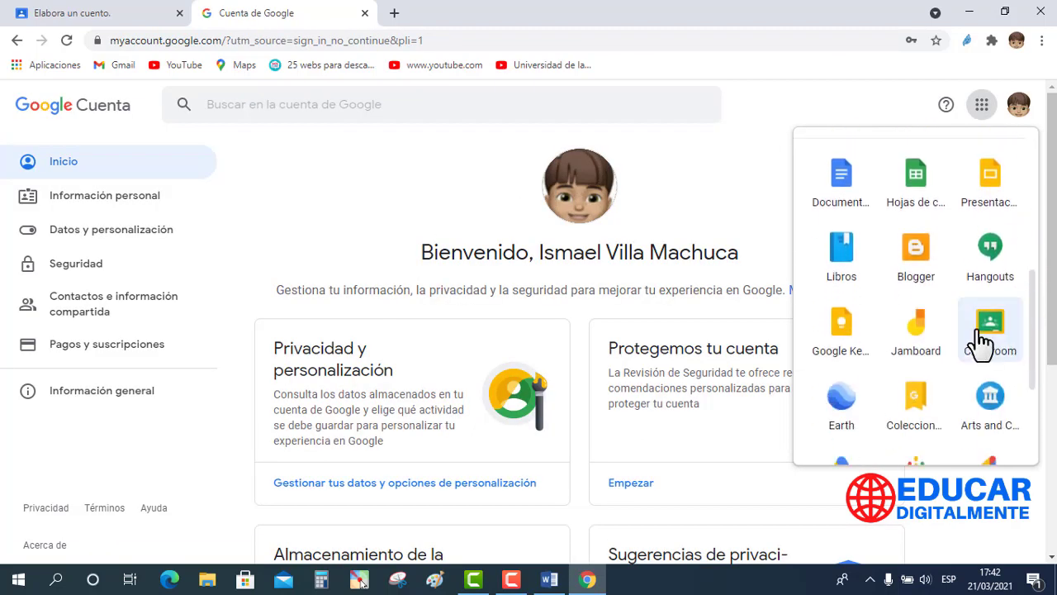
click(990, 338)
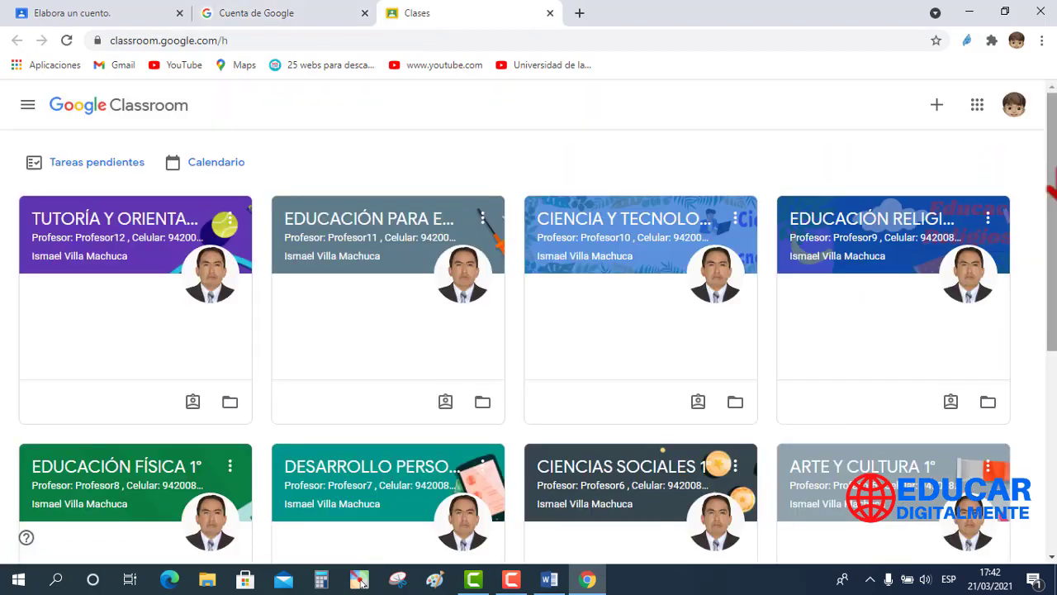
scroll(528, 331, down, 2)
drag(1052, 243, 1053, 425)
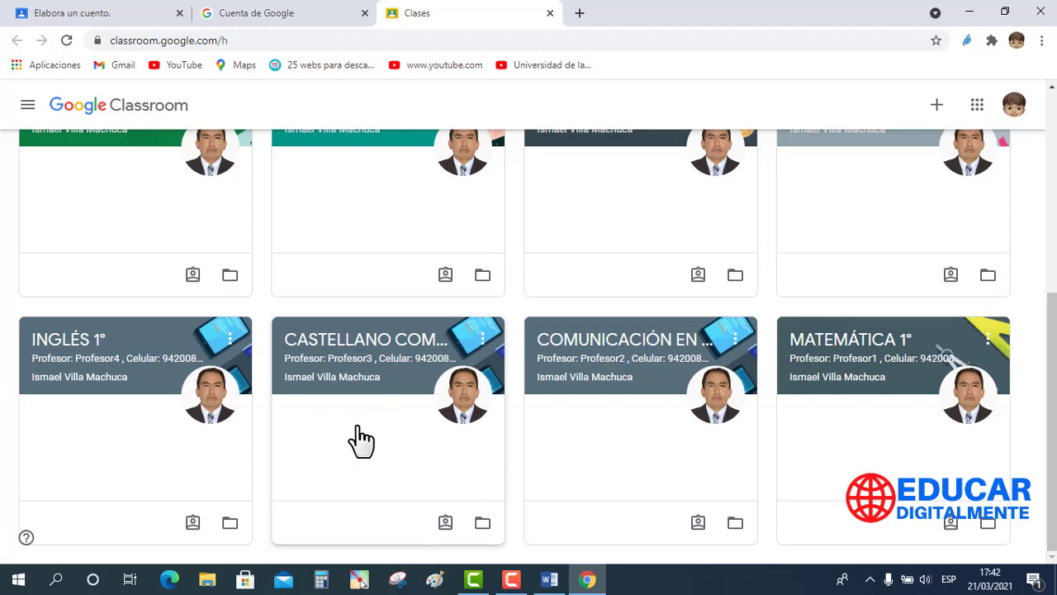
click(357, 346)
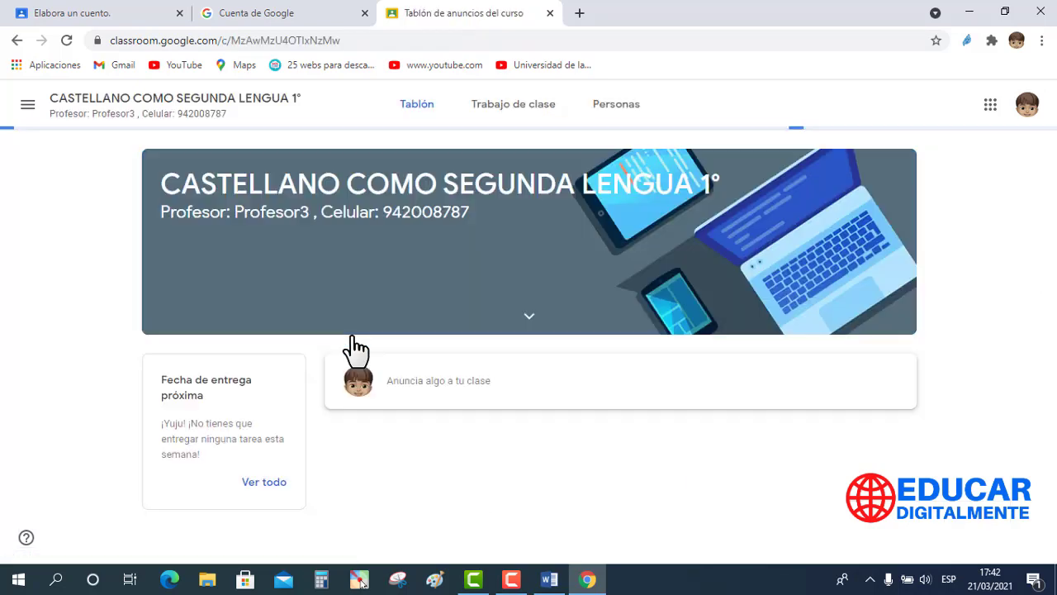
Step: Open the "Elabora un cuento." assignment from the class announcements and view its private comments
drag(1052, 265, 1053, 322)
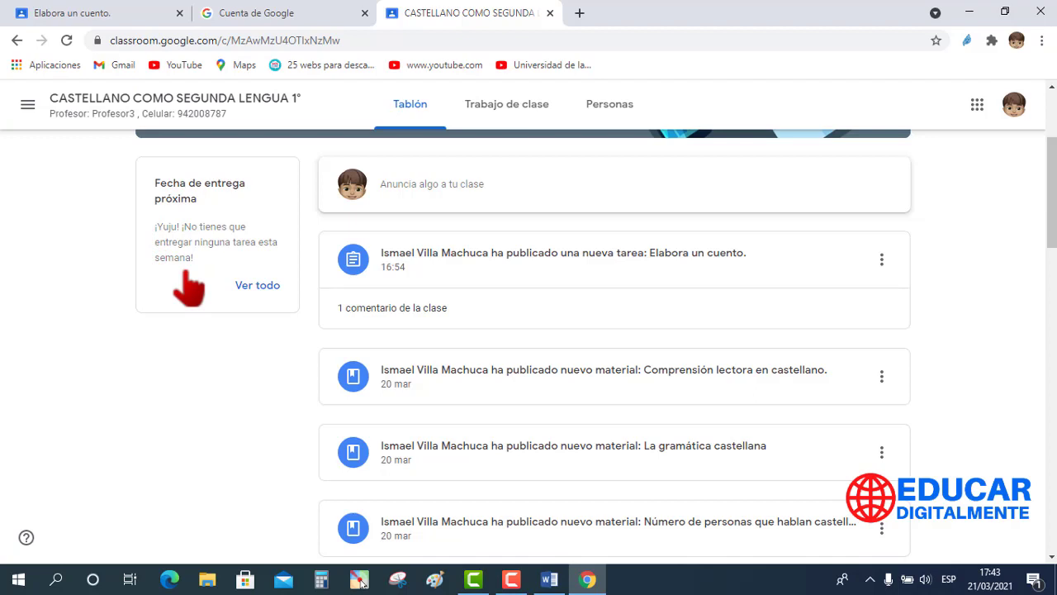
click(683, 268)
scroll(683, 265, down, 2)
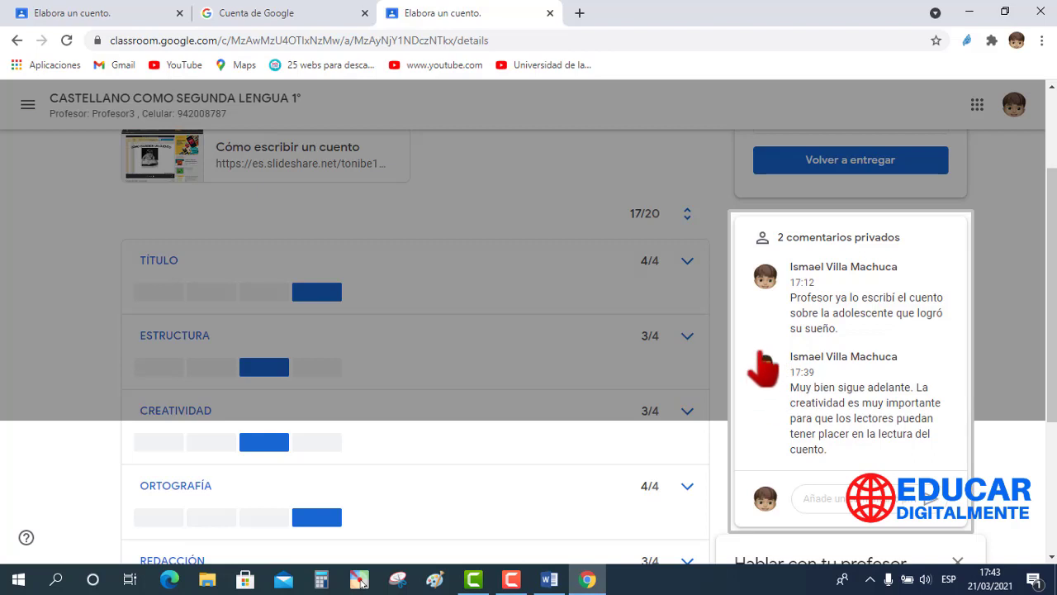
Step: Reply to the teacher with the private comment "Gracias profesor." and dismiss the private-comments hint
scroll(812, 495, down, 1)
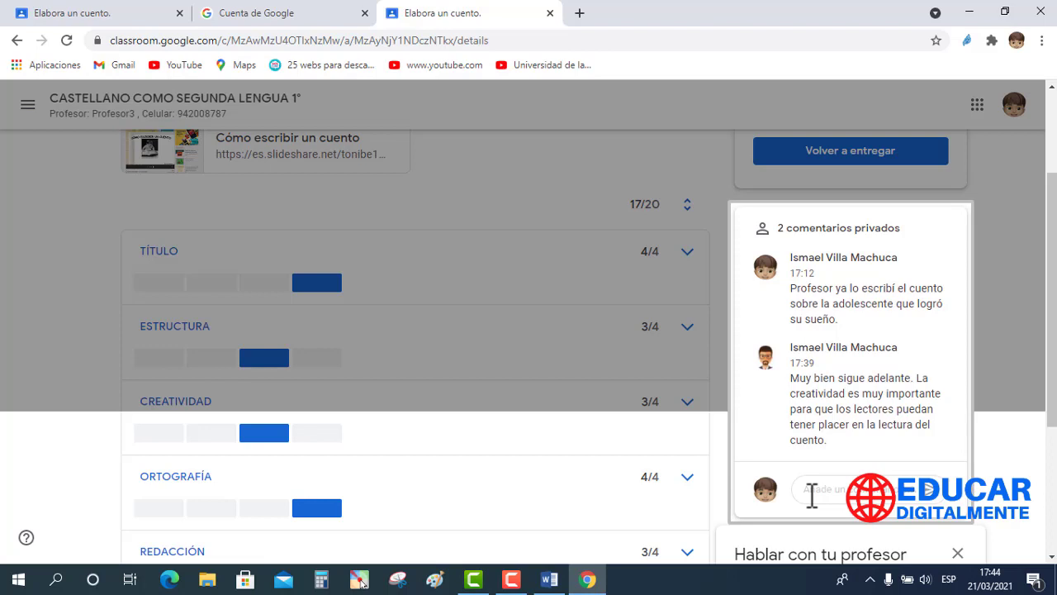
click(812, 495)
text(Gracias profesor)
click(930, 498)
drag(1051, 292, 1048, 380)
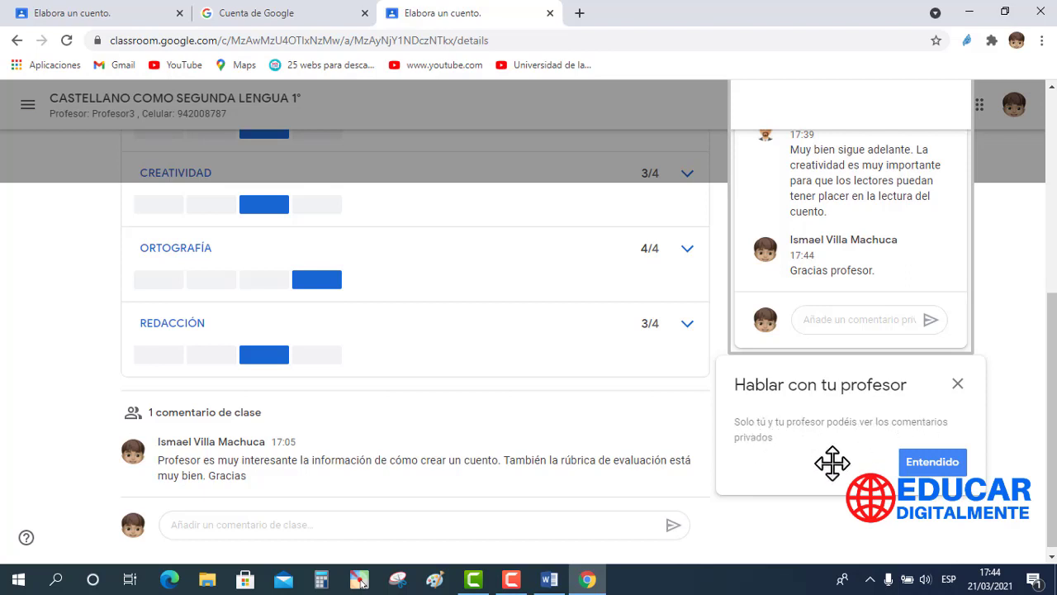
click(942, 480)
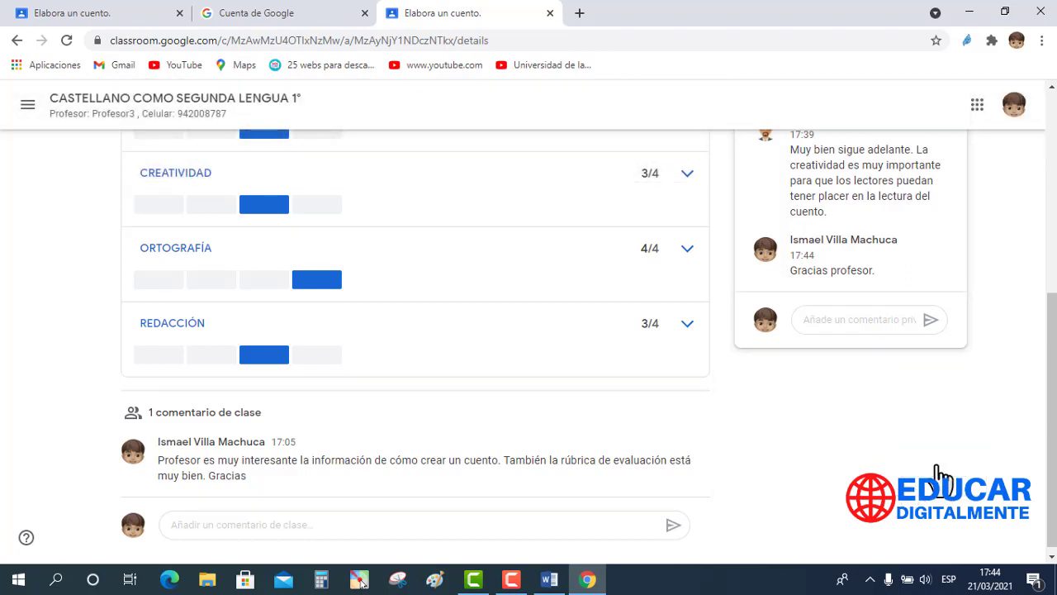
Step: Review the assignment's total grade and rubric scores, expanding the TÍTULO criterion to read its level descriptions and collapsing it again
scroll(1047, 349, up, 2)
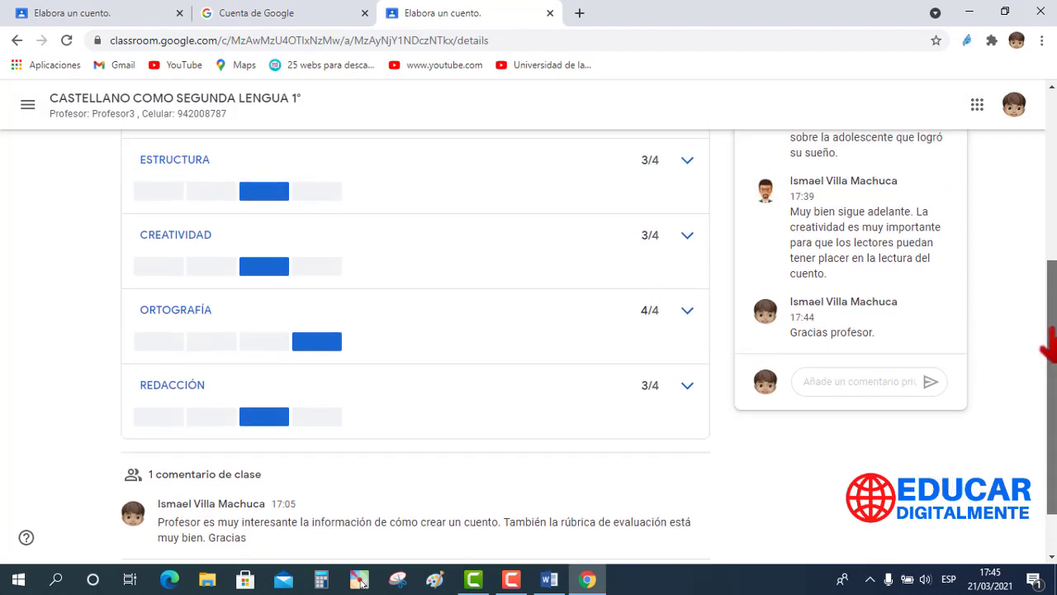
drag(1053, 285, 1053, 161)
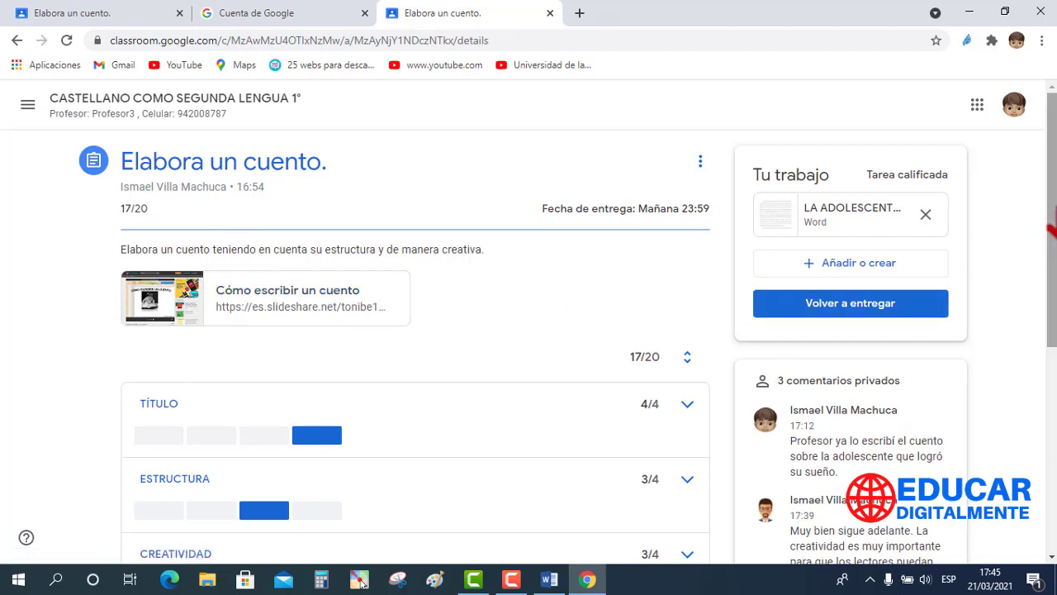
drag(1052, 222, 1053, 326)
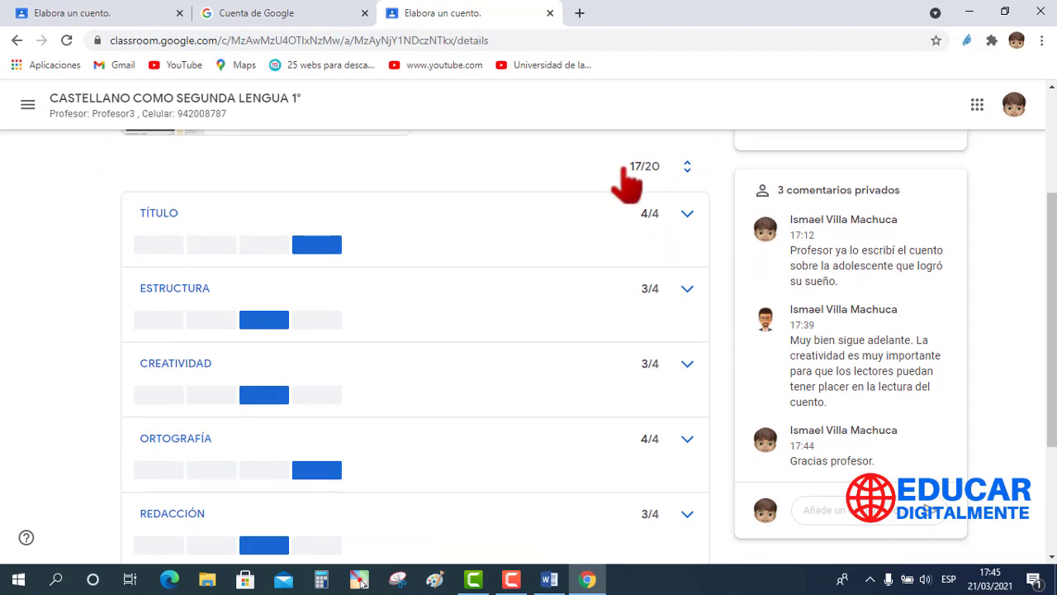
drag(627, 167, 641, 183)
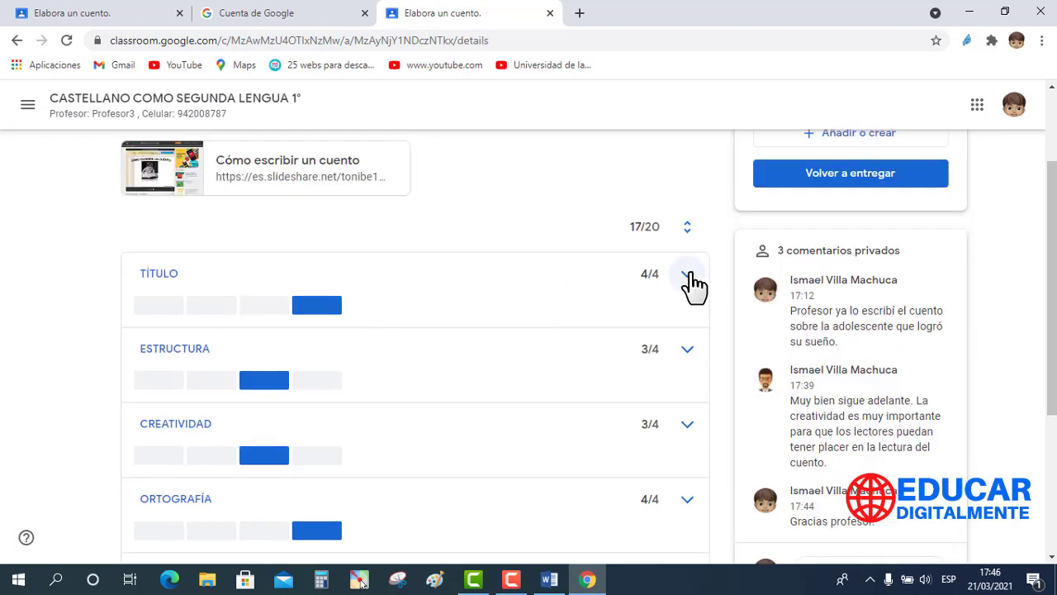
click(688, 280)
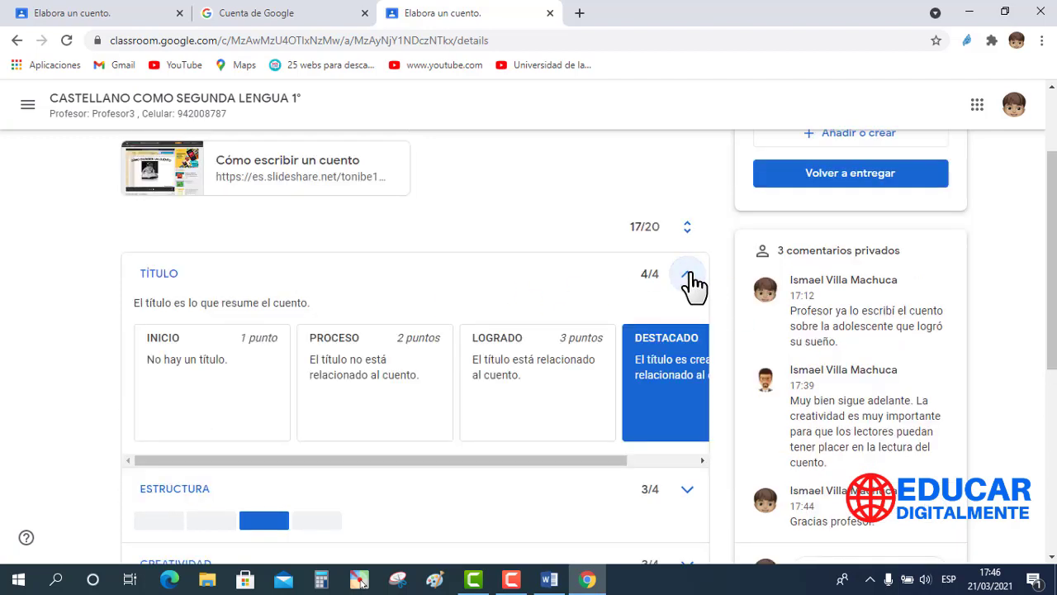
drag(524, 461, 625, 468)
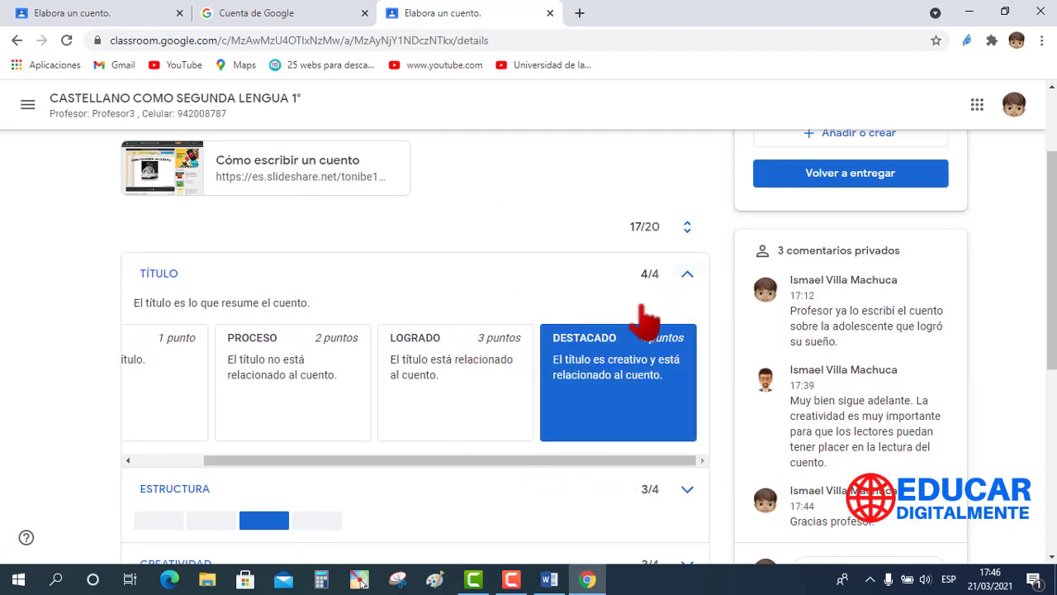
click(686, 277)
scroll(1049, 294, down, 2)
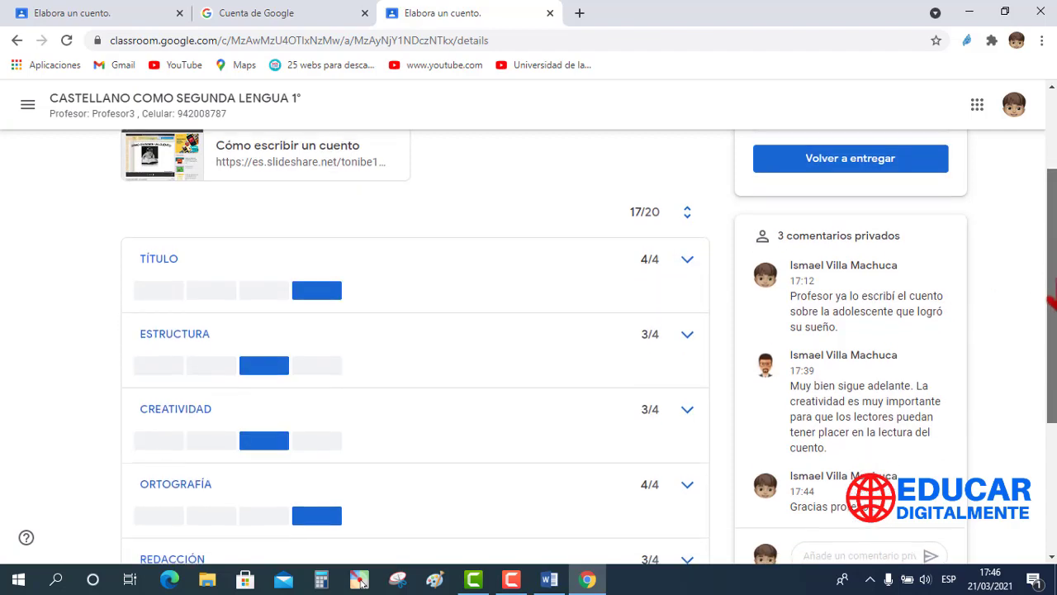
drag(1053, 299, 1053, 385)
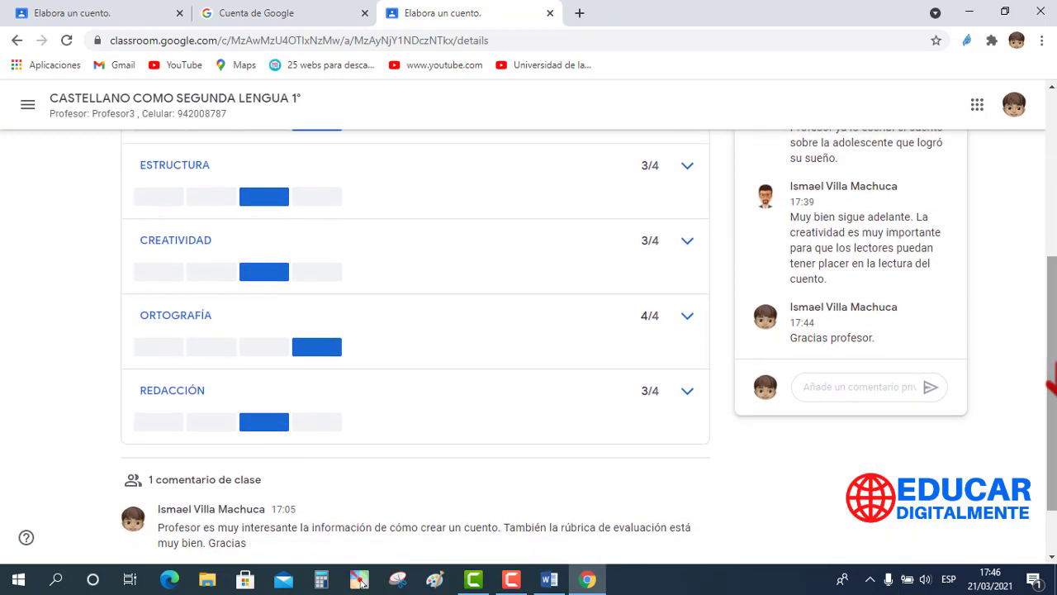
Step: Expand the ESTRUCTURA and CREATIVIDAD rubric criteria one after the other to read their level descriptions, collapsing each again
click(686, 168)
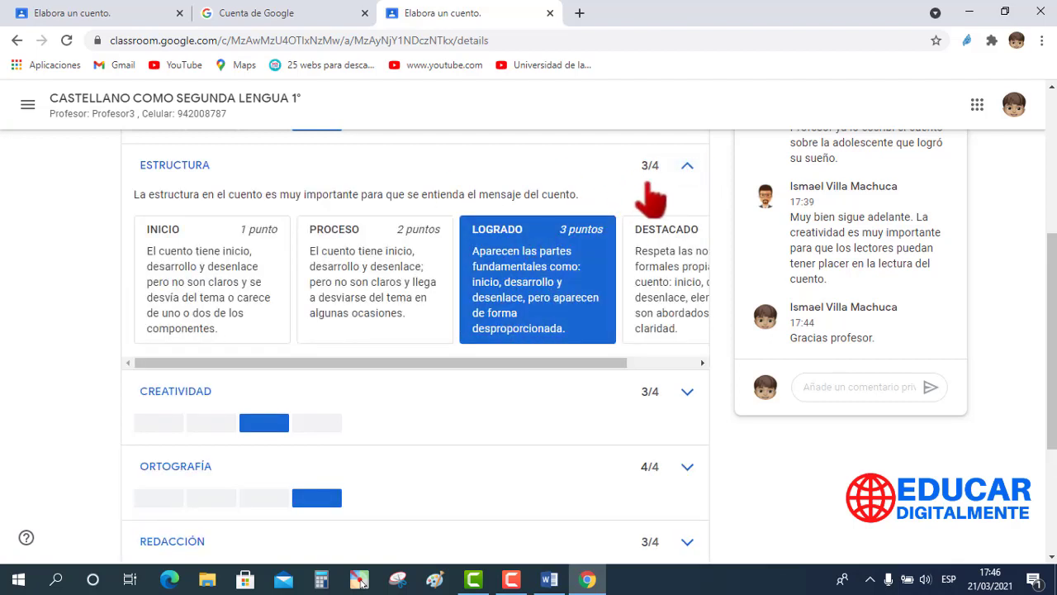
click(686, 166)
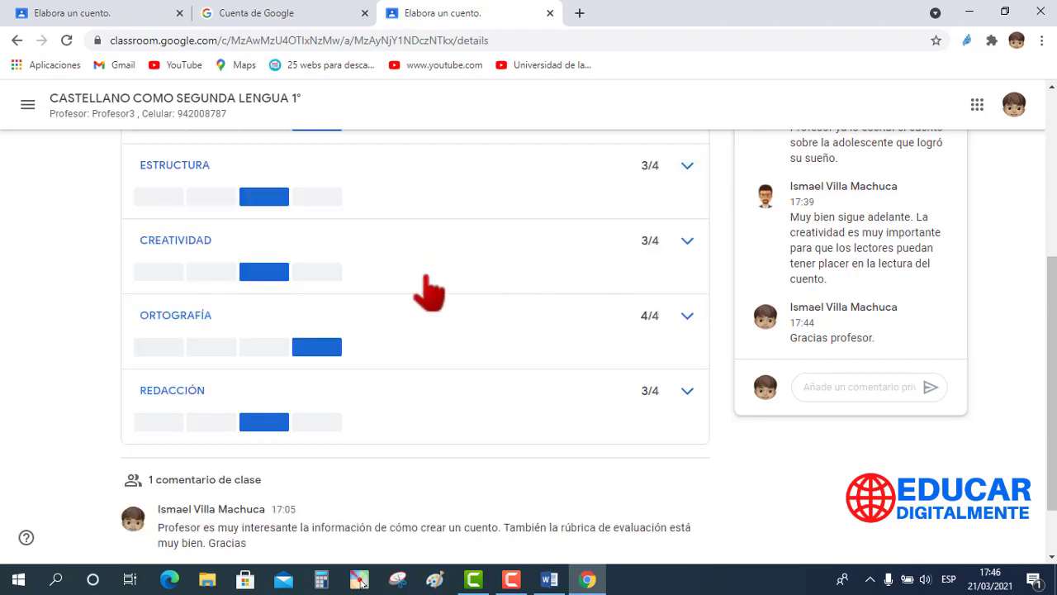
click(687, 243)
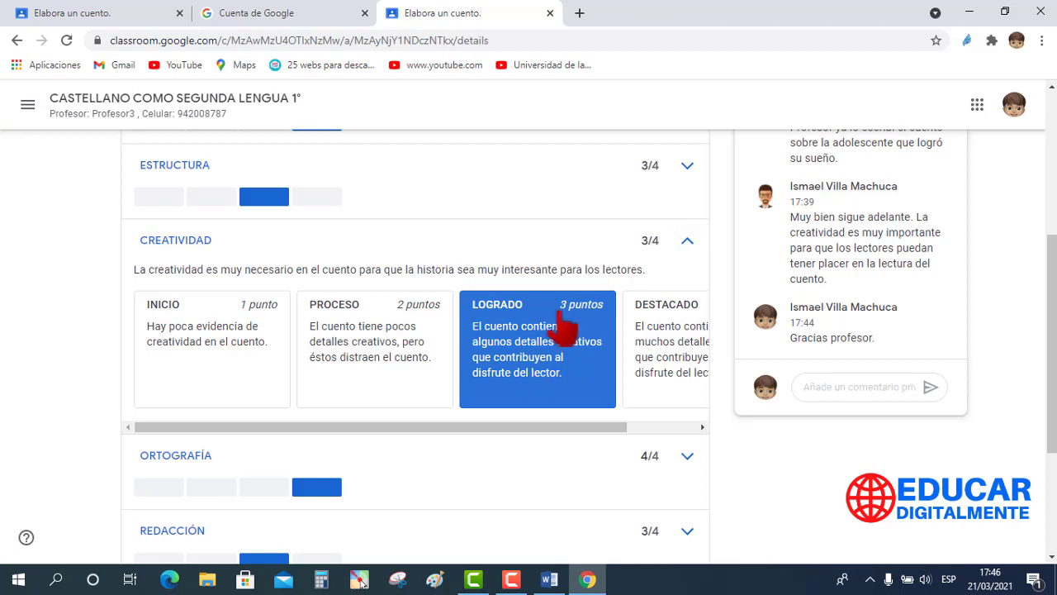
click(688, 242)
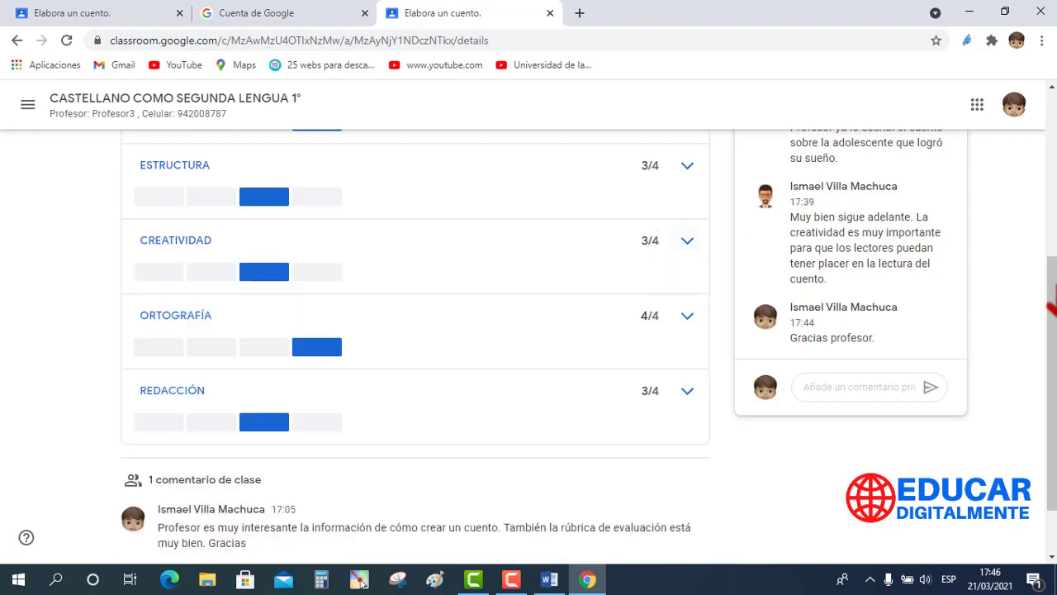
Step: Read the level descriptions of the ORTOGRAFÍA and REDACCIÓN rubric criteria, collapse each one and return to the assignment's heading
scroll(1048, 284, down, 1)
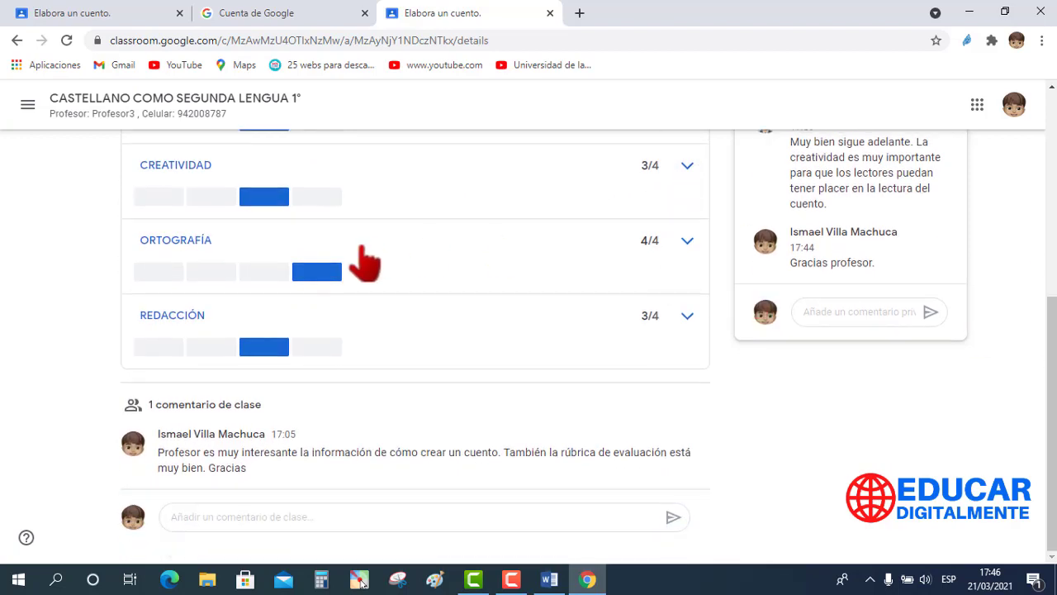
click(687, 242)
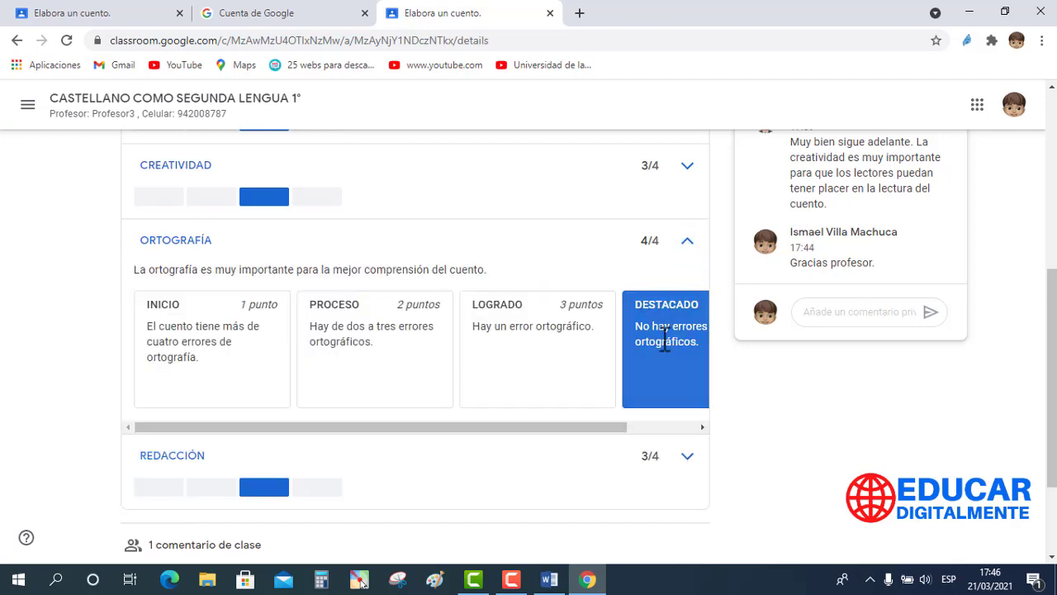
click(687, 241)
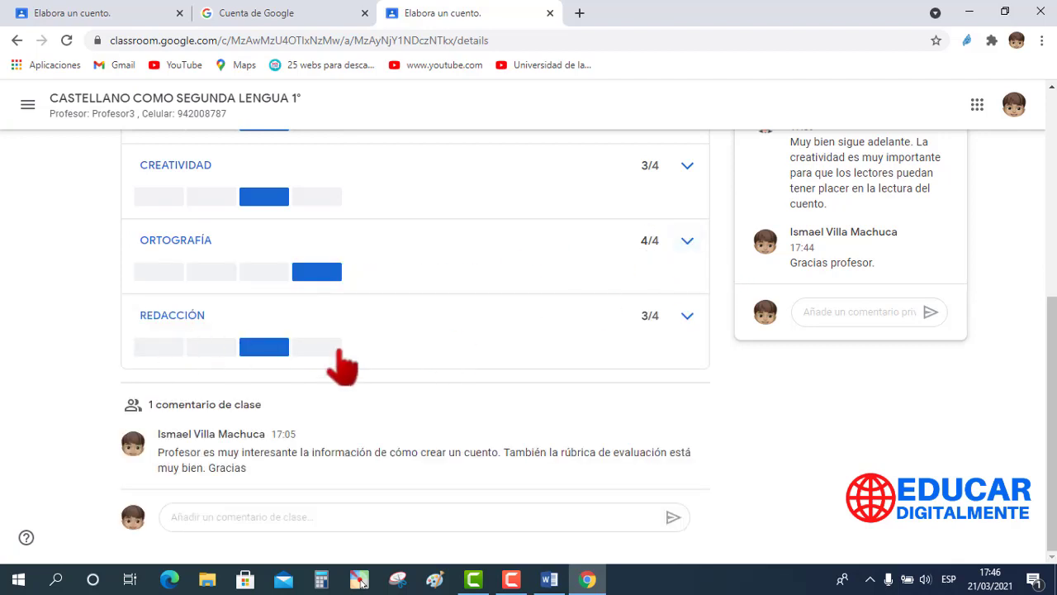
click(688, 318)
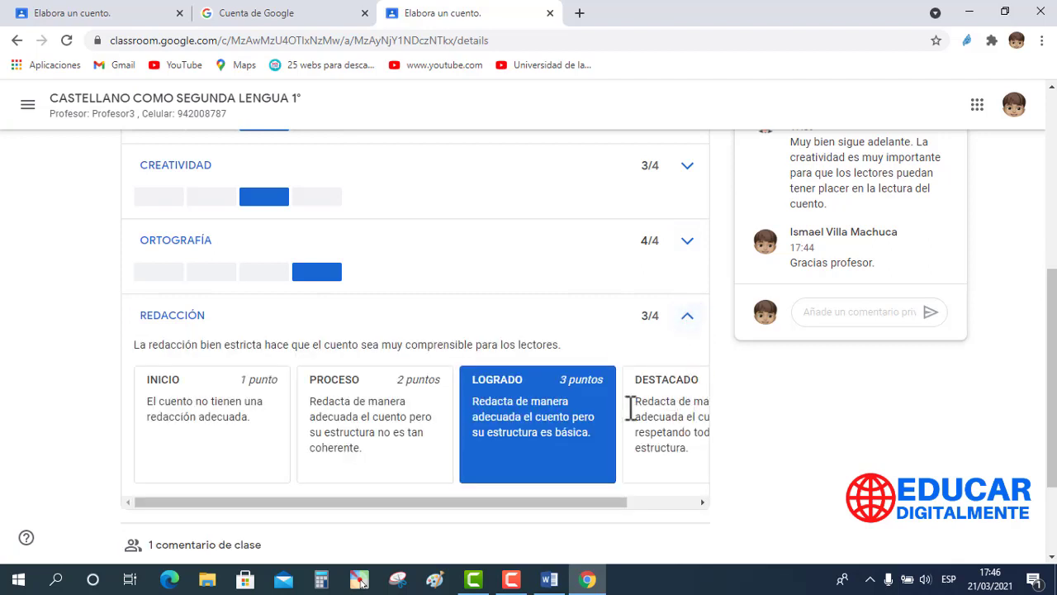
click(688, 318)
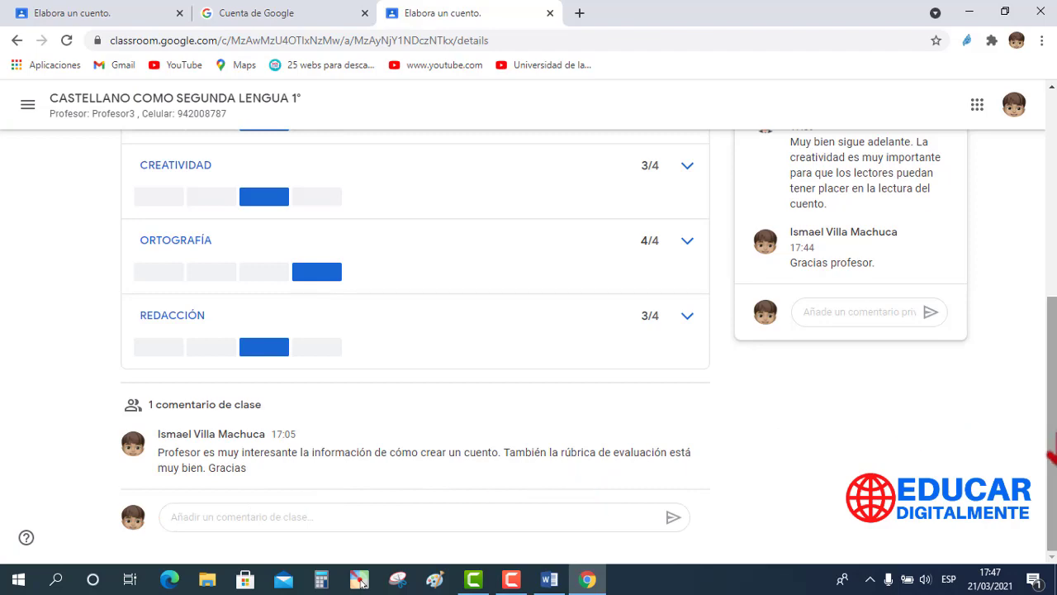
drag(1051, 456, 1051, 252)
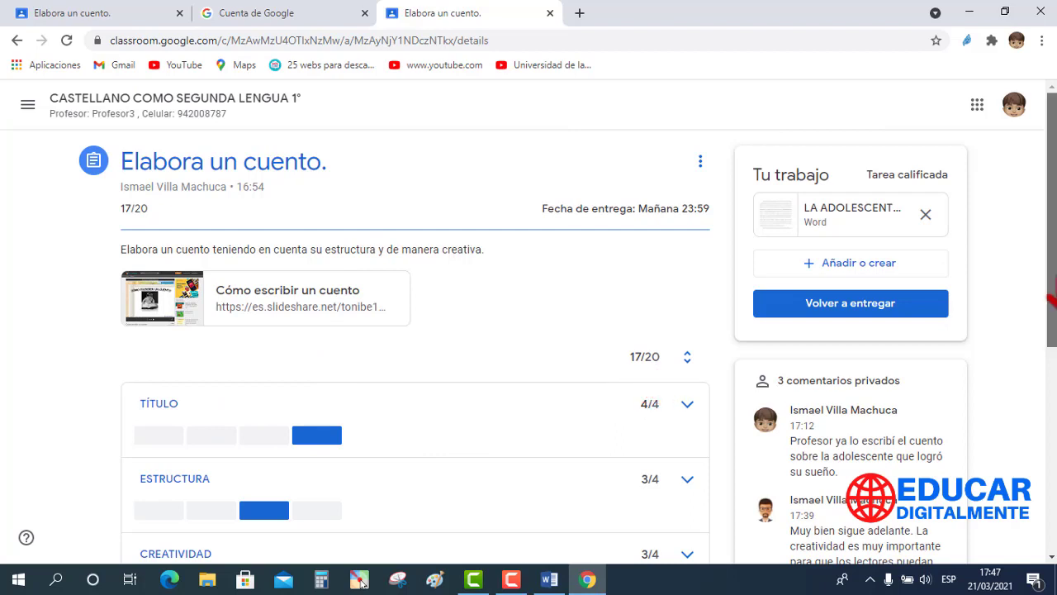
Step: Sign out of the student's Google account
click(1016, 109)
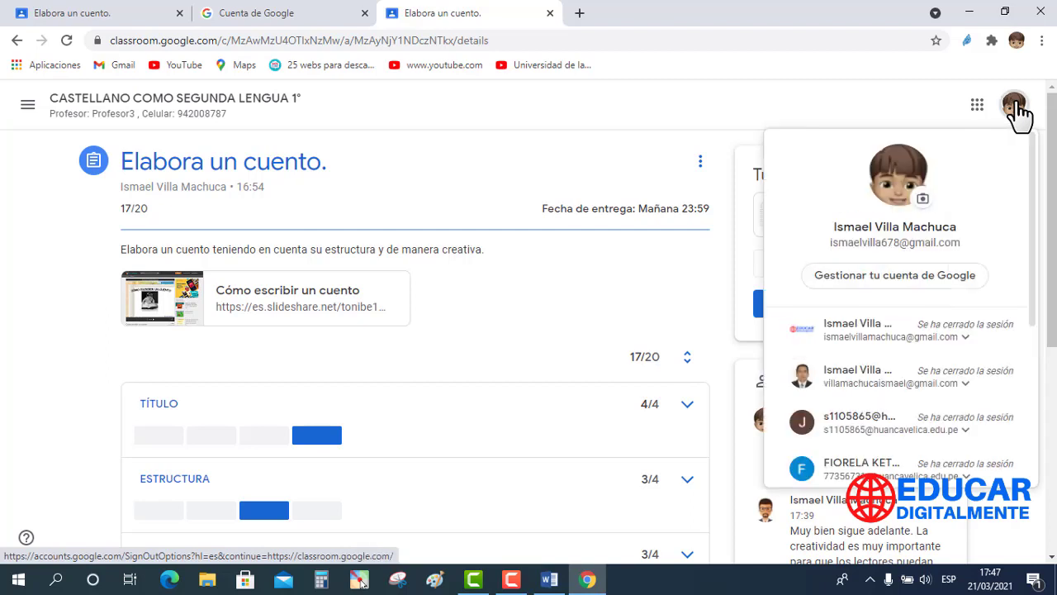
scroll(1032, 247, down, 4)
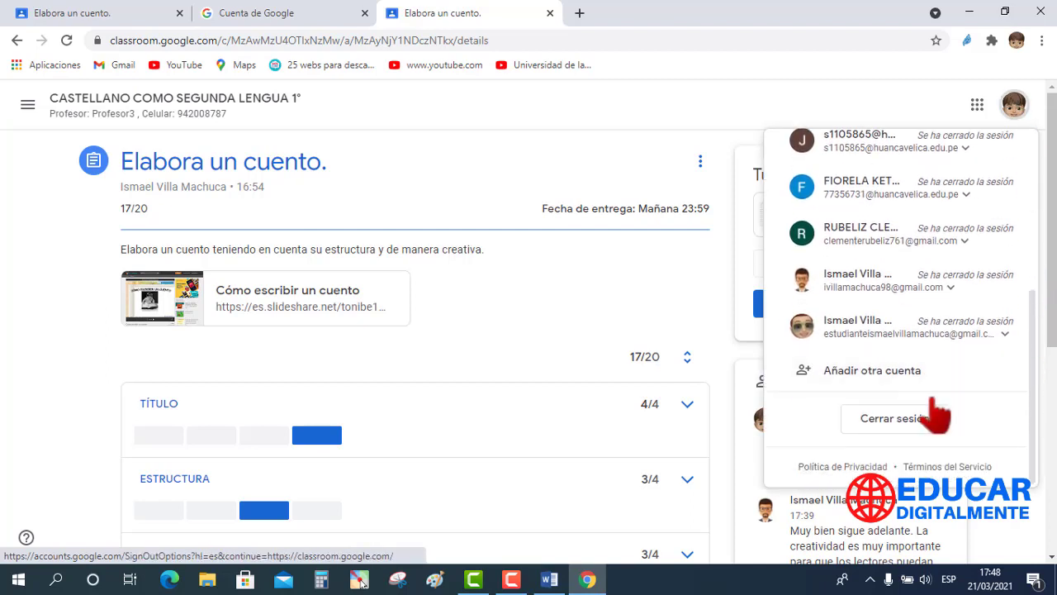
click(906, 418)
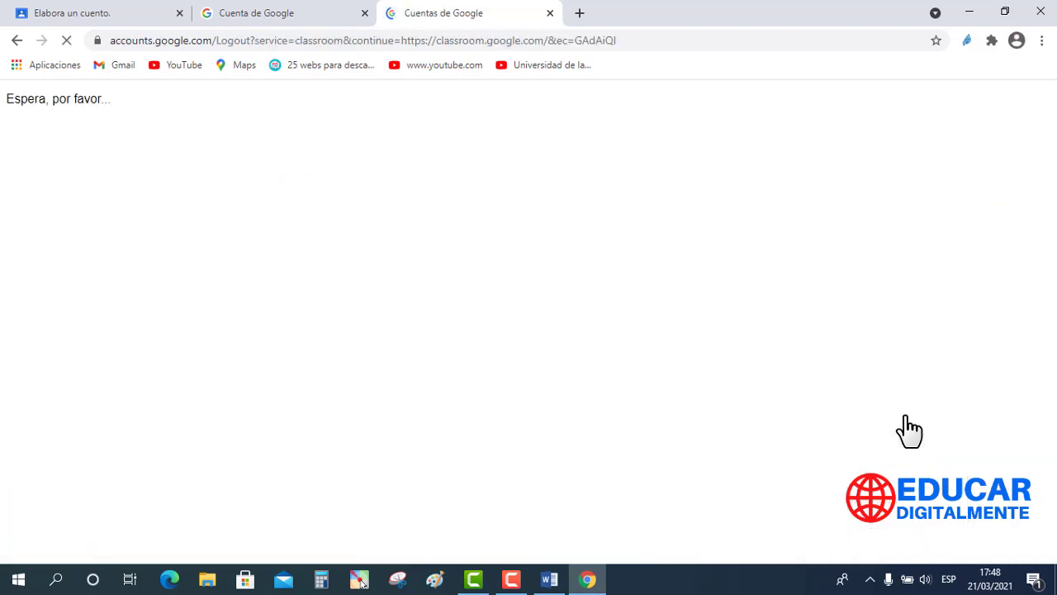